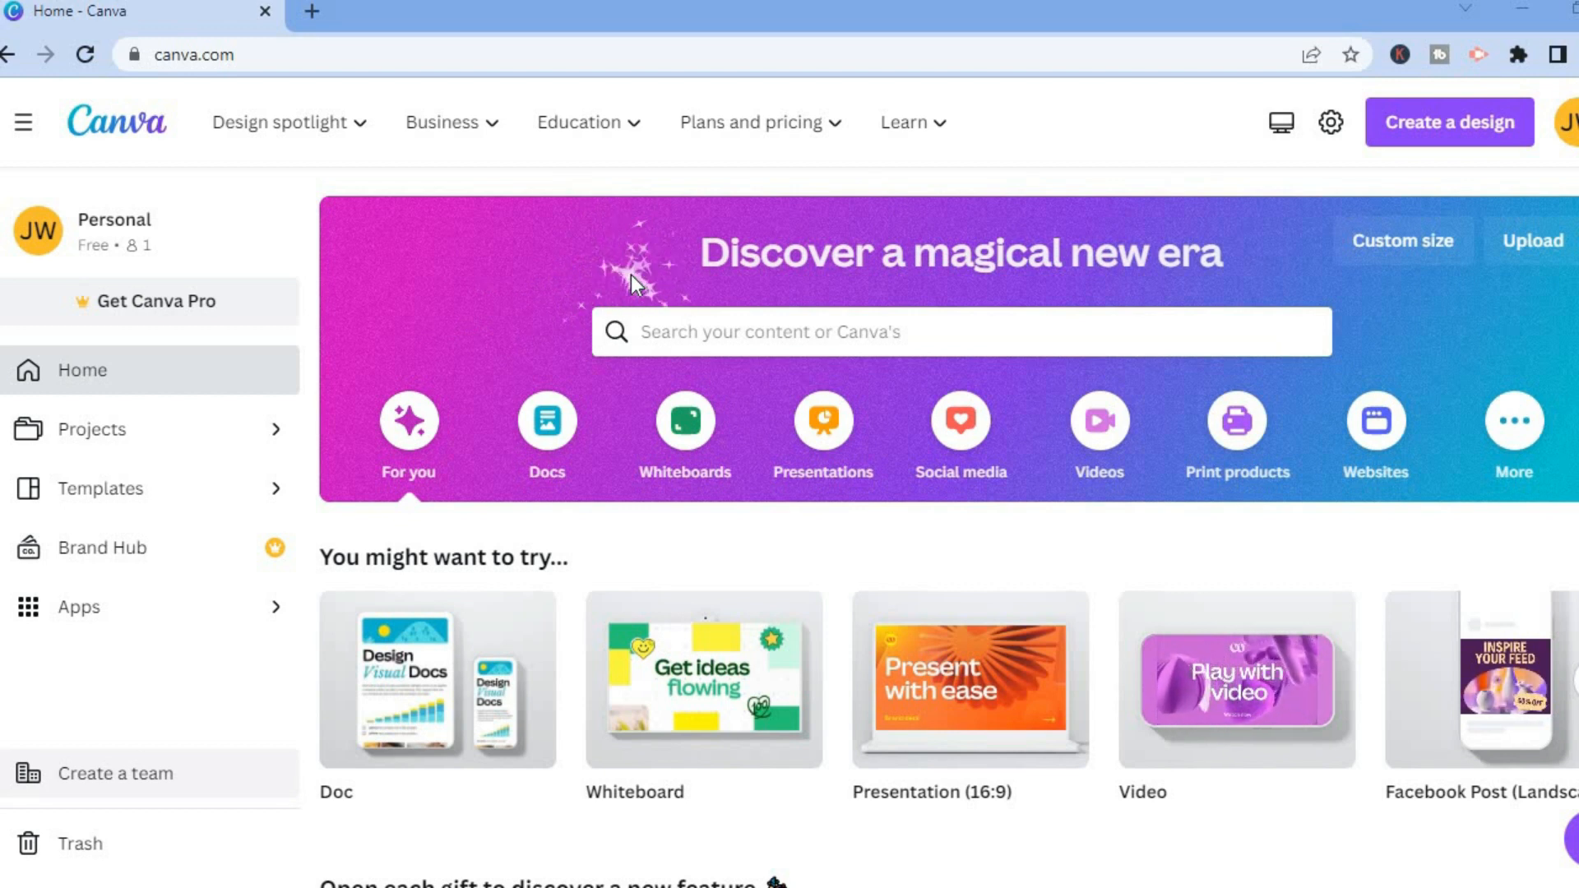
Search the templates for "animated logo"
left_click(680, 330)
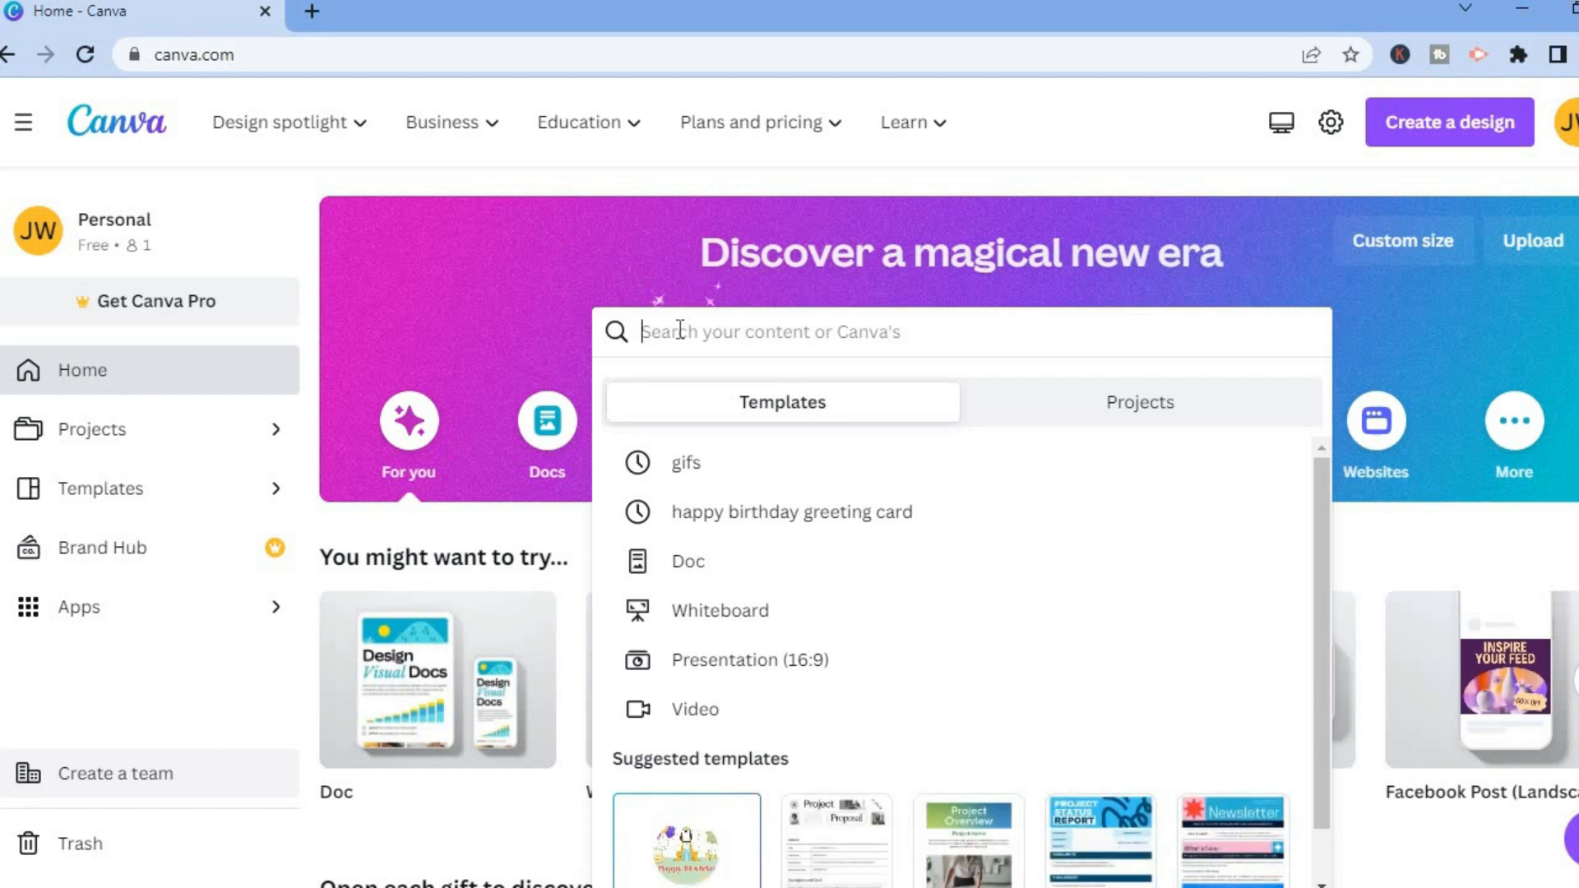
type("anim")
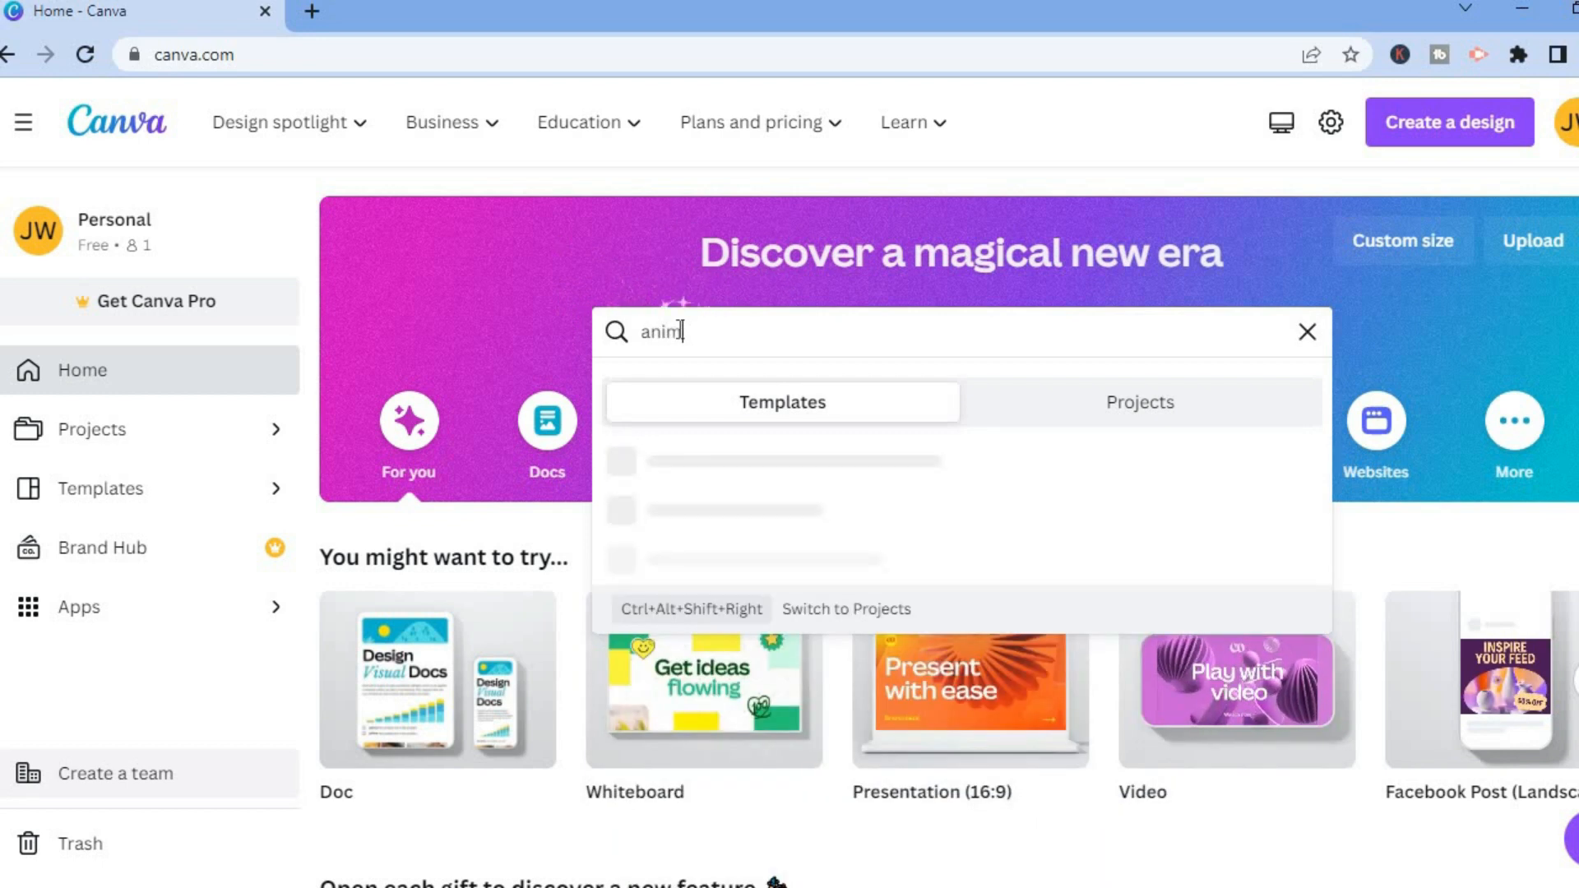
type("ated")
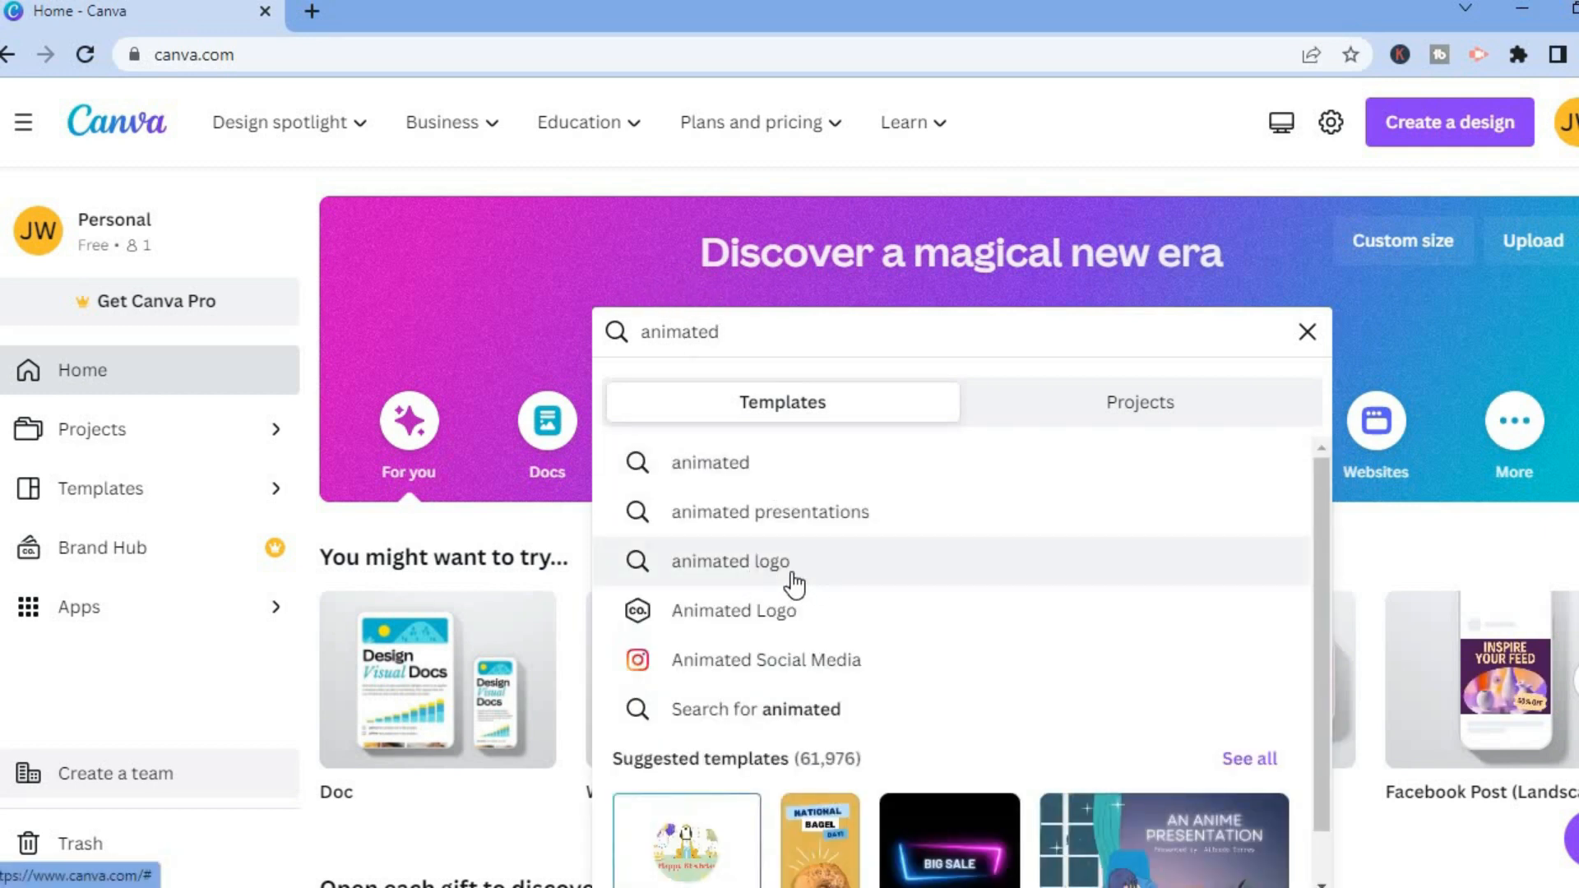
left_click(793, 575)
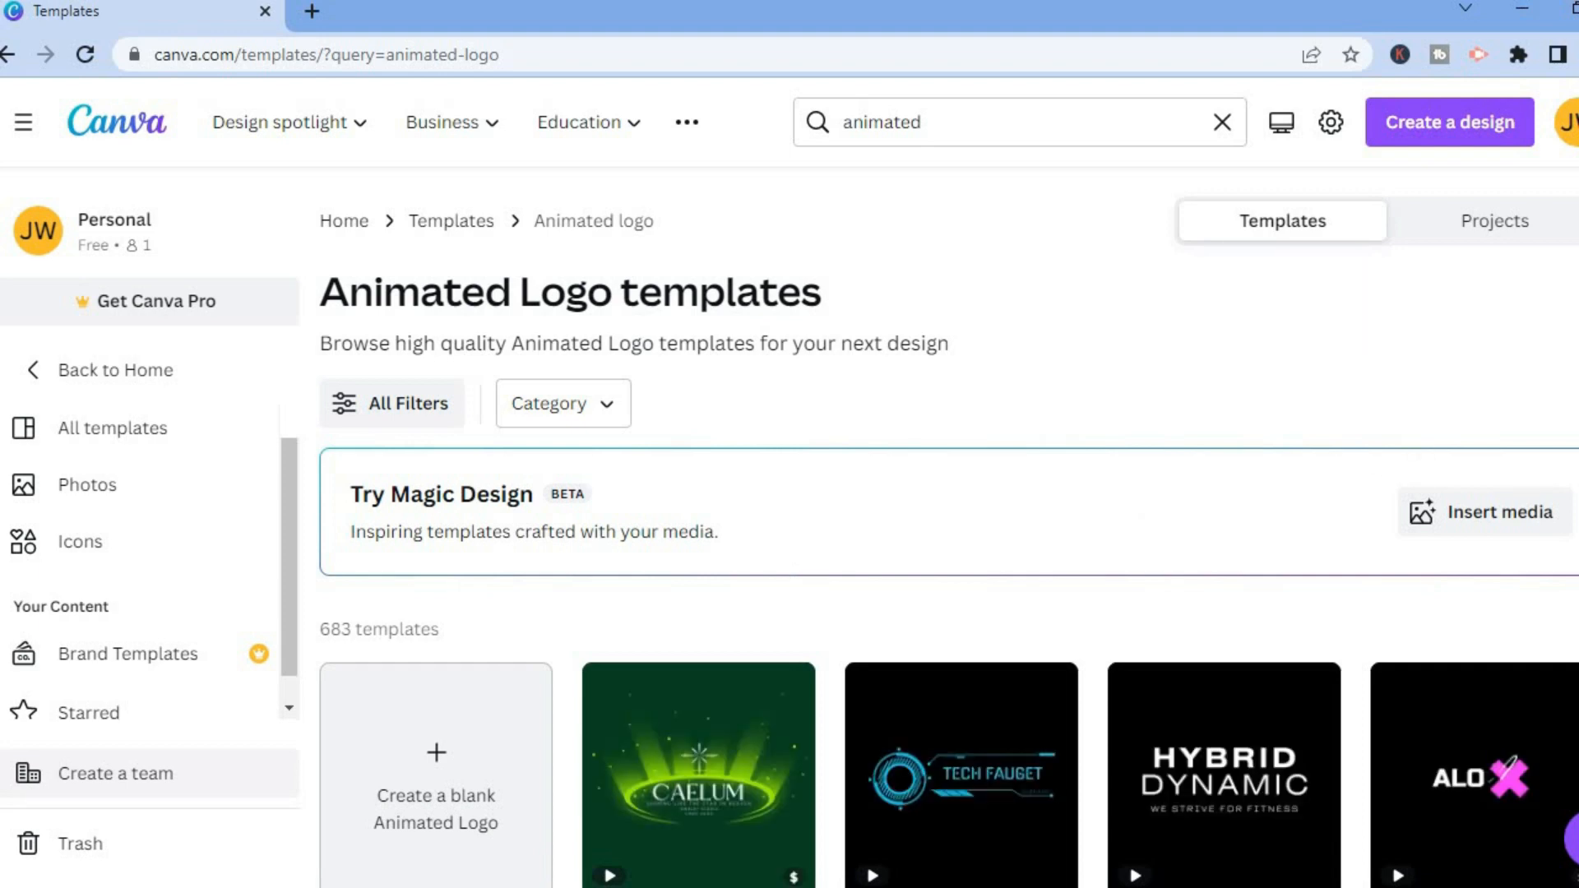
Browse the animated logo templates and create a blank Animated Logo design
scroll(946, 527, "down", 4)
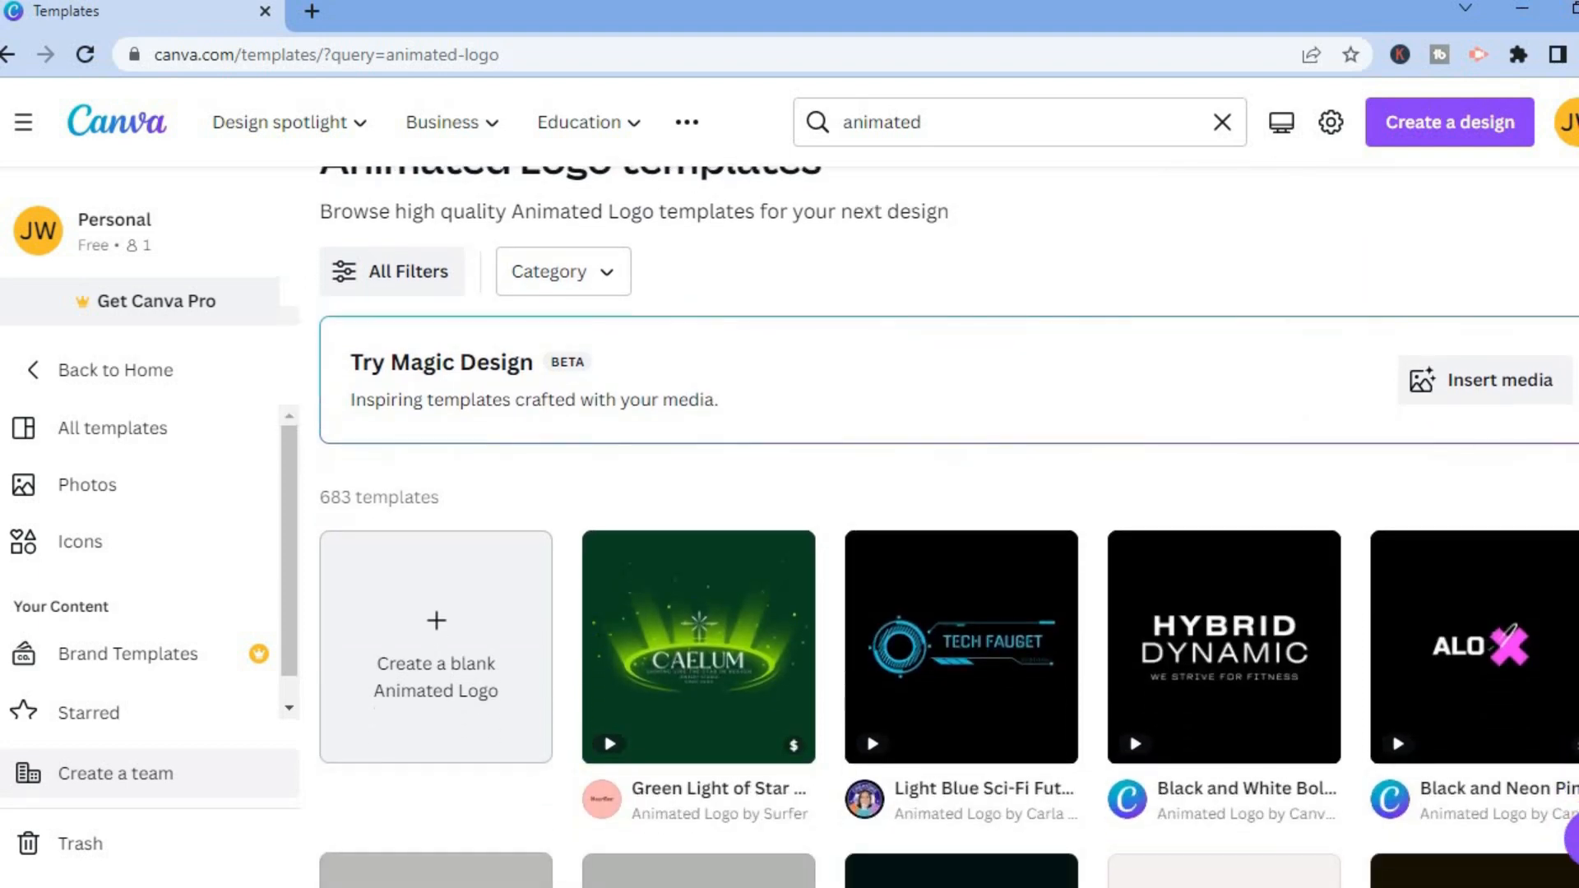
scroll(946, 526, "down", 1)
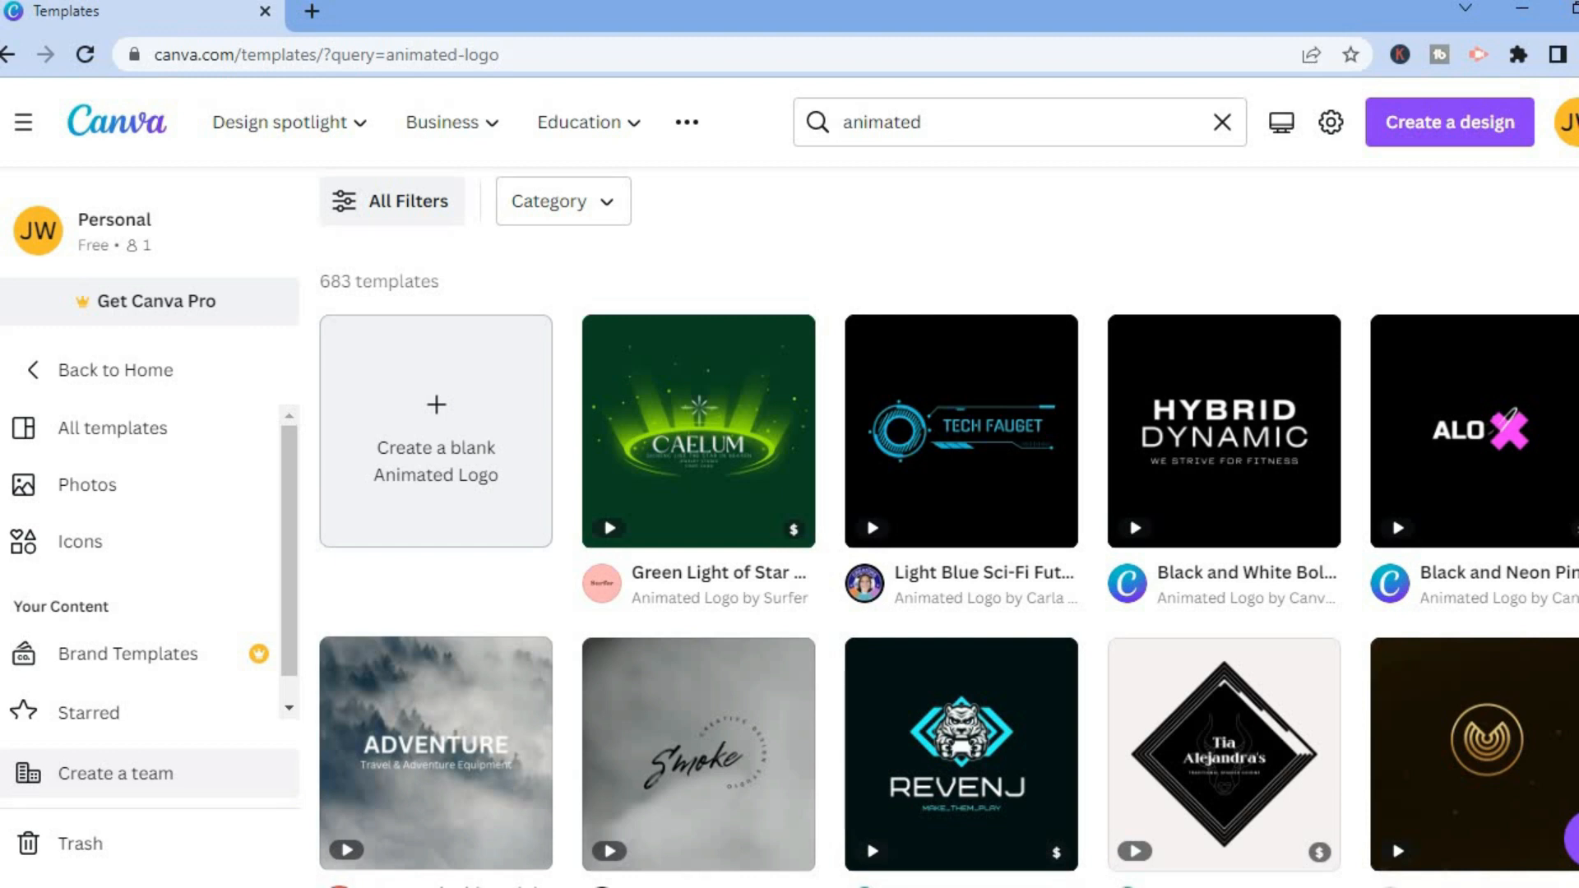
mouse_move(1449, 492)
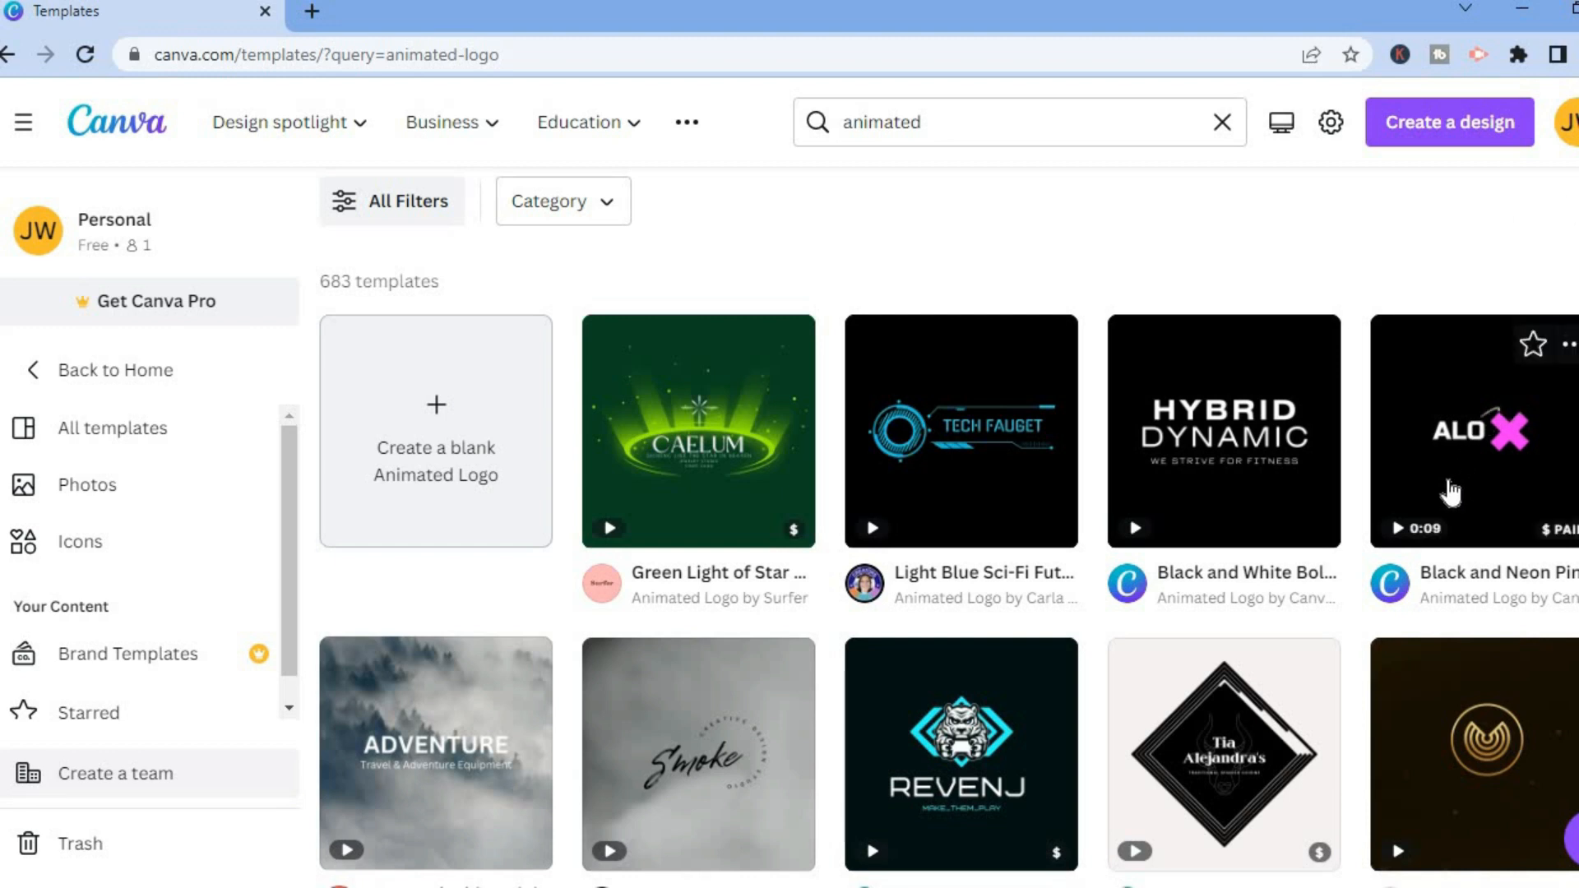
mouse_move(1244, 485)
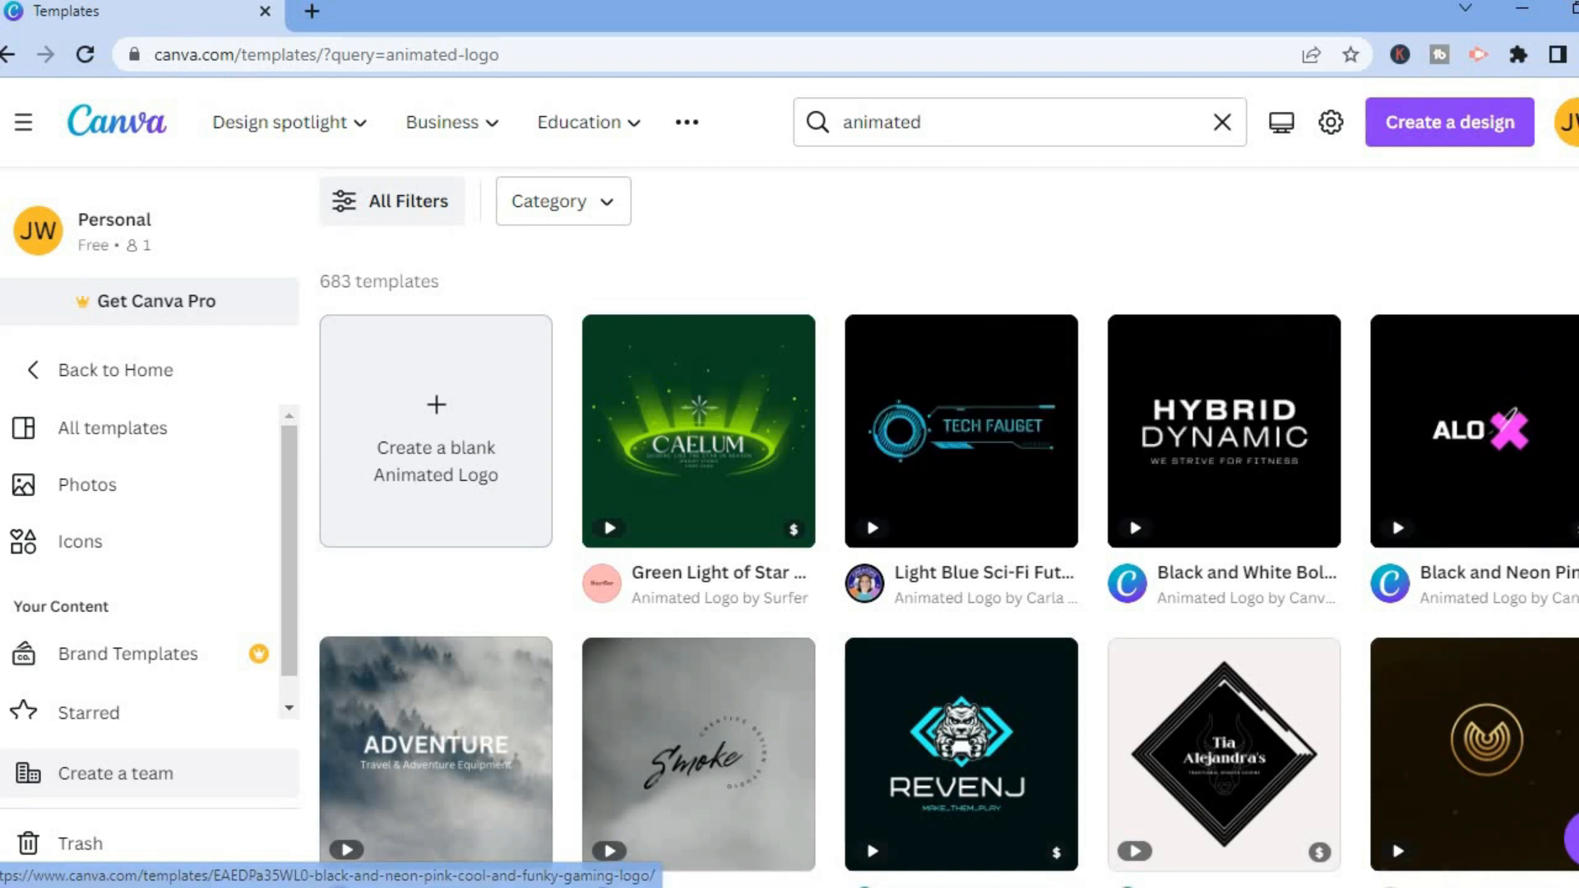
scroll(1291, 461, "down", 3)
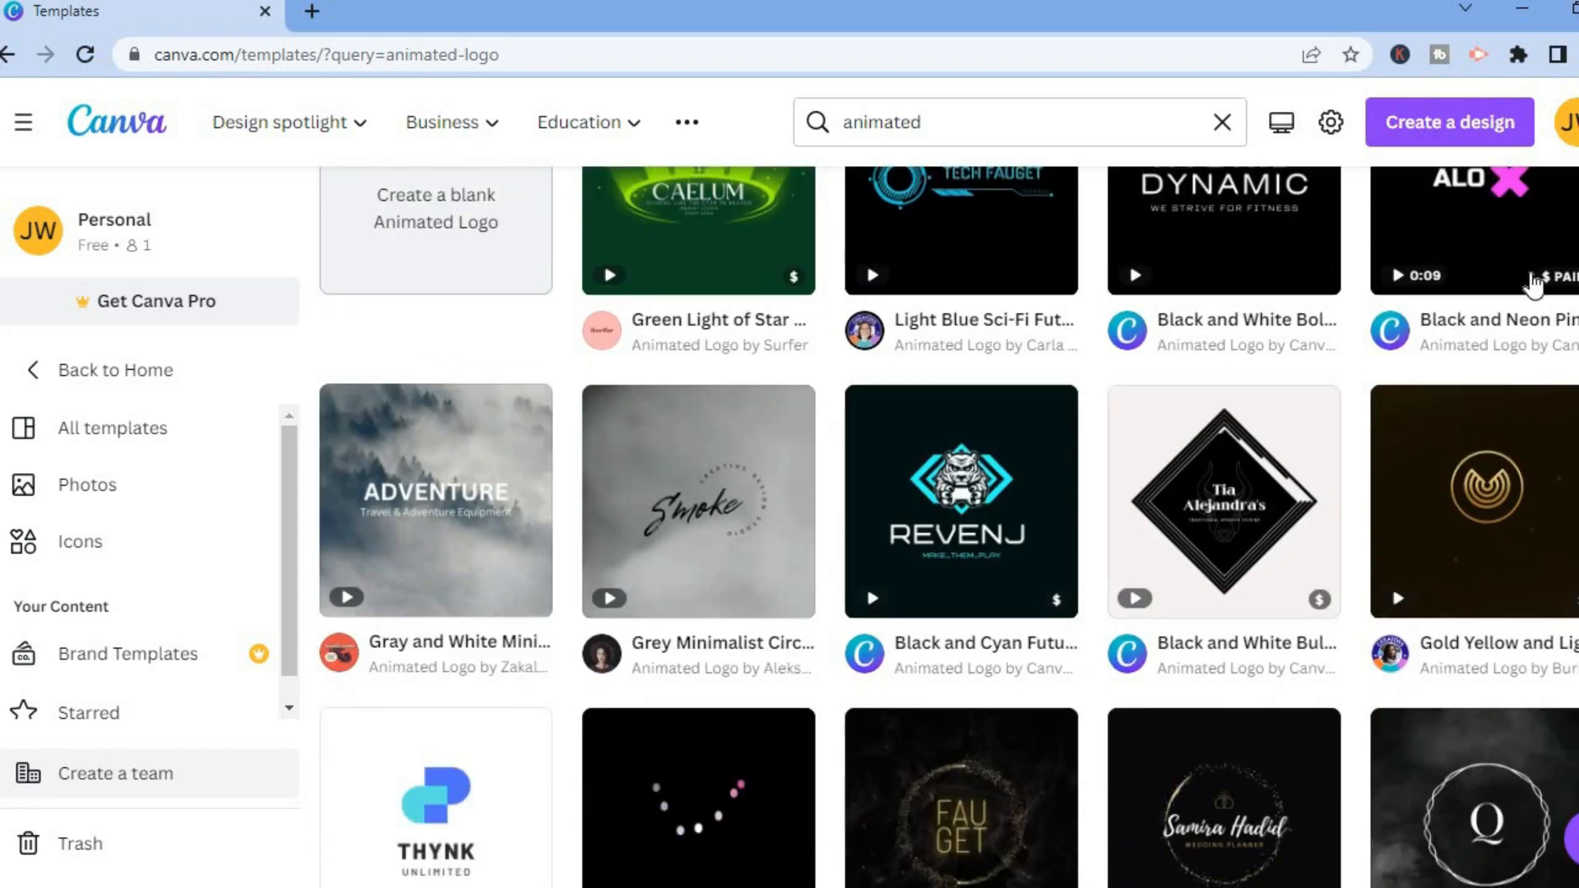
mouse_move(1566, 284)
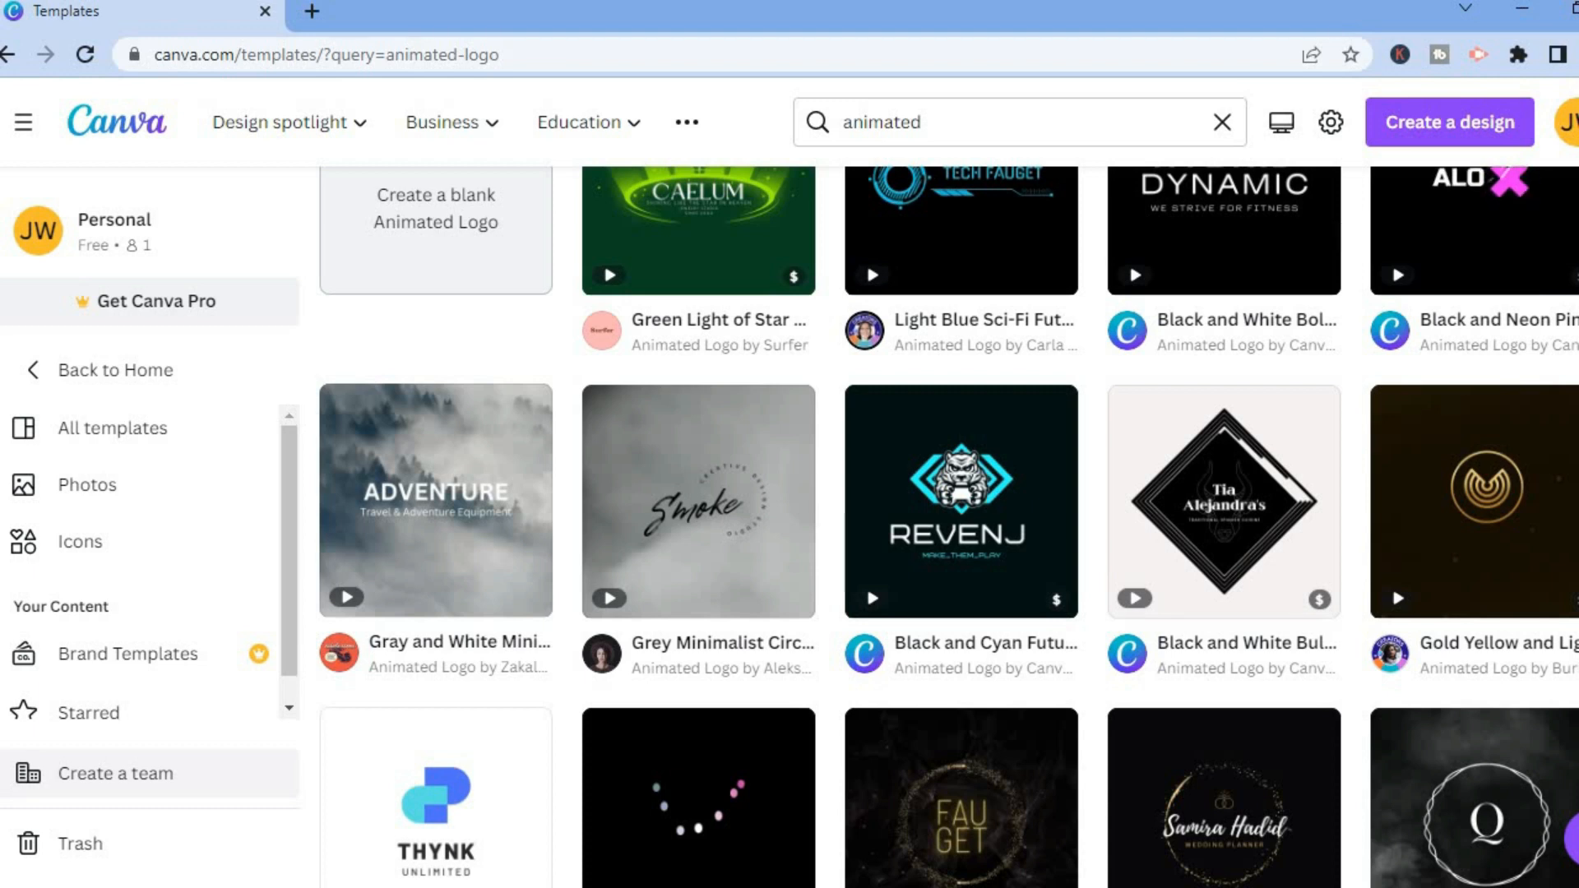
scroll(946, 527, "up", 5)
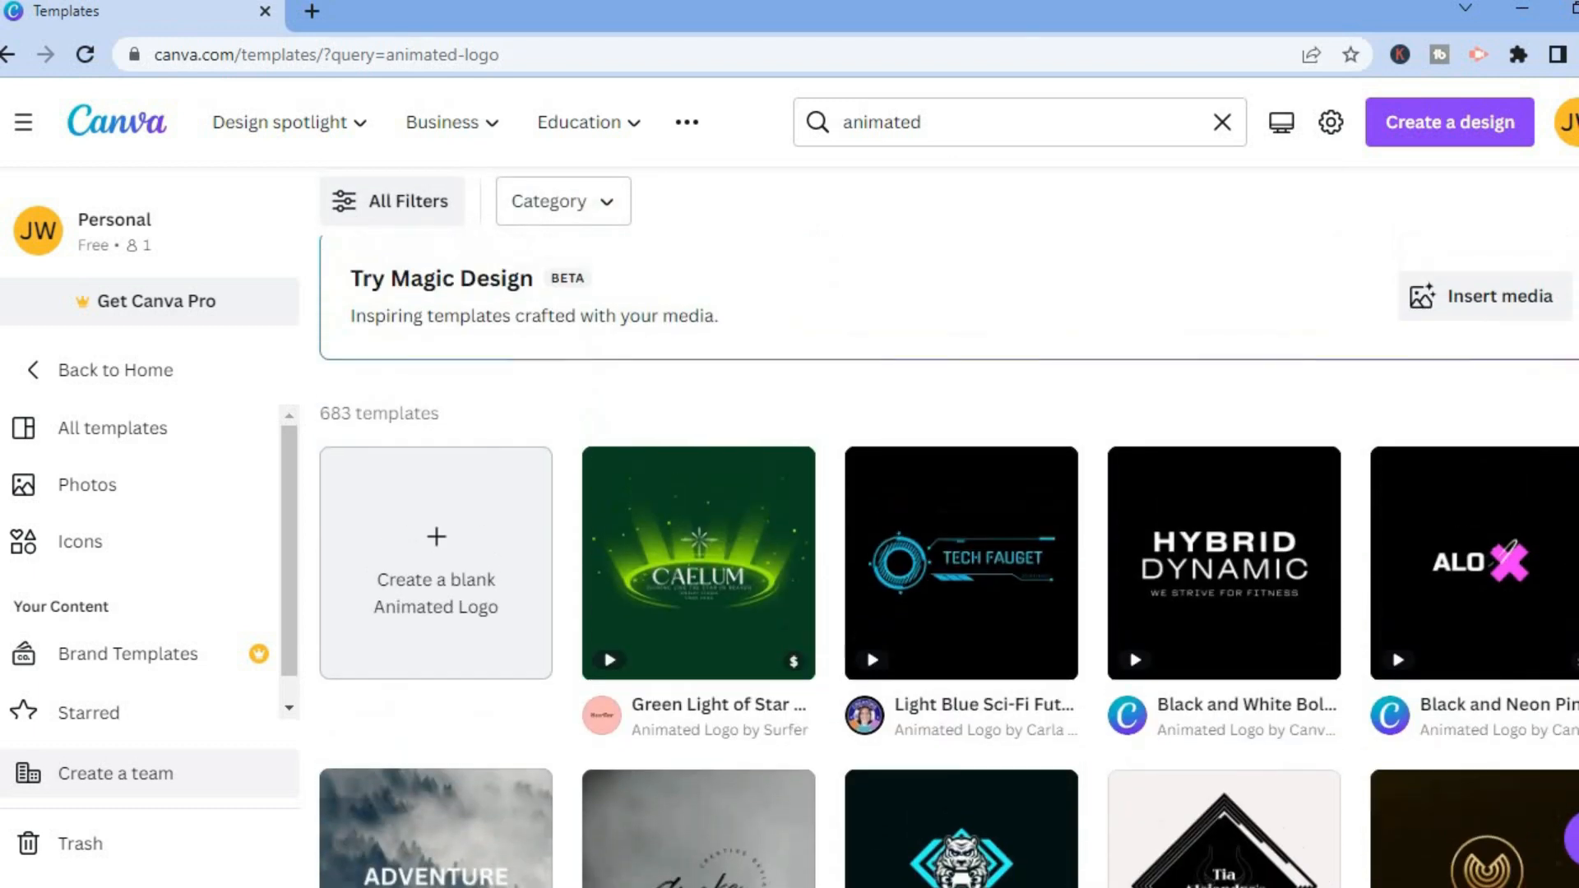
left_click(436, 556)
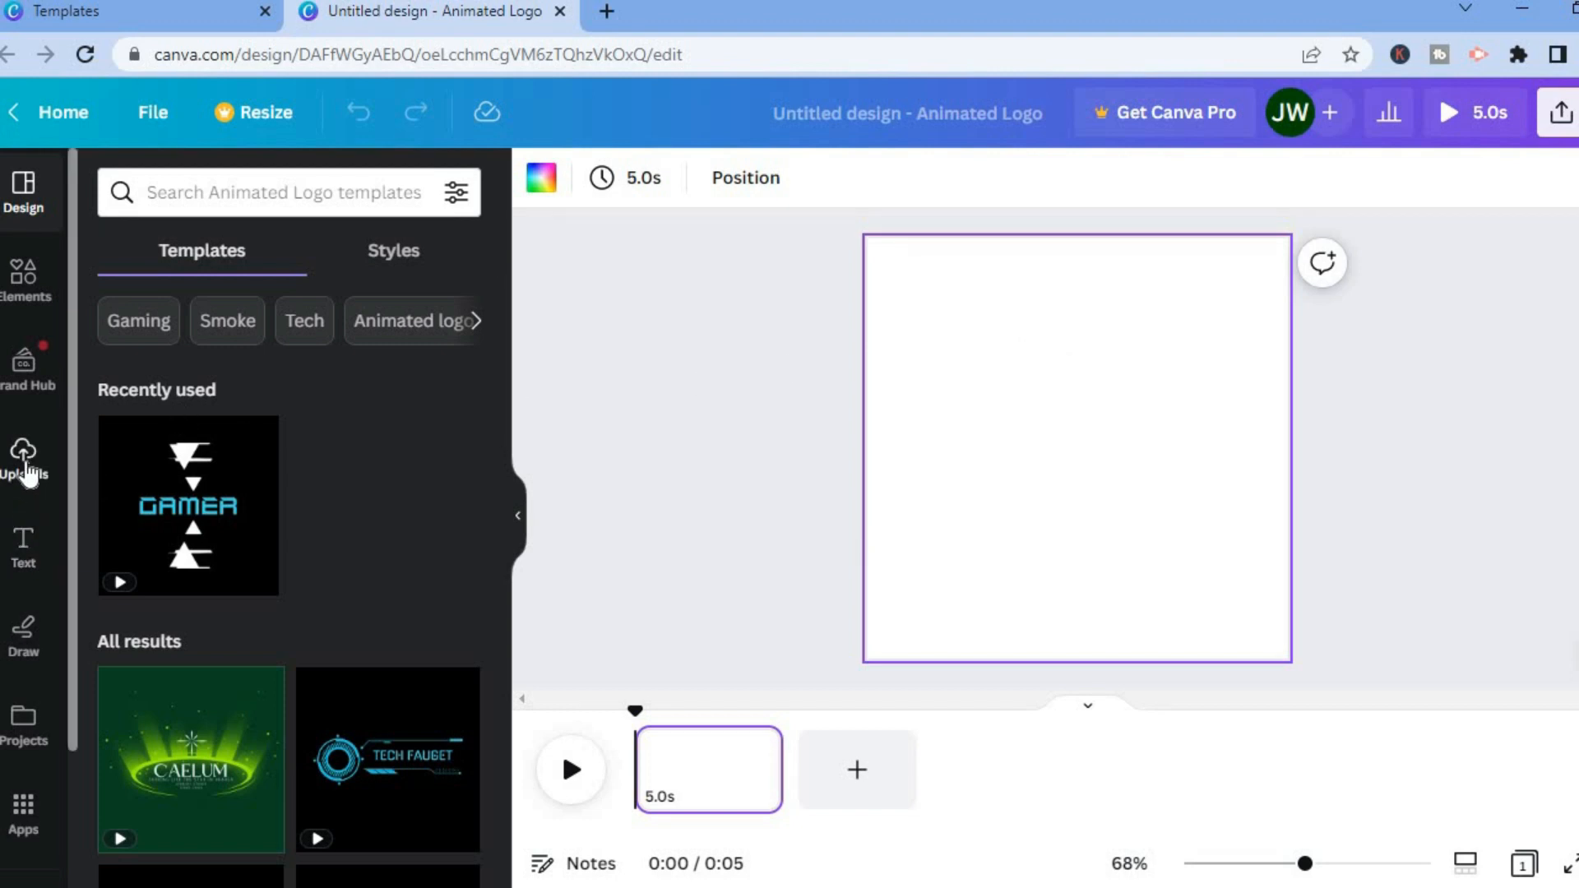
Fill the blank page with the recently used dark background photo of blurred golden lights
left_click(31, 471)
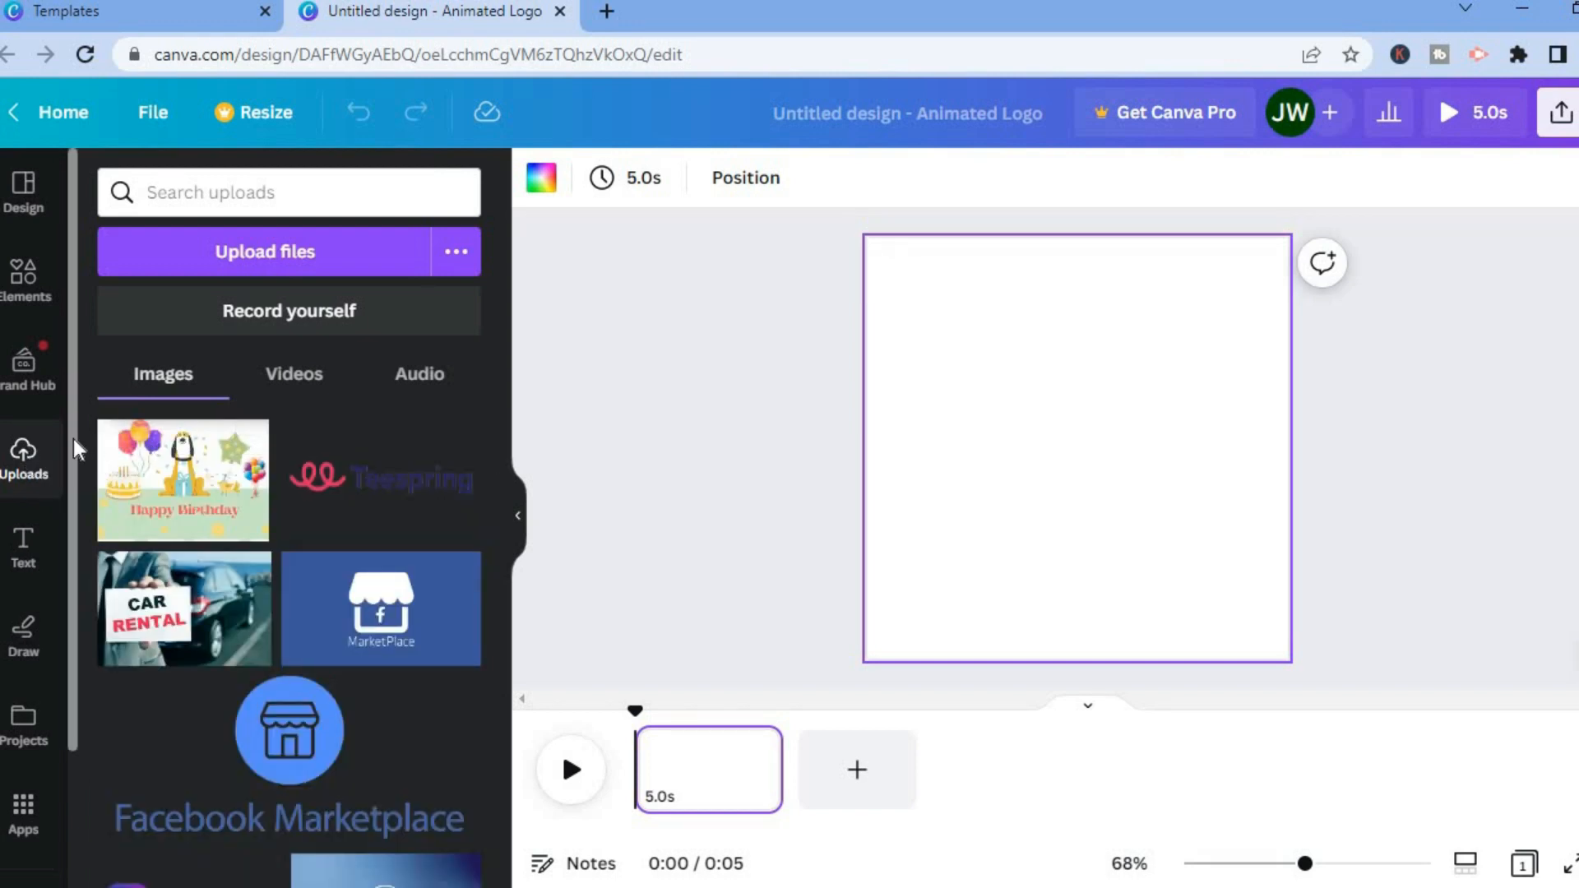
scroll(70, 559, "down", 2)
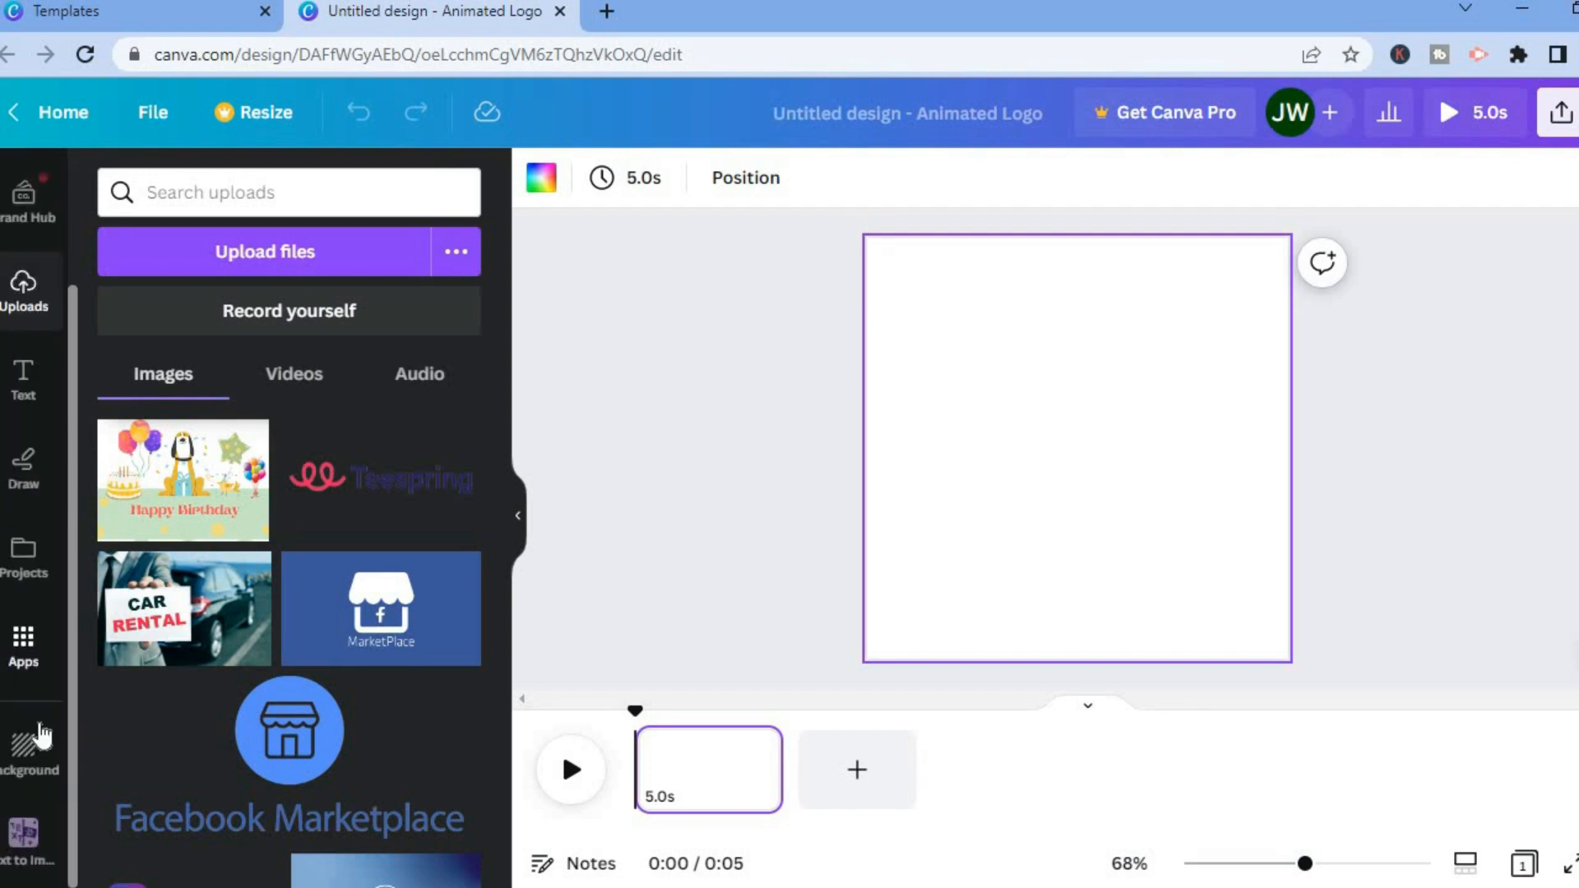
left_click(25, 750)
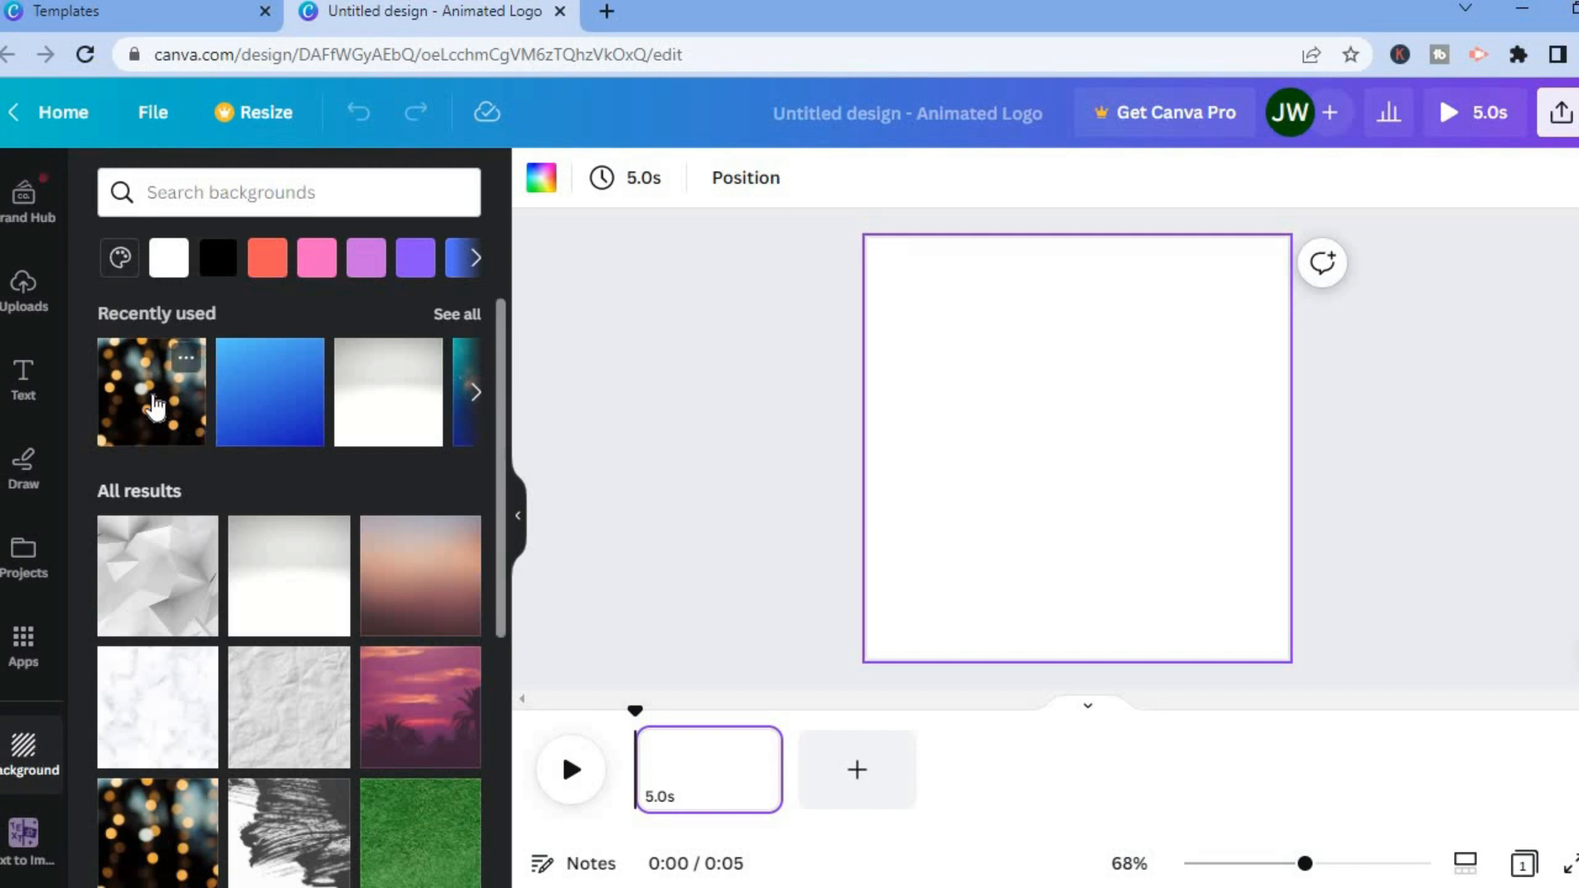
left_click(154, 400)
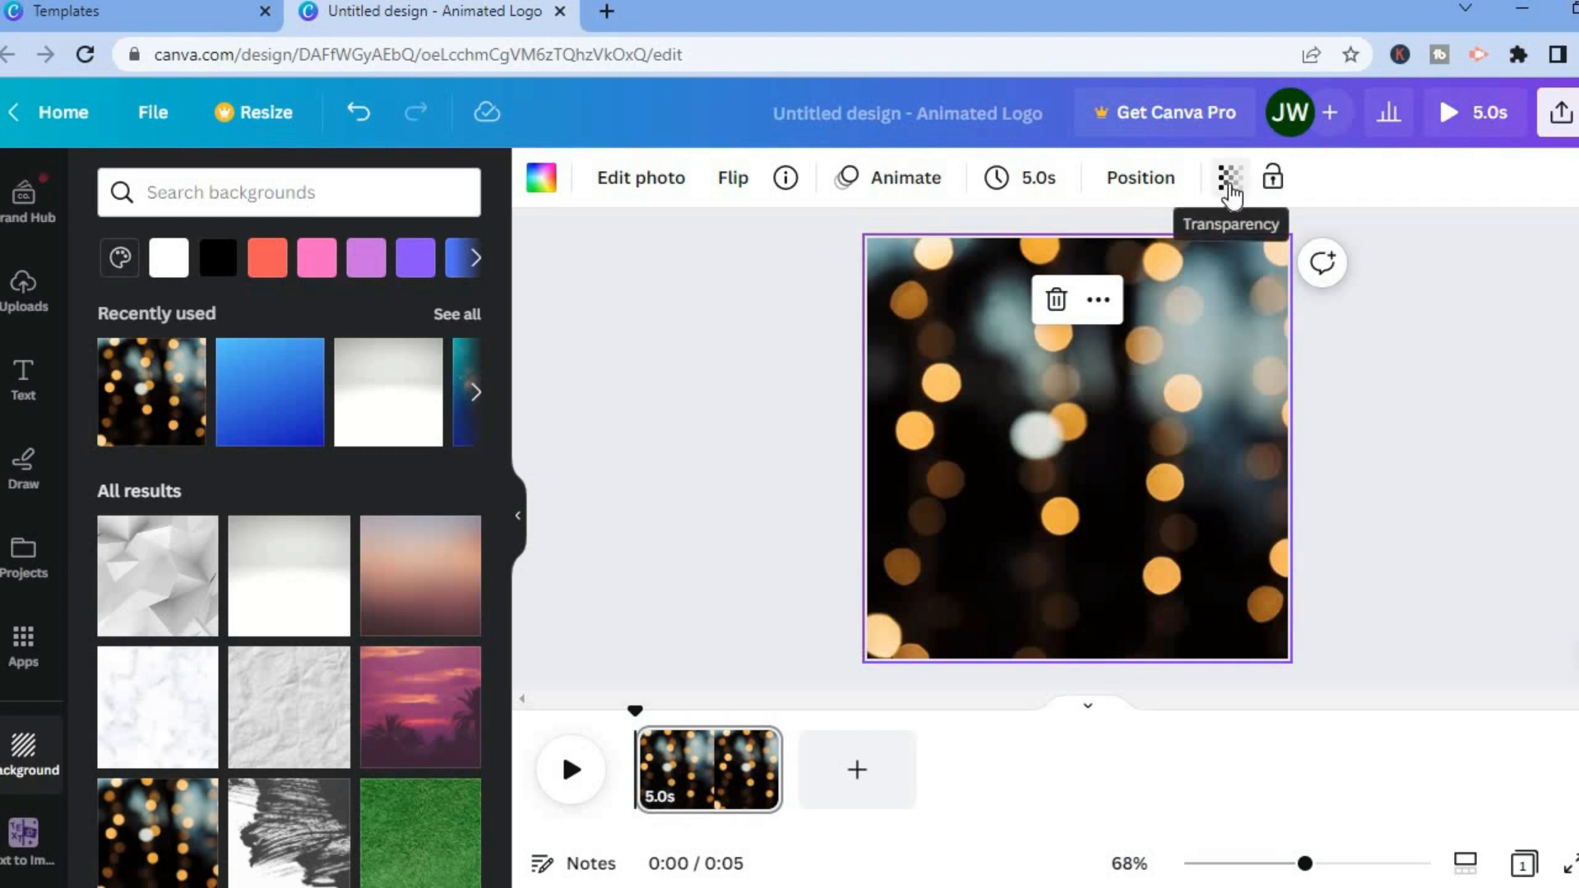
Set the background photo's transparency to 66
left_click(1230, 190)
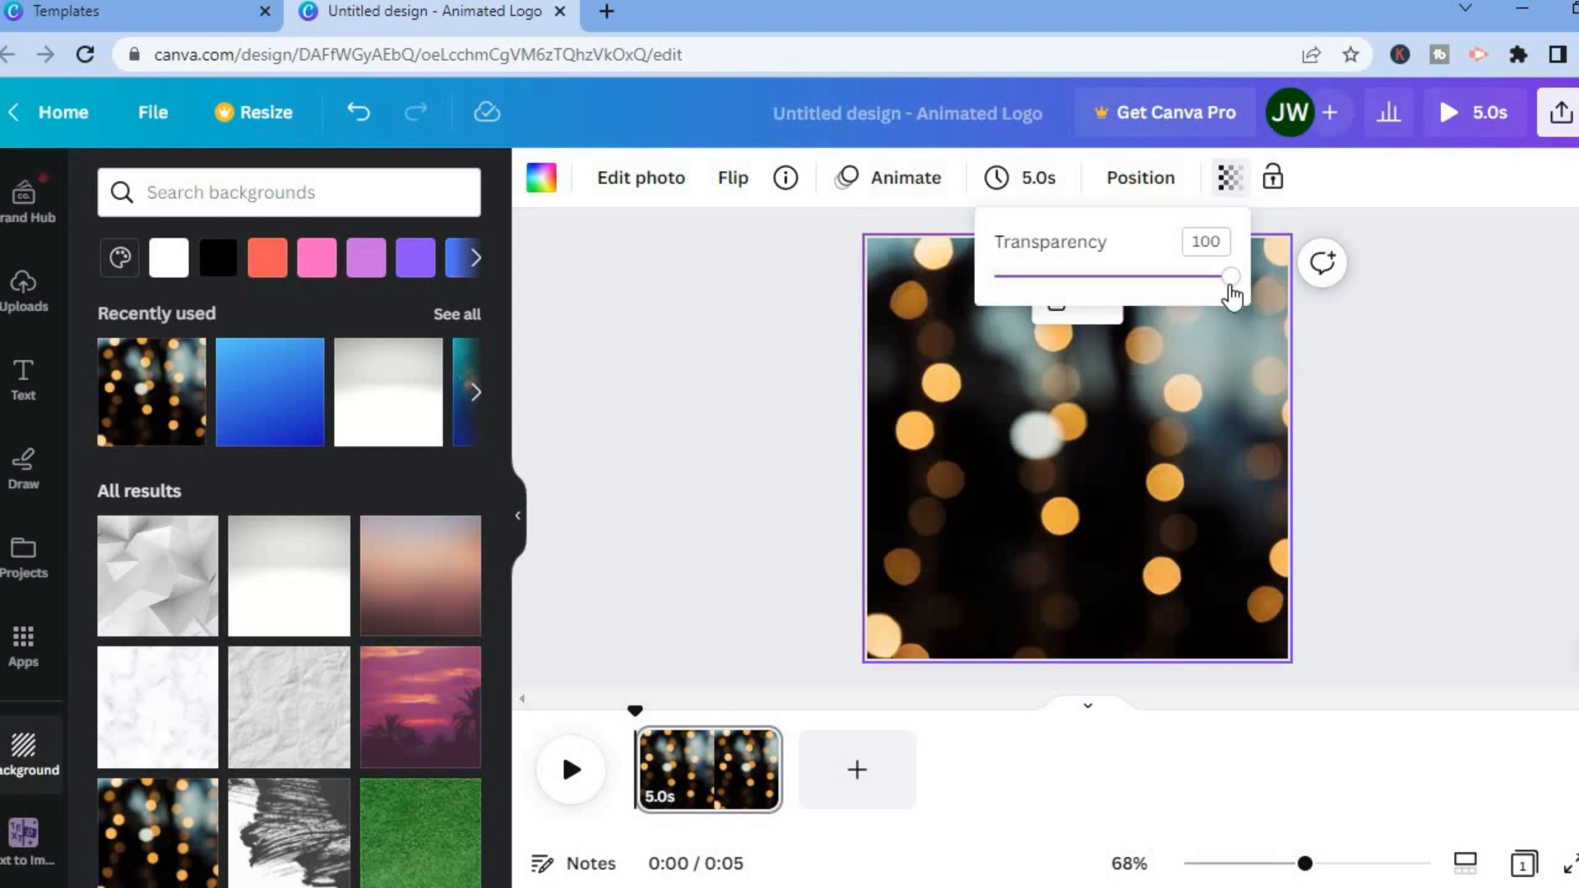
left_click_drag(1229, 282, 1151, 290)
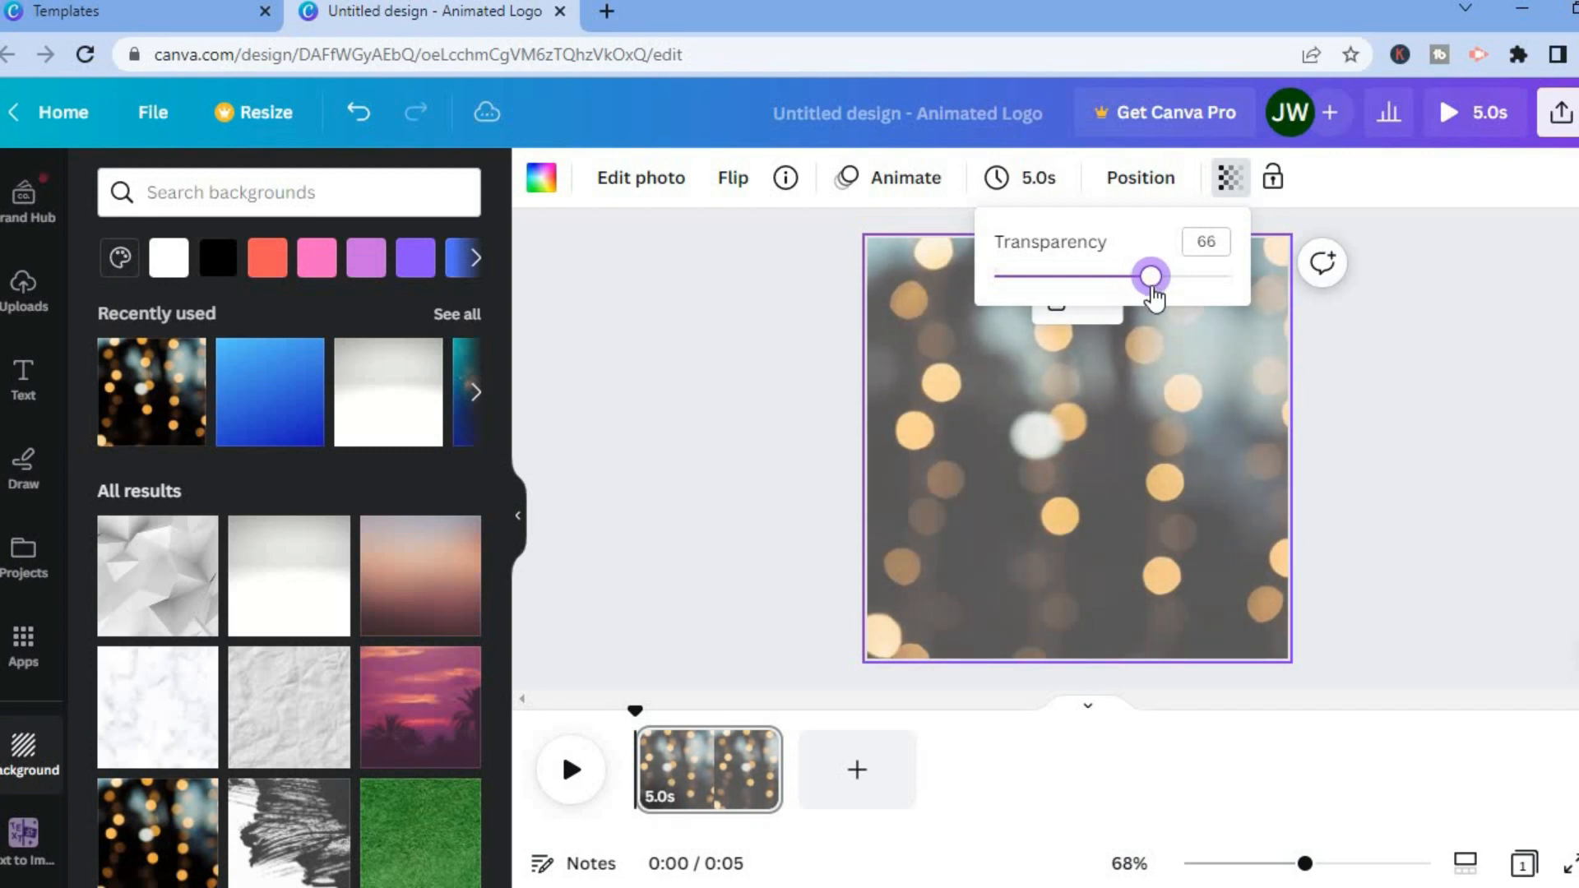
left_click(1350, 407)
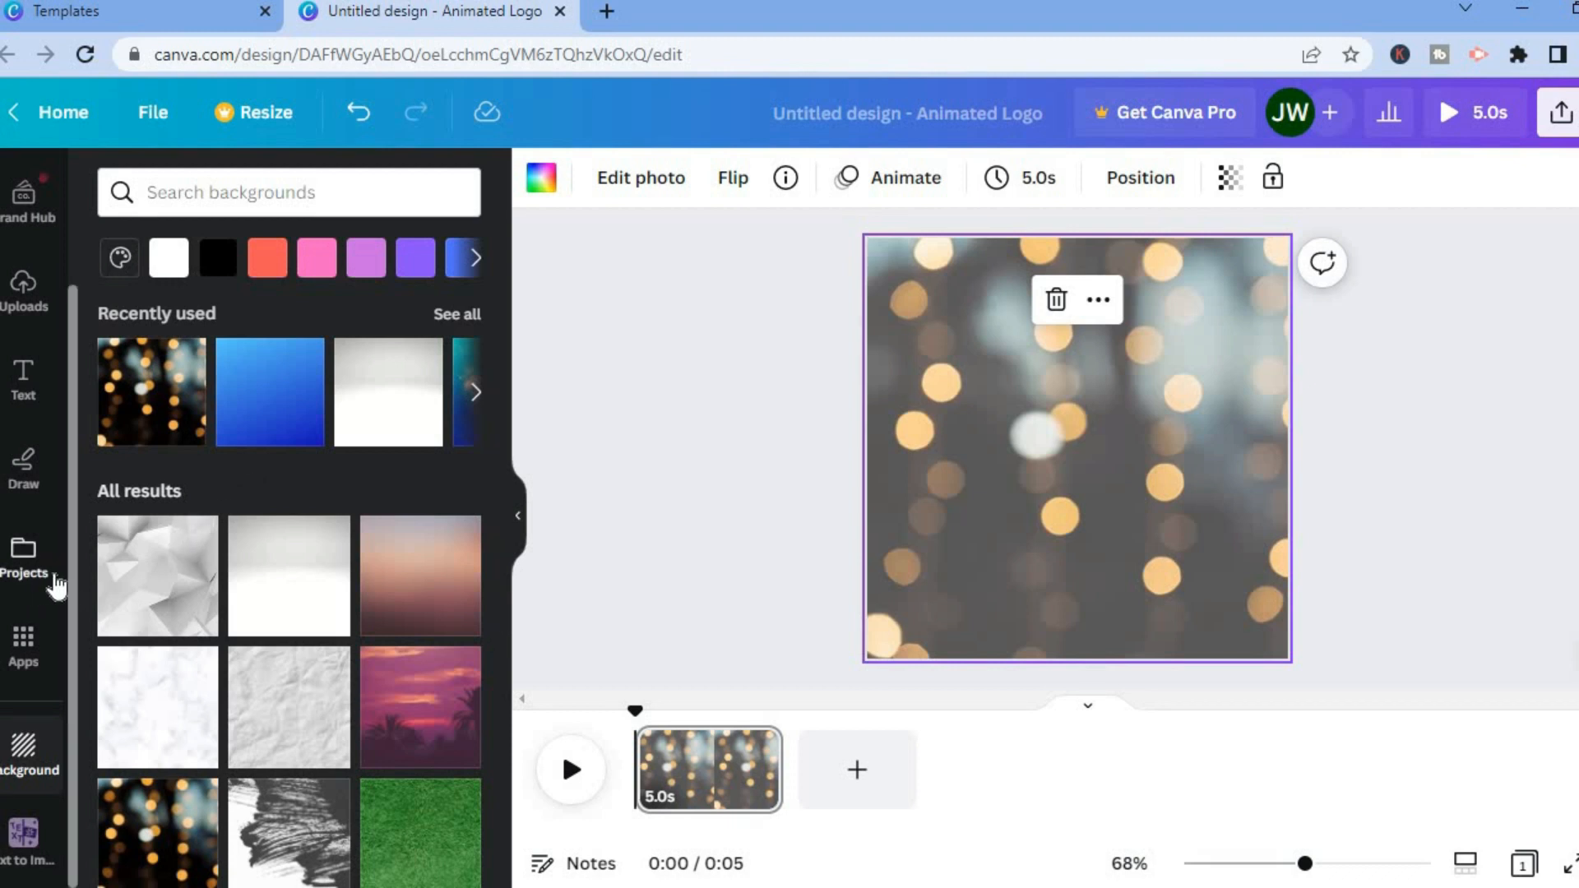
Search the elements library for "teachers desk"
left_click_drag(73, 574, 77, 352)
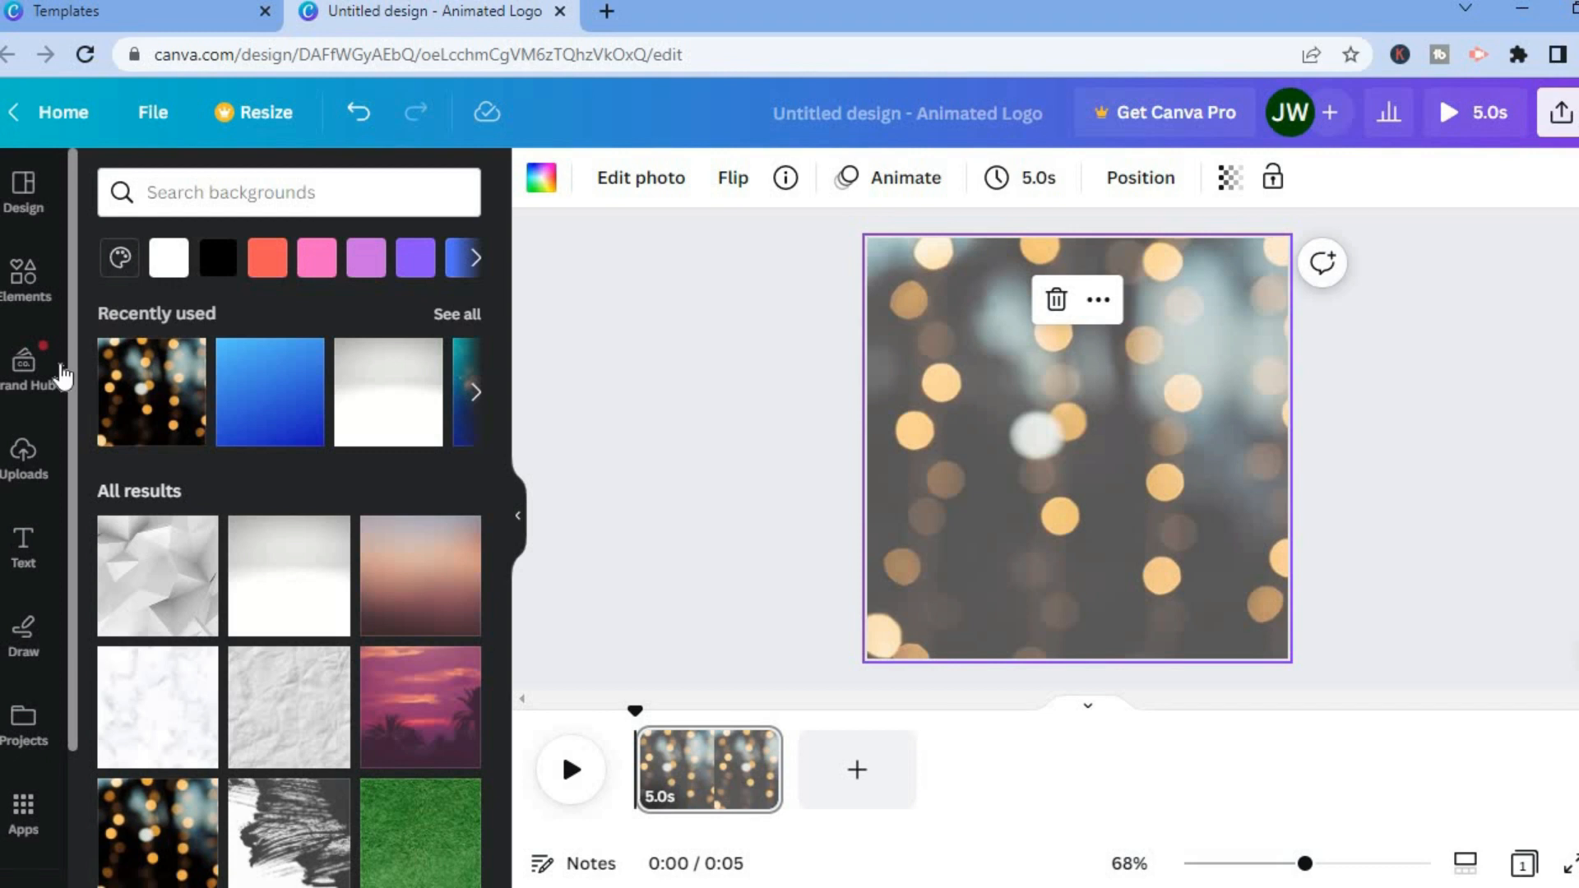
left_click(33, 296)
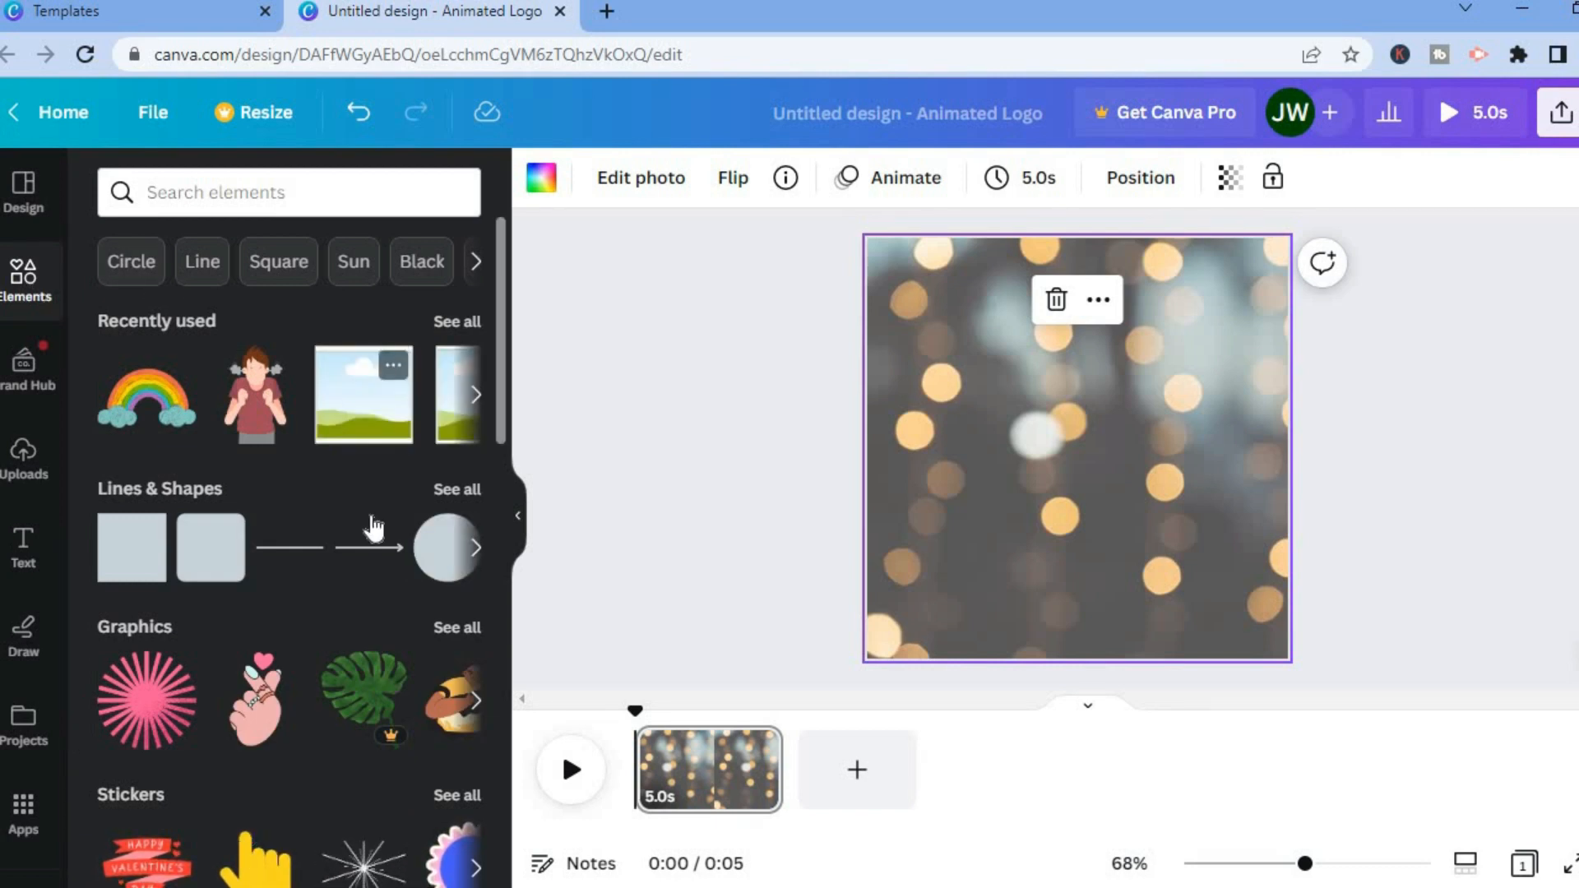
left_click(221, 192)
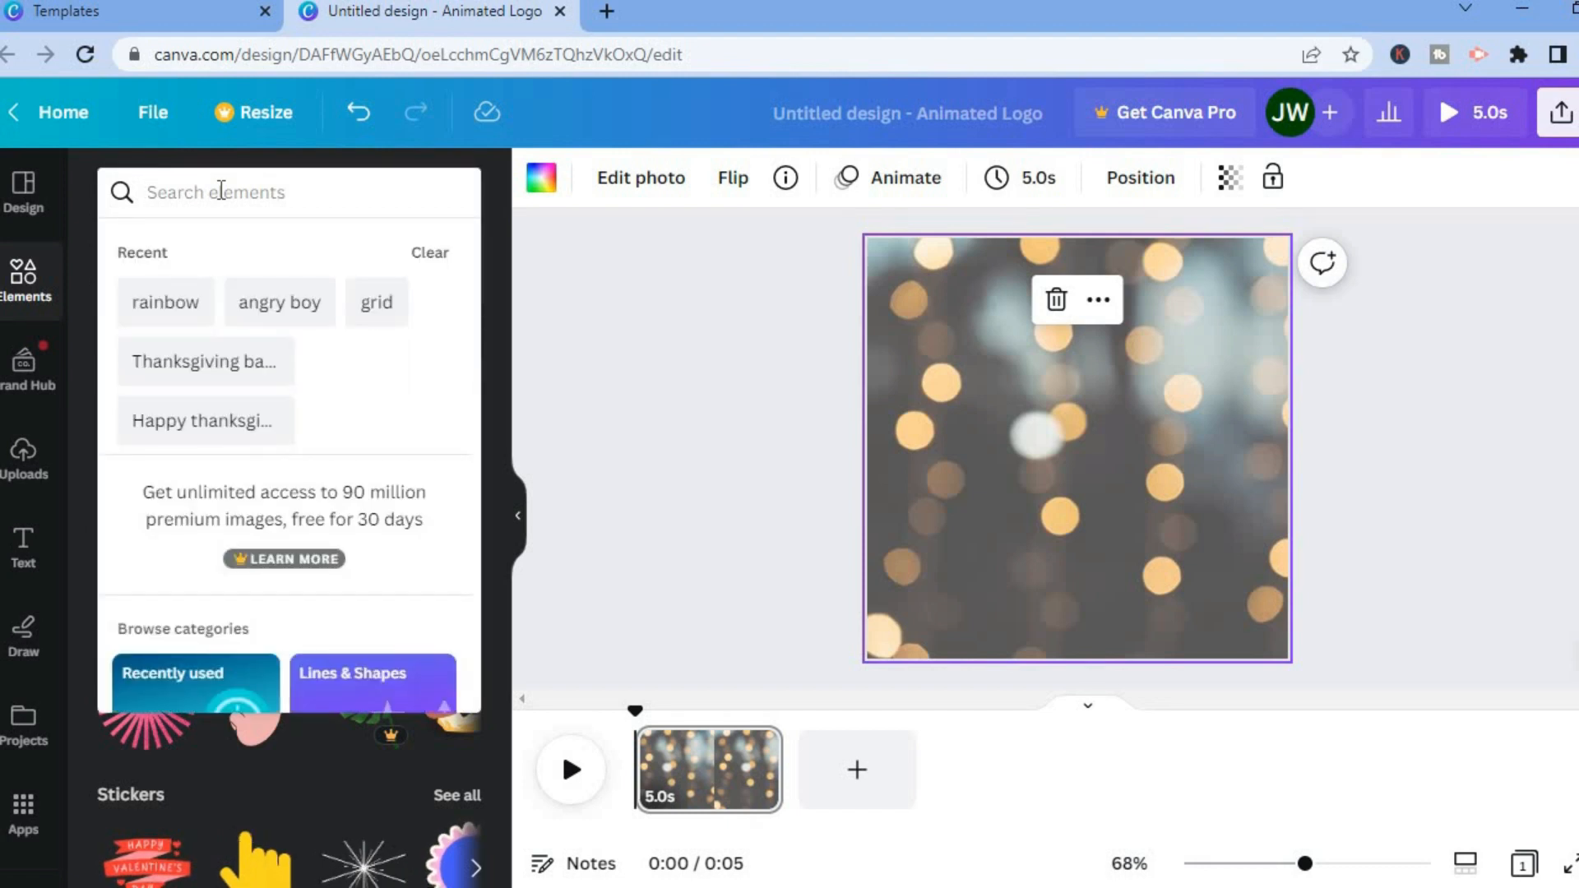
type("desk")
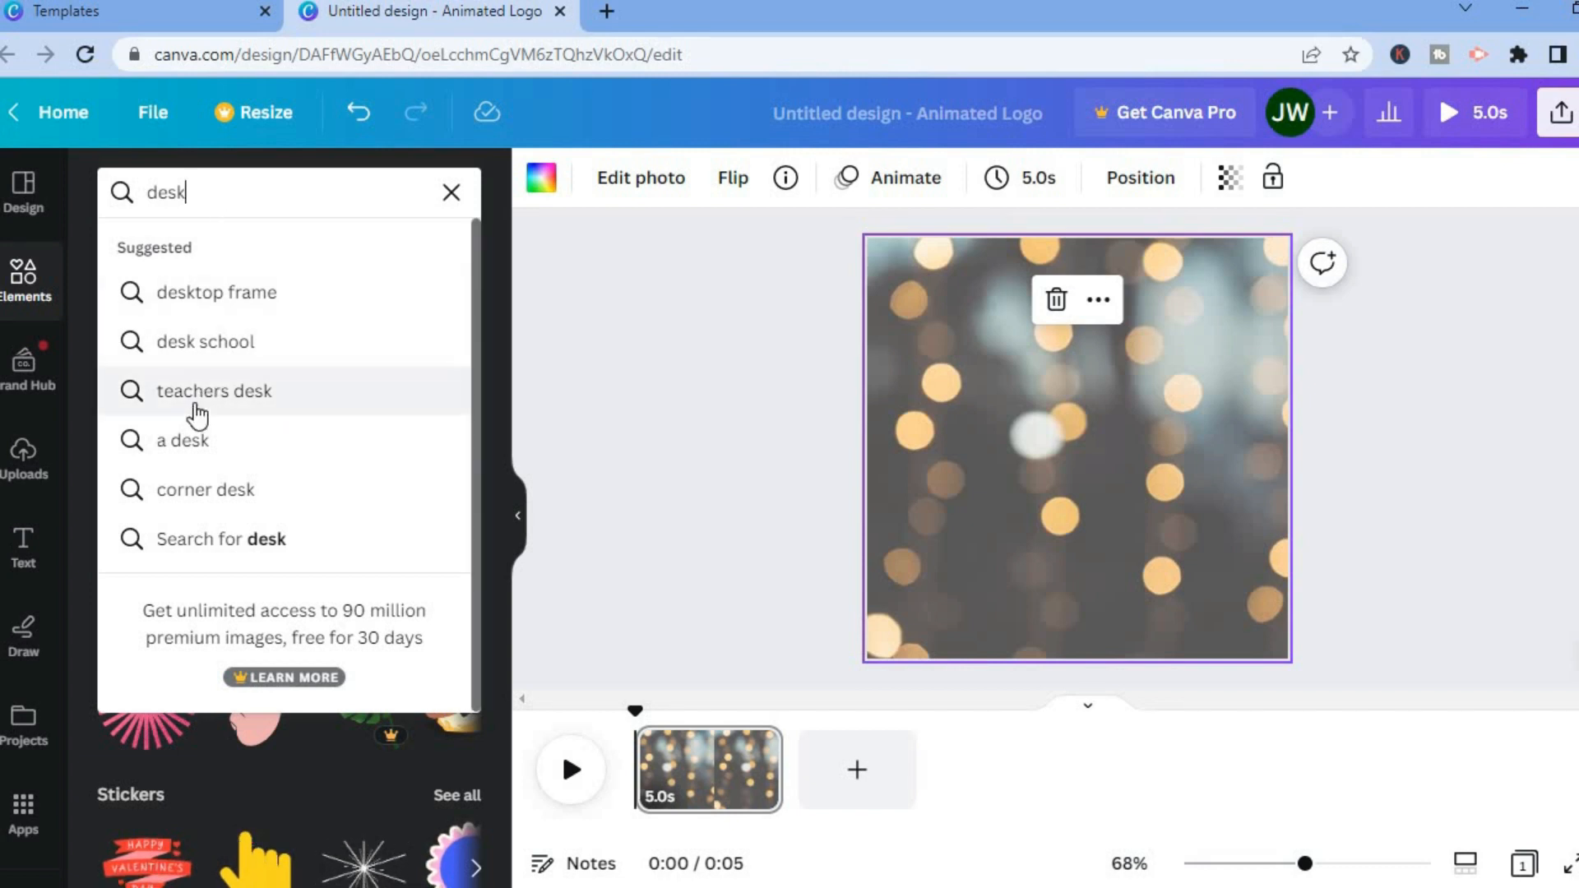
left_click(198, 393)
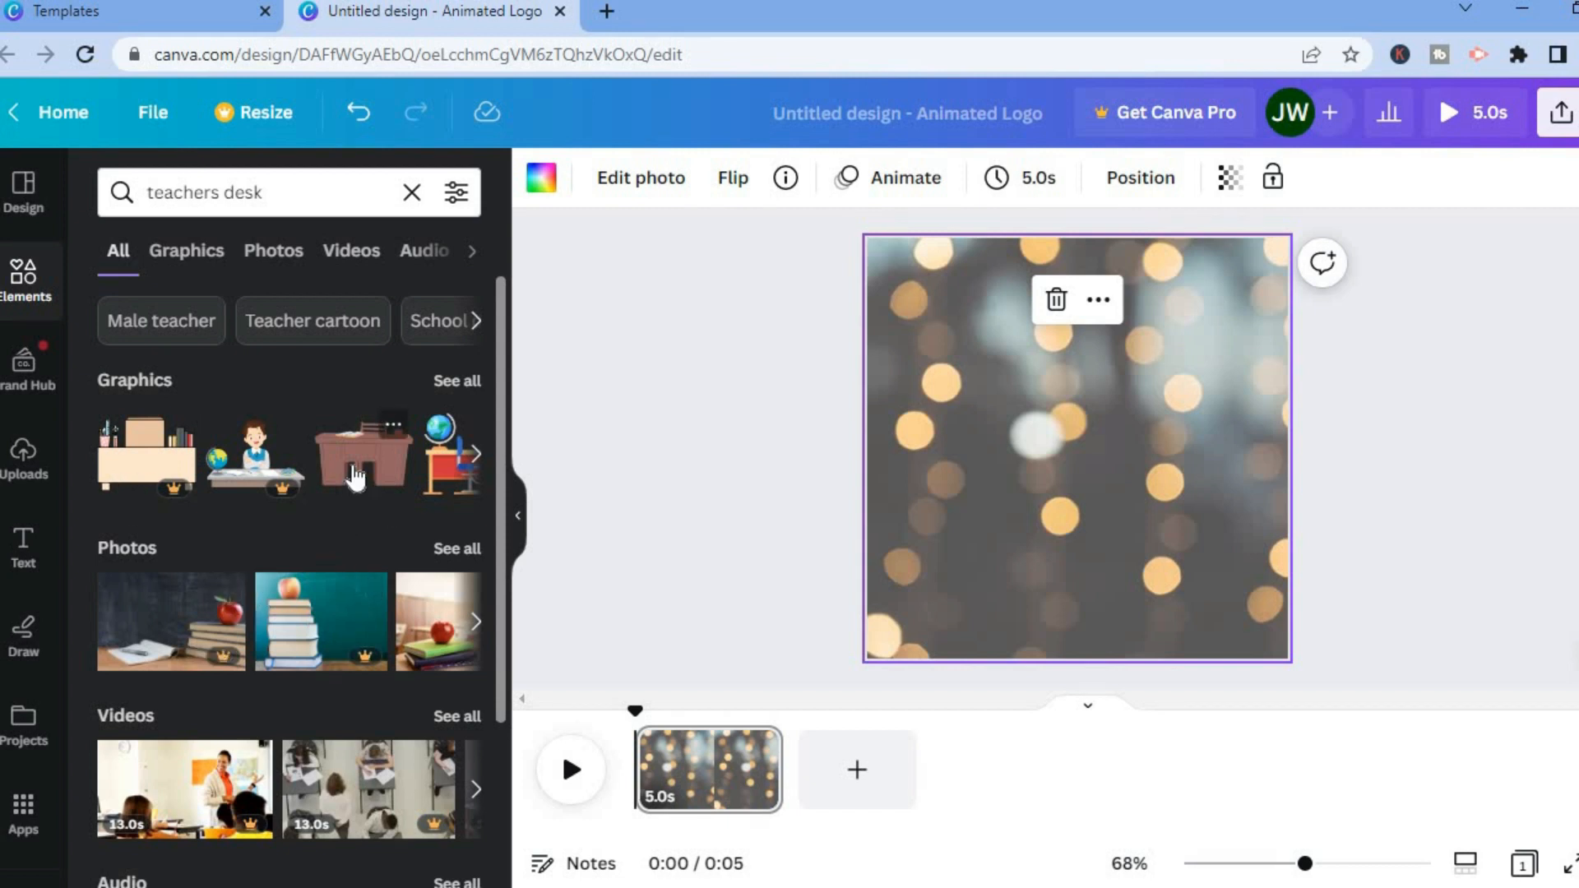
Add the brown desk graphic with book and apple to the page and enlarge it to span most of the lower half
left_click_drag(355, 477, 1074, 526)
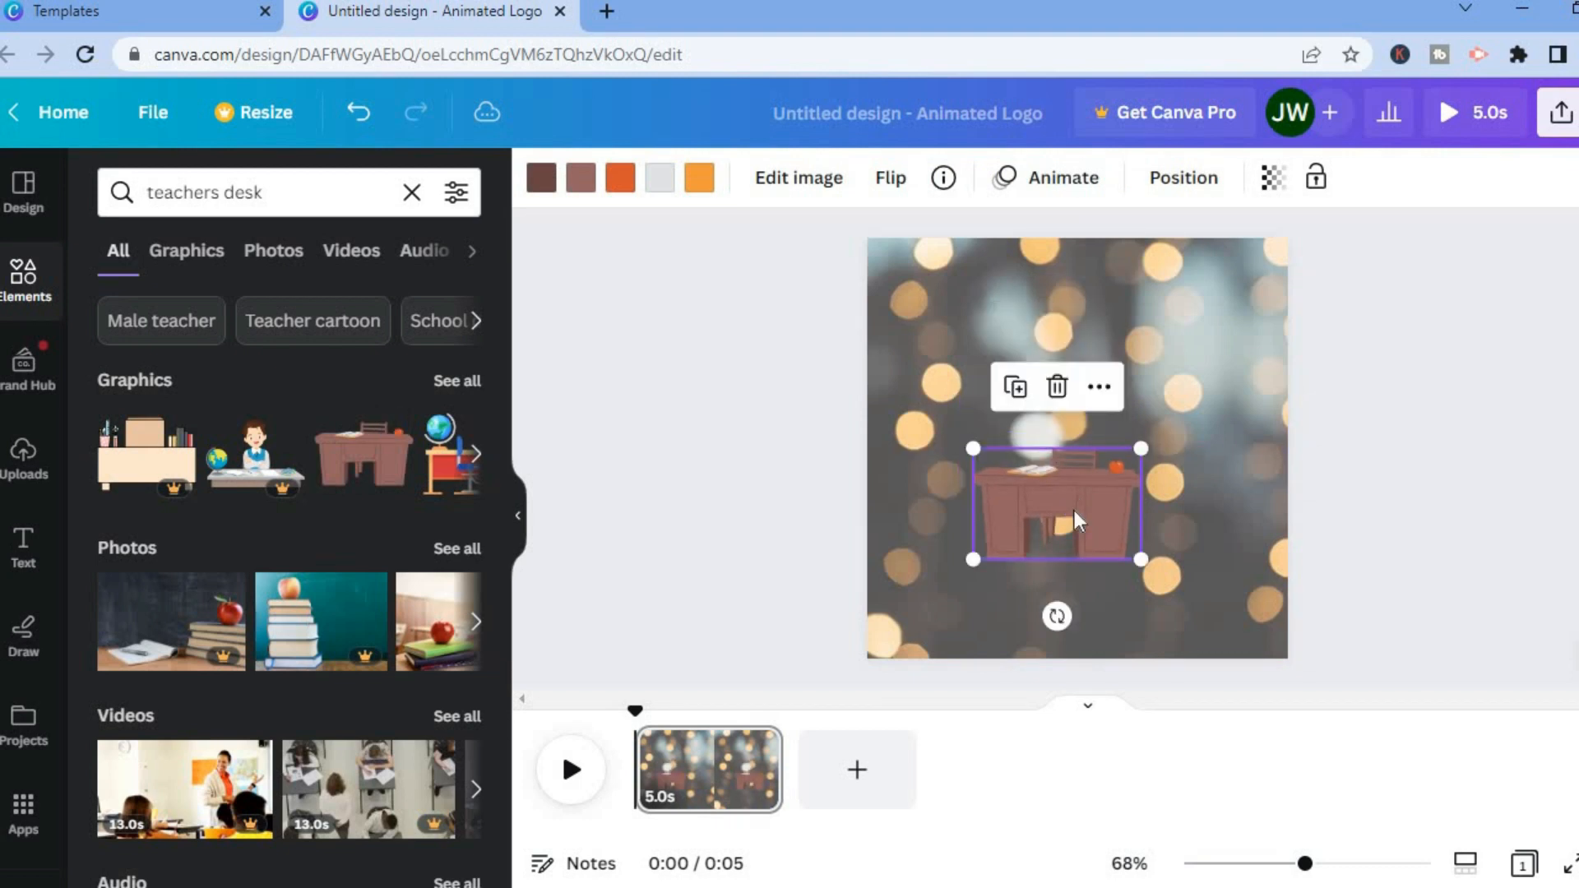
left_click_drag(974, 556, 932, 585)
left_click_drag(1139, 590, 1220, 638)
mouse_move(1098, 566)
left_mouse_down()
mouse_move(1118, 567)
mouse_move(1084, 548)
left_mouse_up()
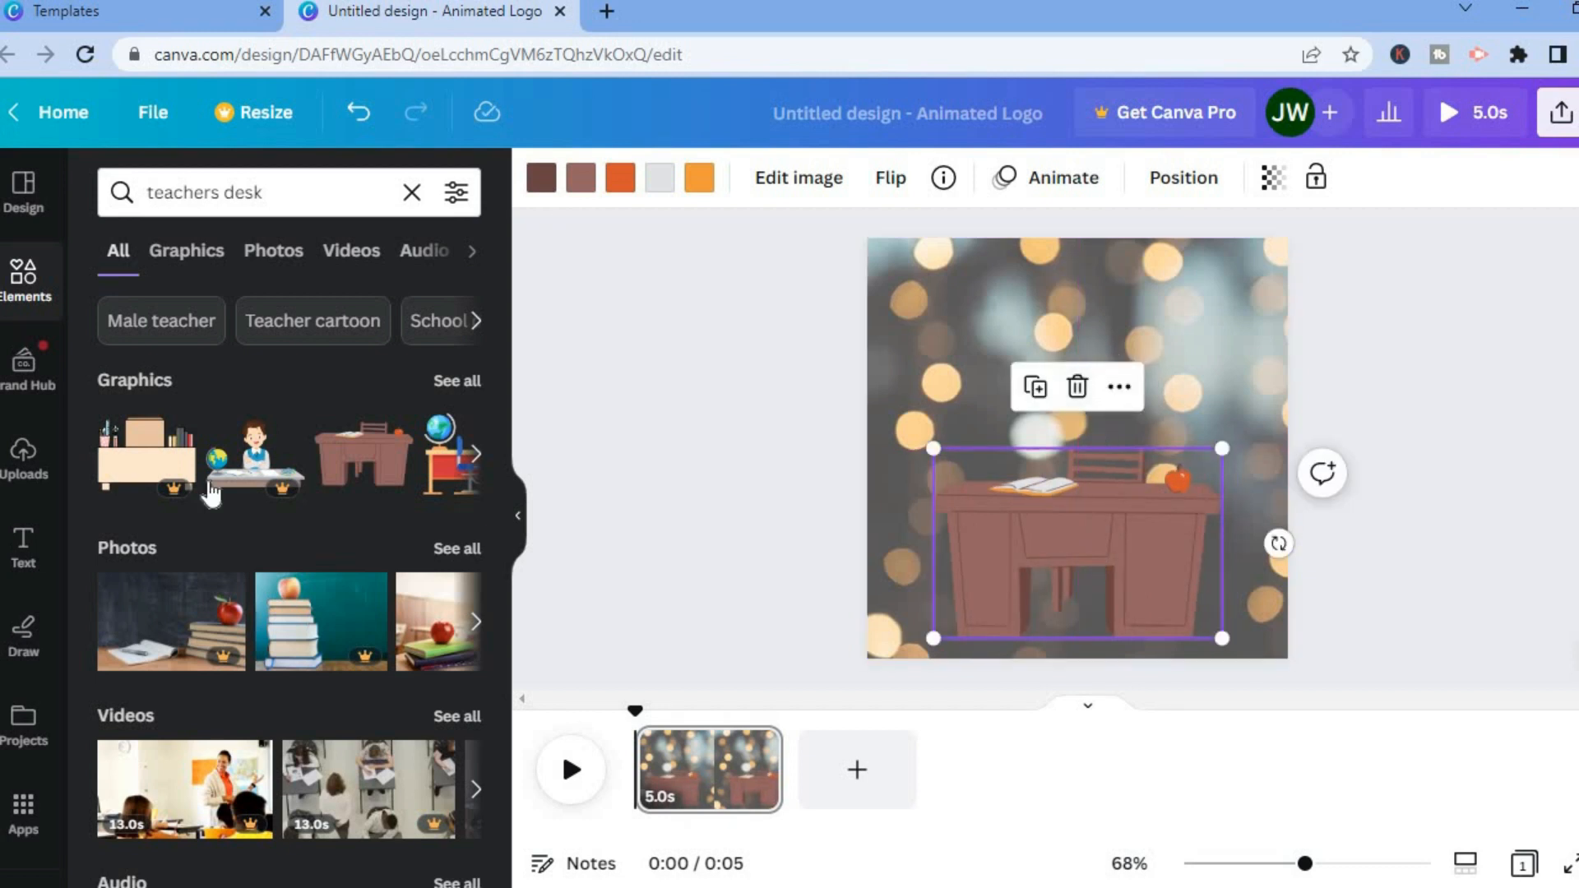
Add a heading above the desk reading "Simple Answers", with each word on its own line
left_click(20, 546)
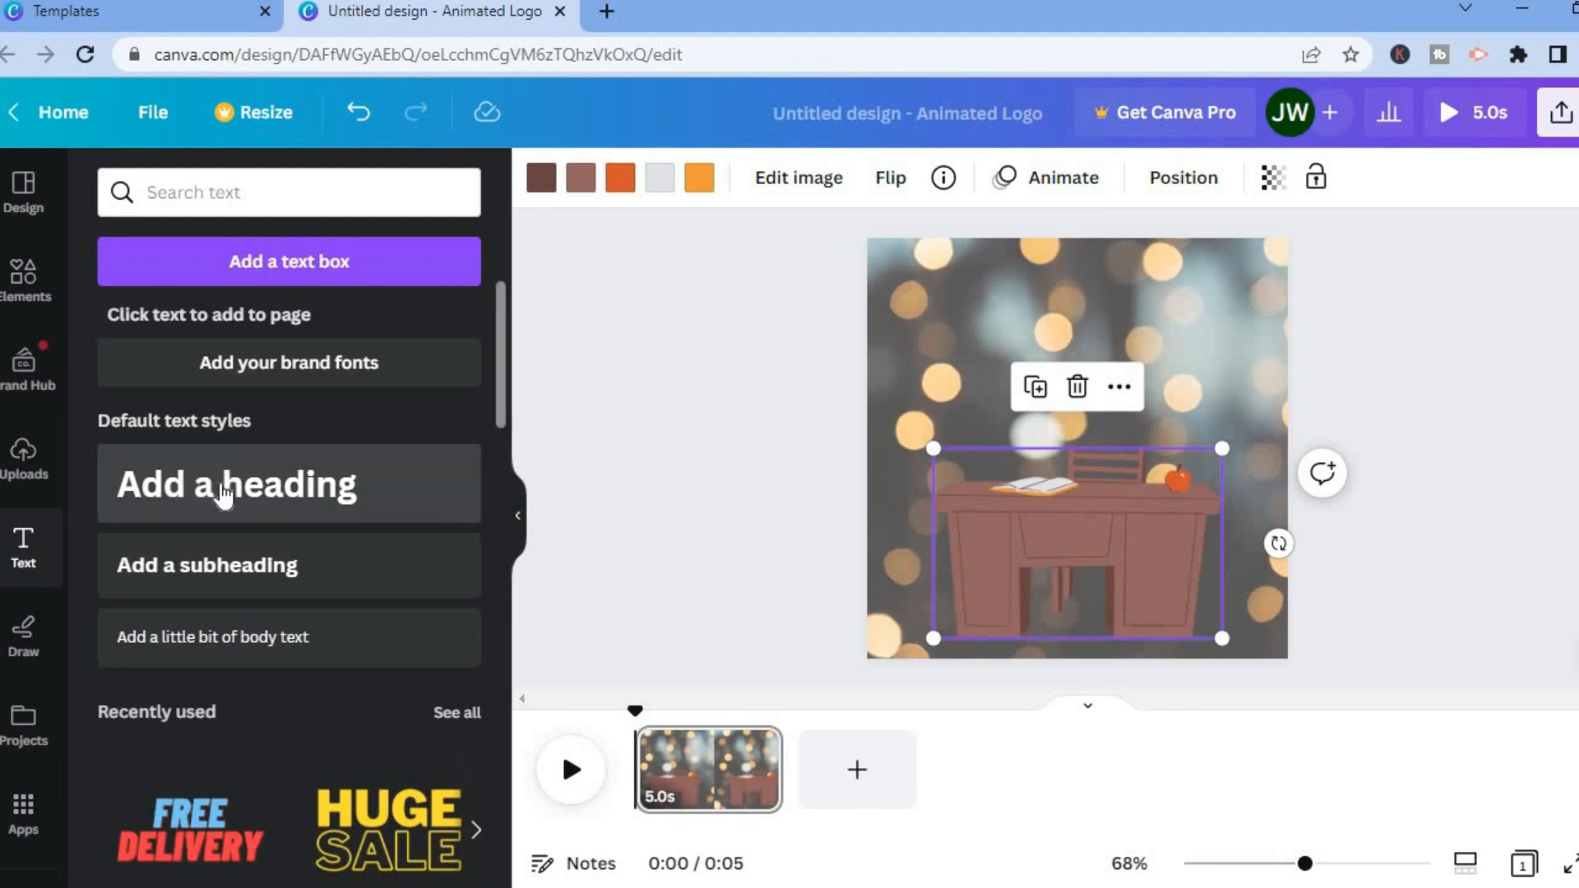
left_click_drag(258, 484, 1025, 311)
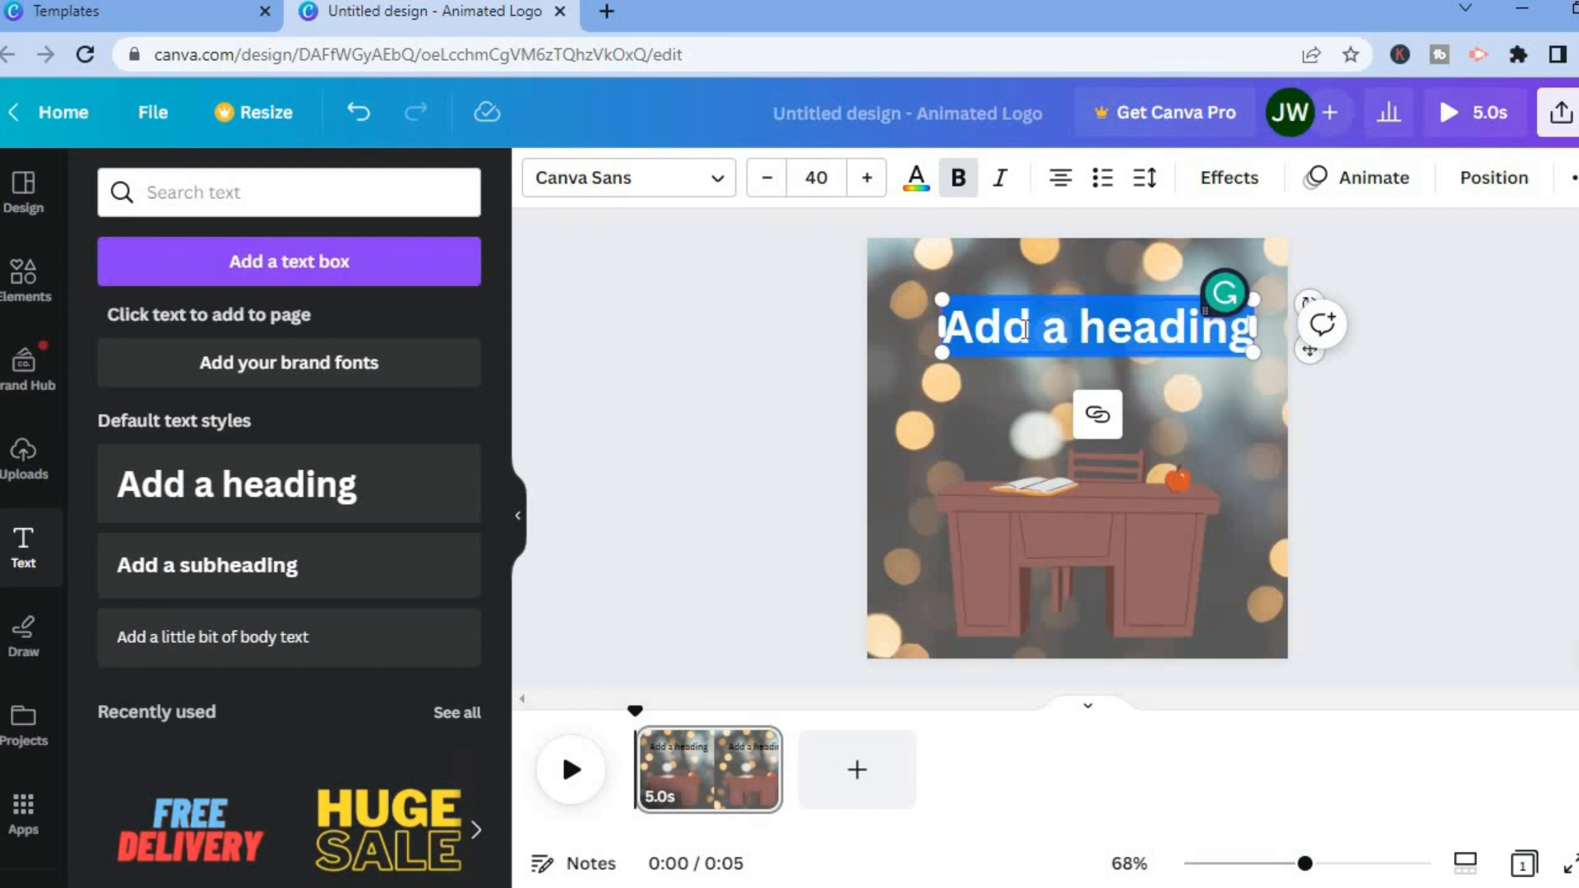
type("Simp")
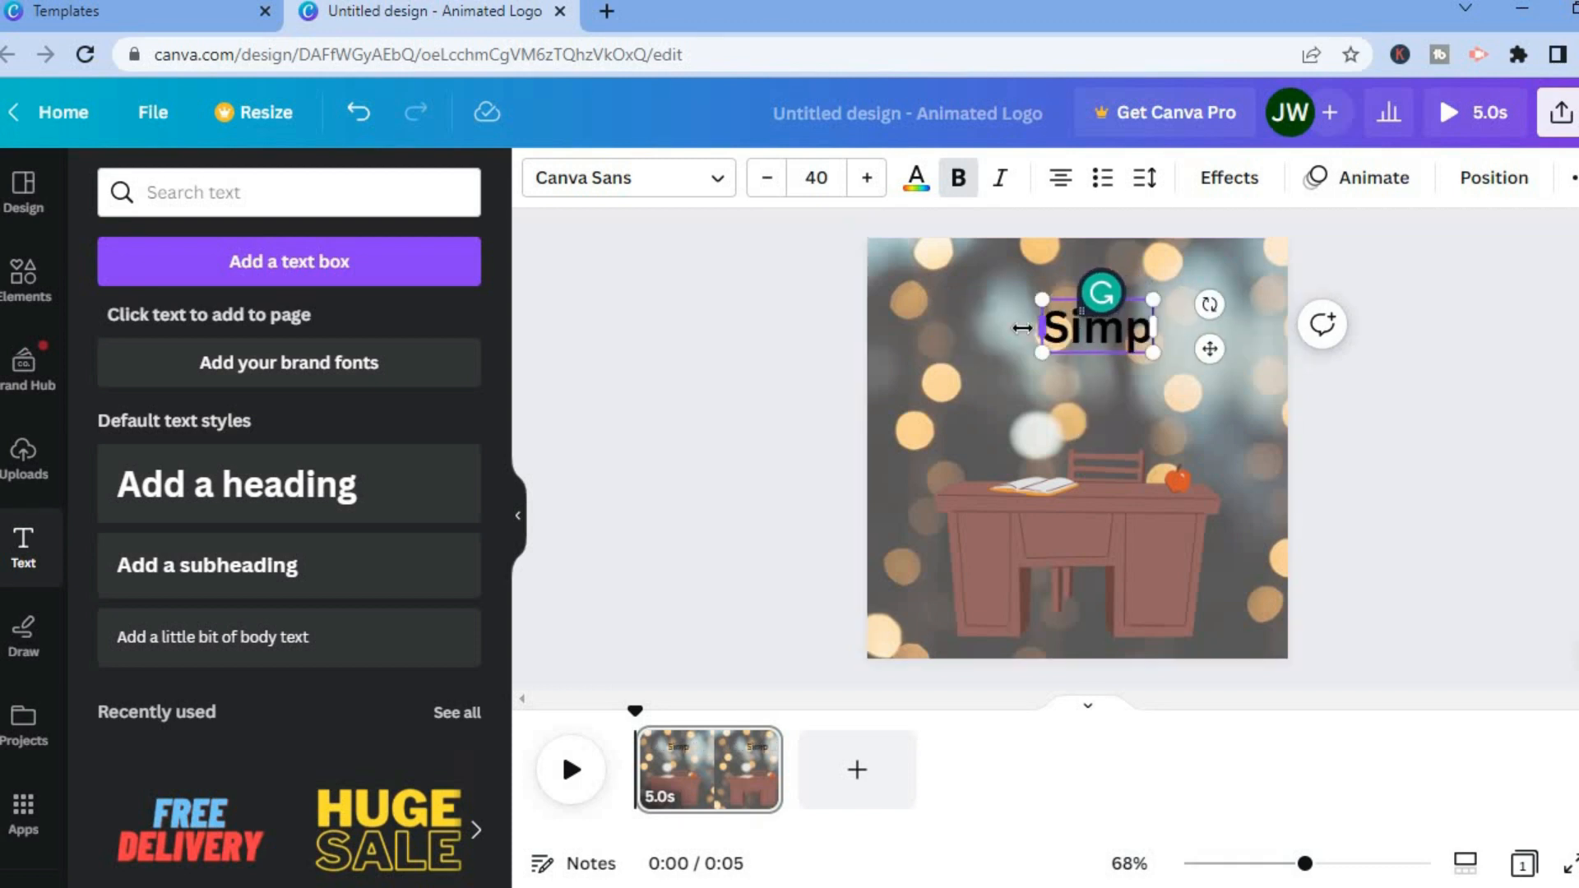
type("le")
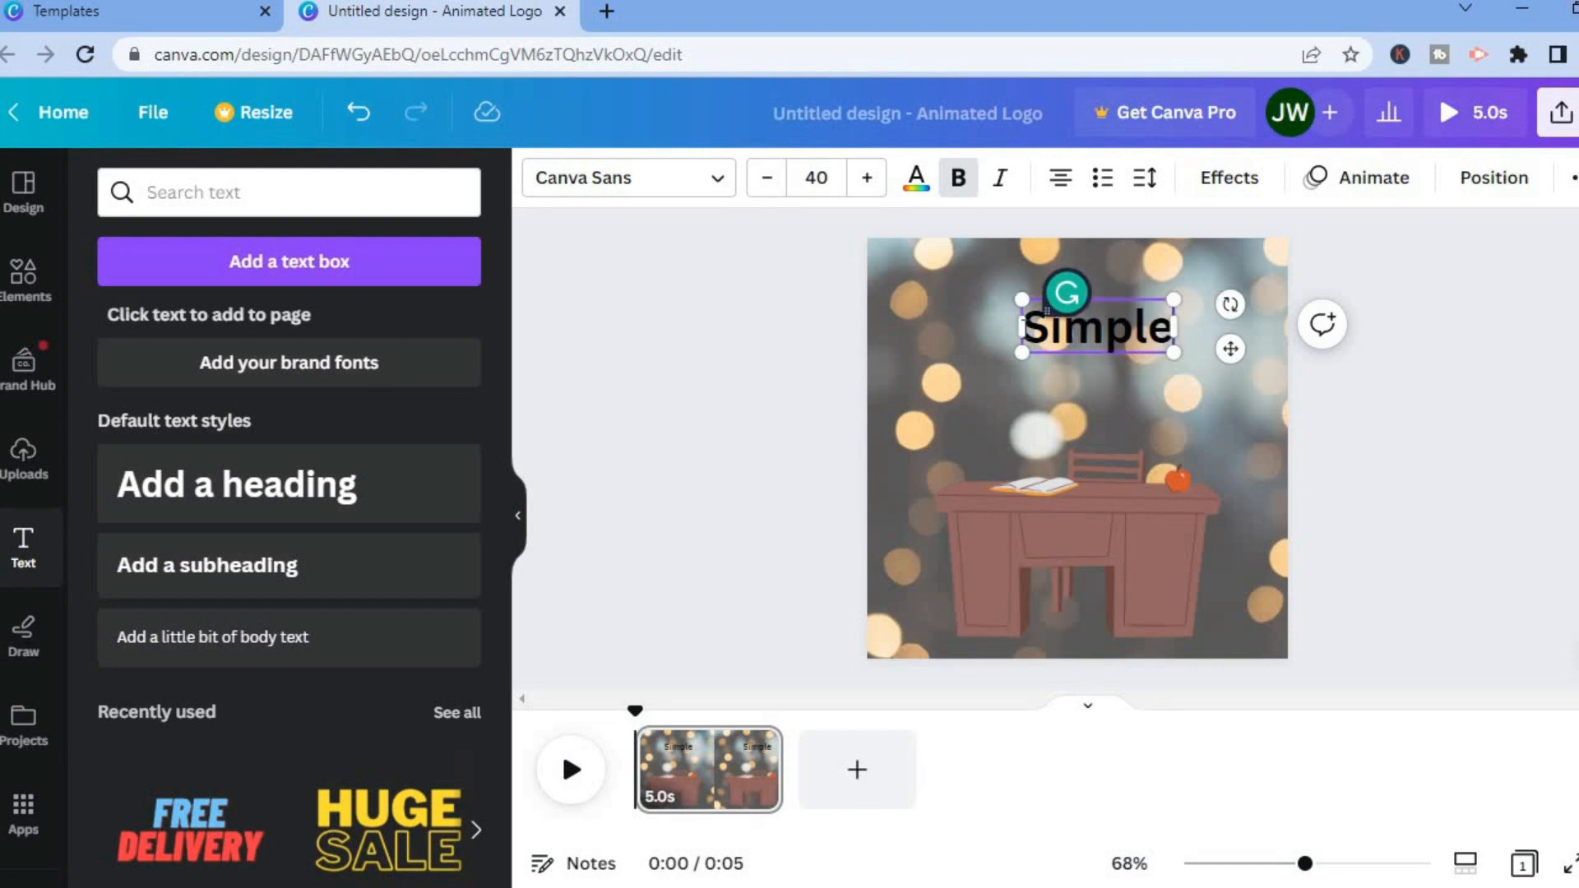
key("Return")
type("Answers")
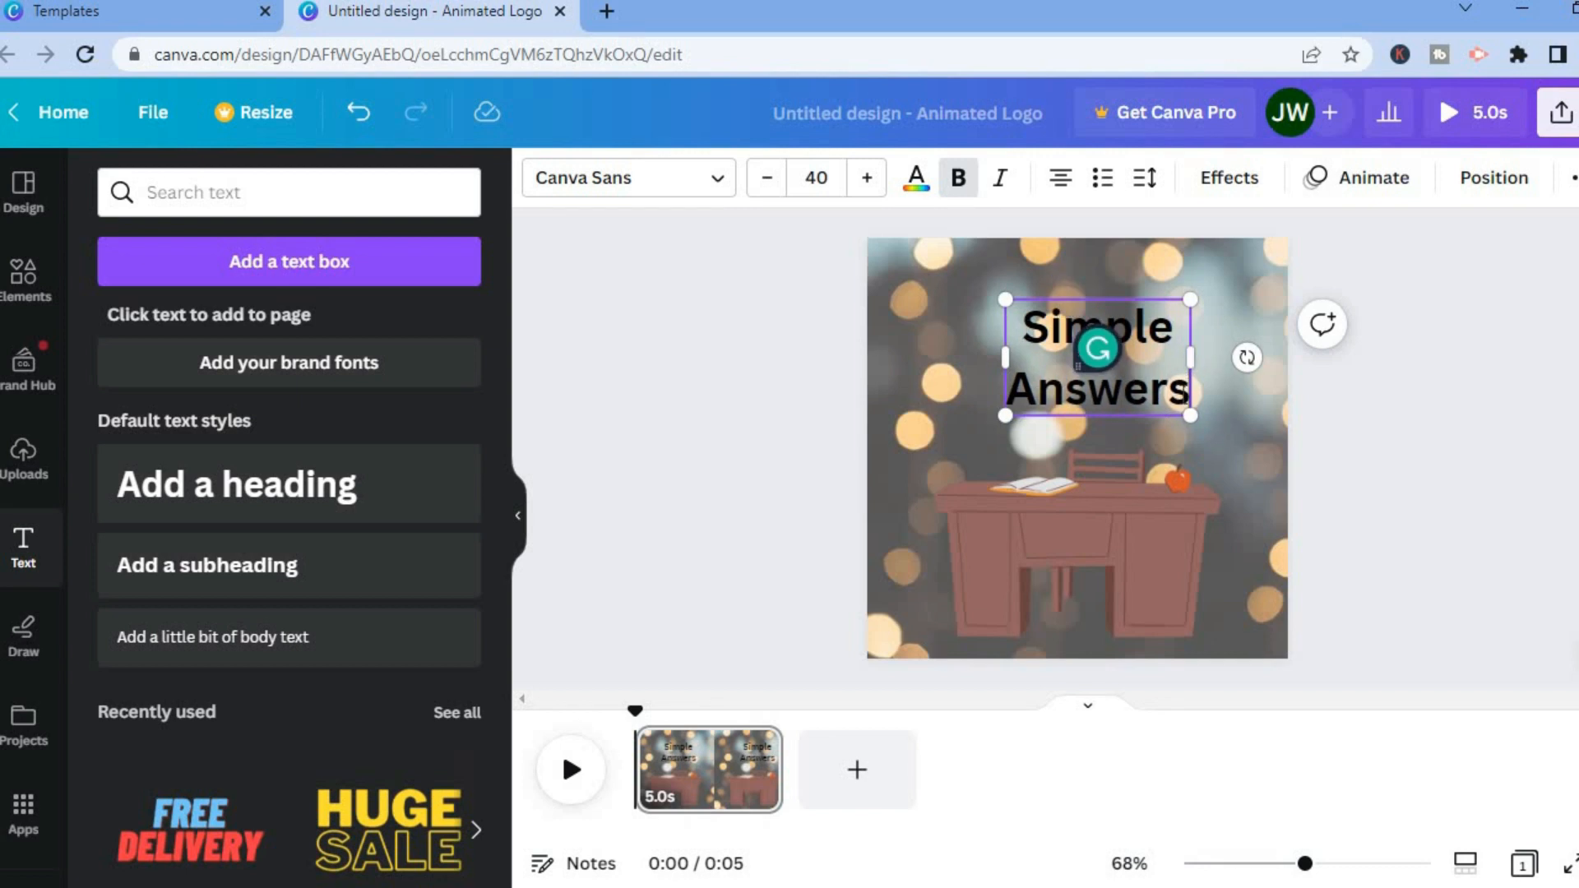
Change the font of the whole "Simple Answers" heading to Adriana
double_click(1009, 328)
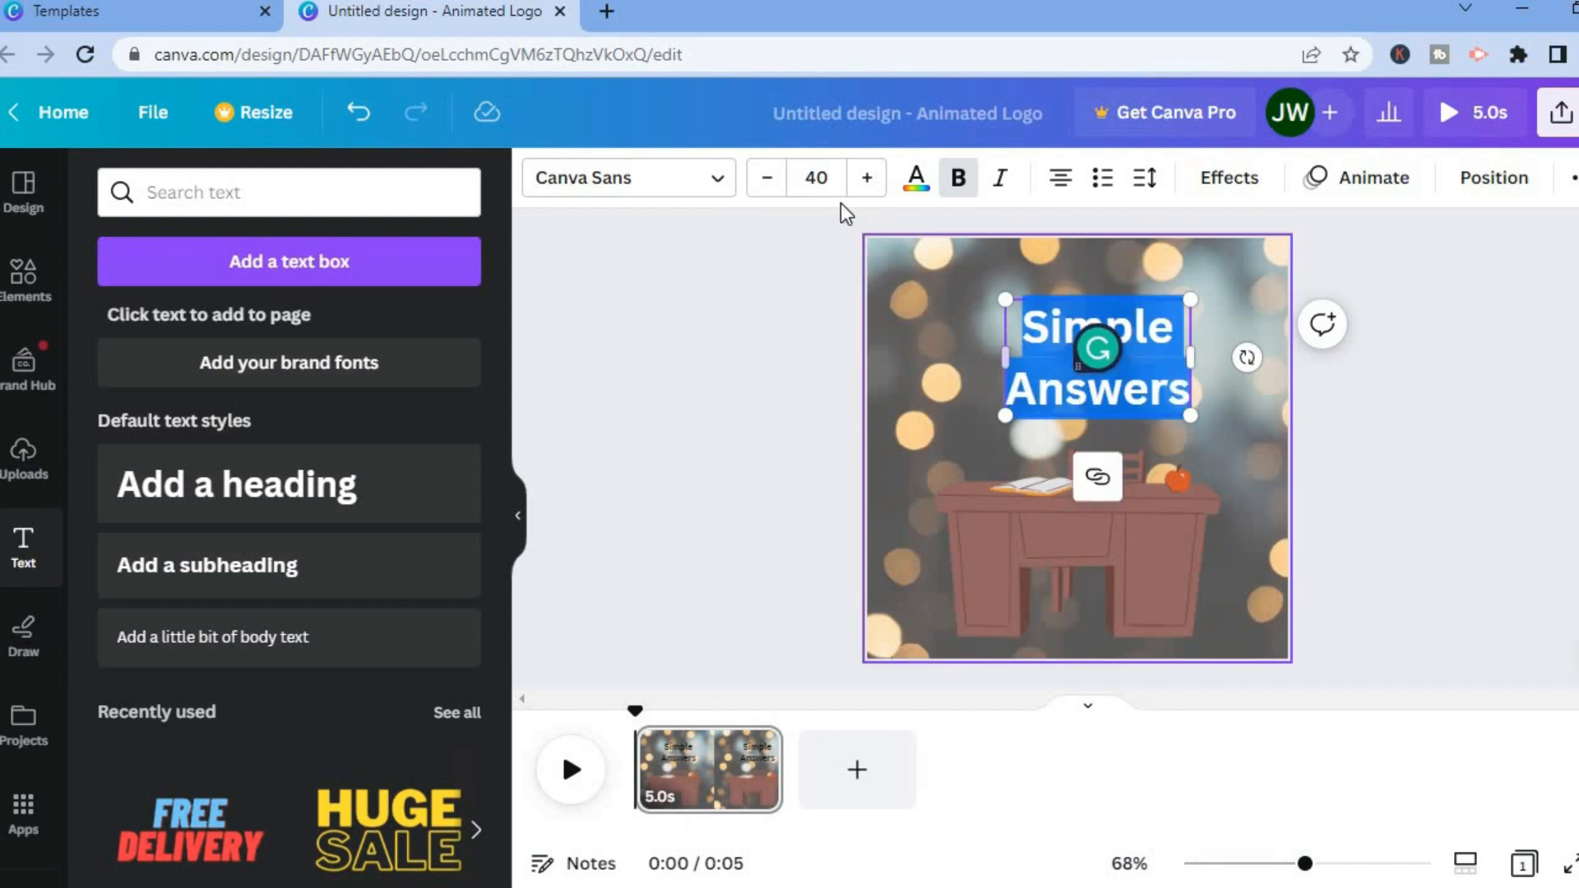
left_click(671, 195)
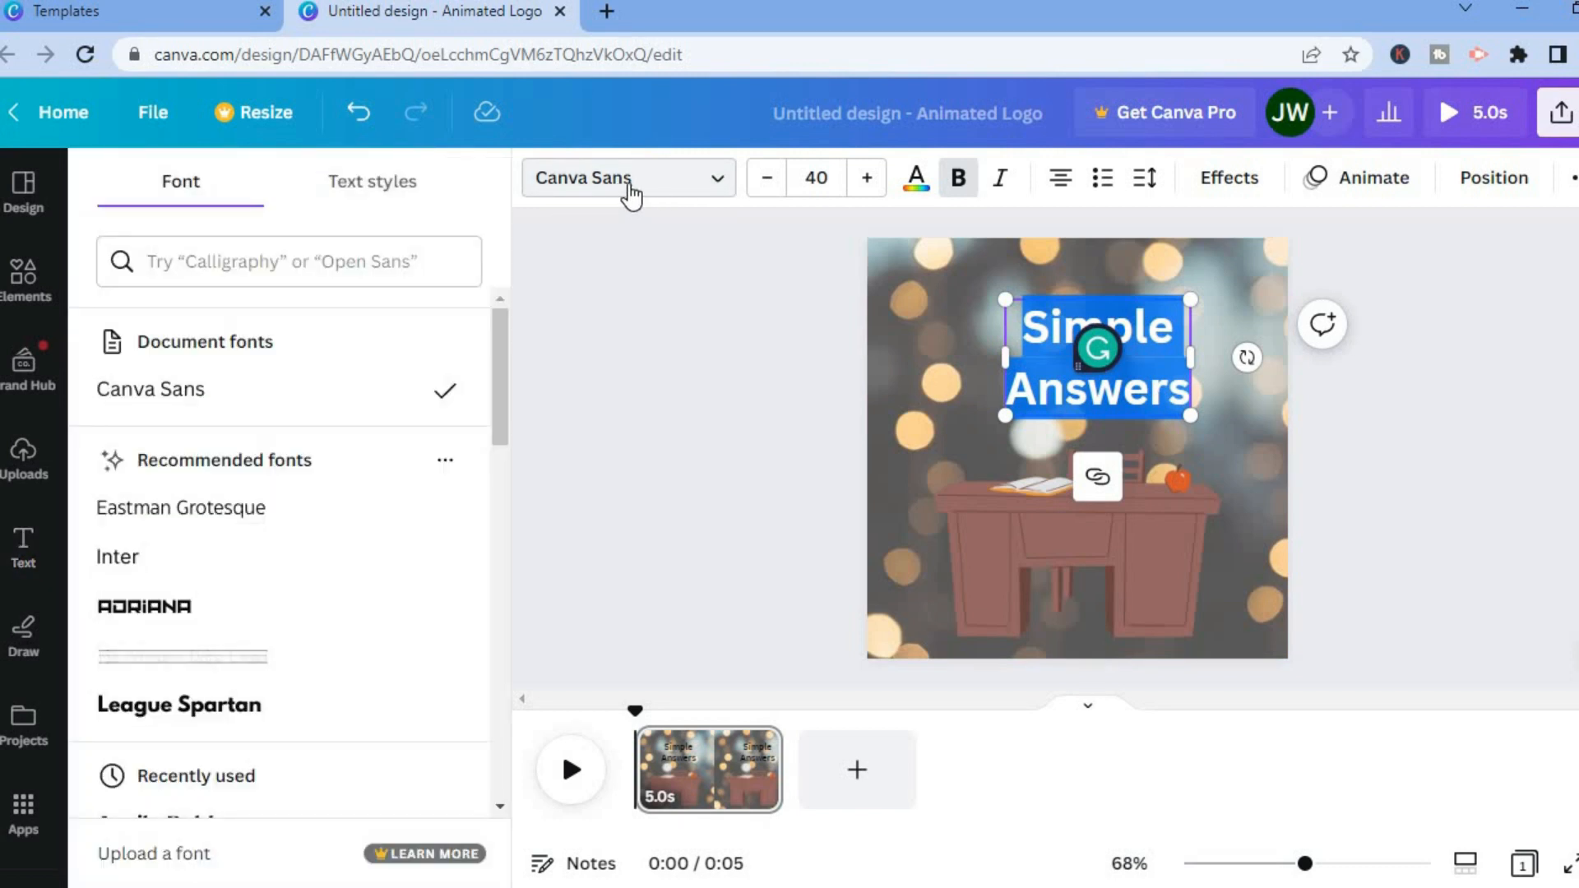
left_click(176, 615)
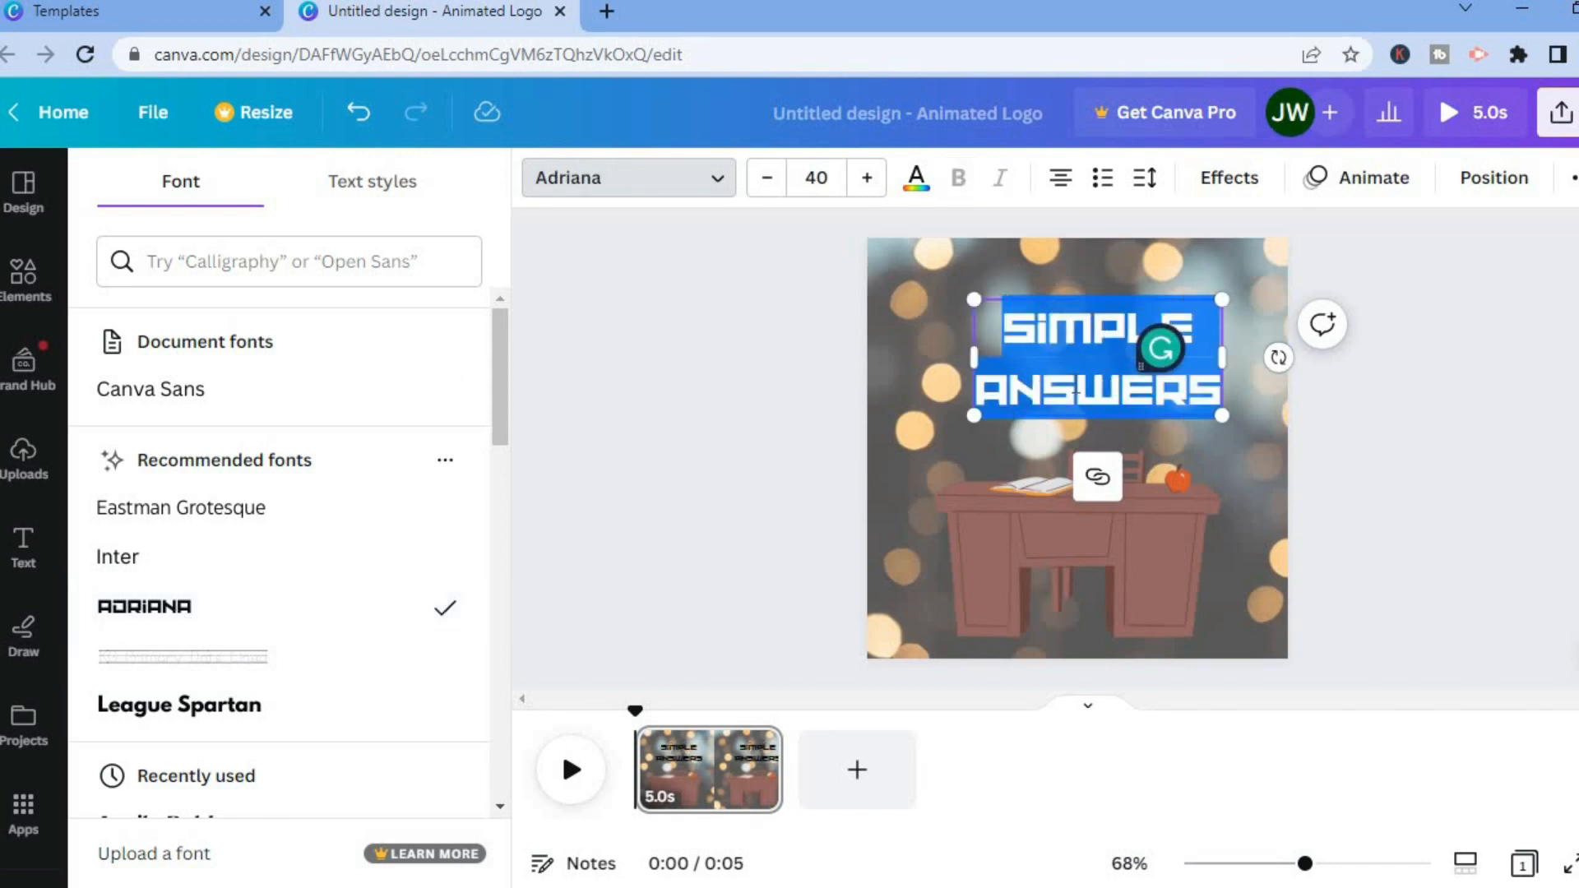
left_click(1075, 392)
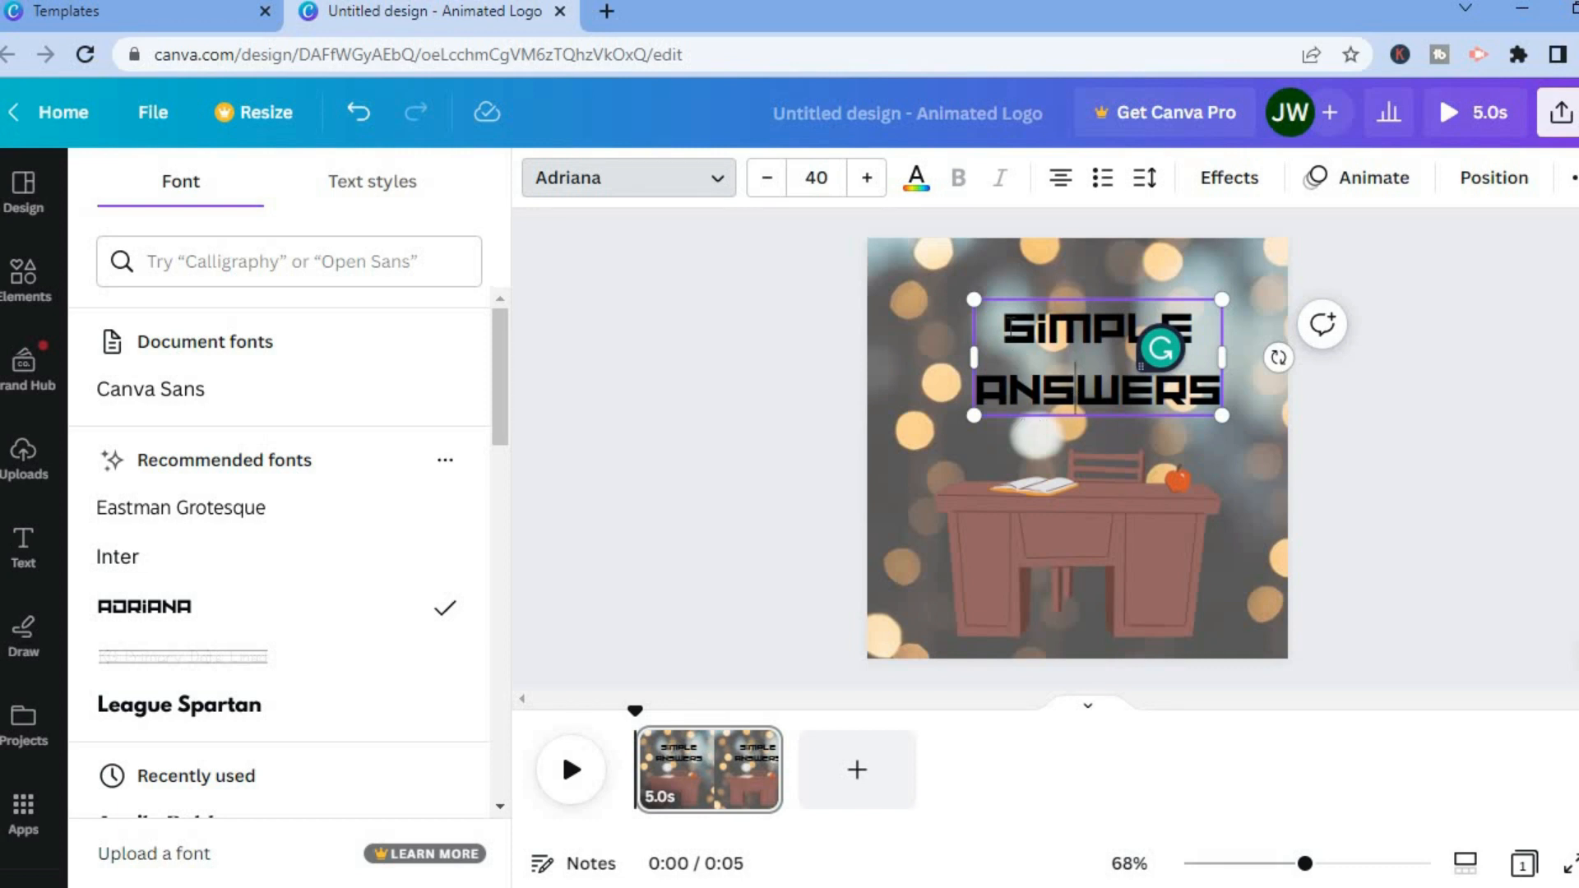
Apply the Wipe text animation to the entire "Simple Answers" heading
left_click_drag(1011, 324, 1240, 411)
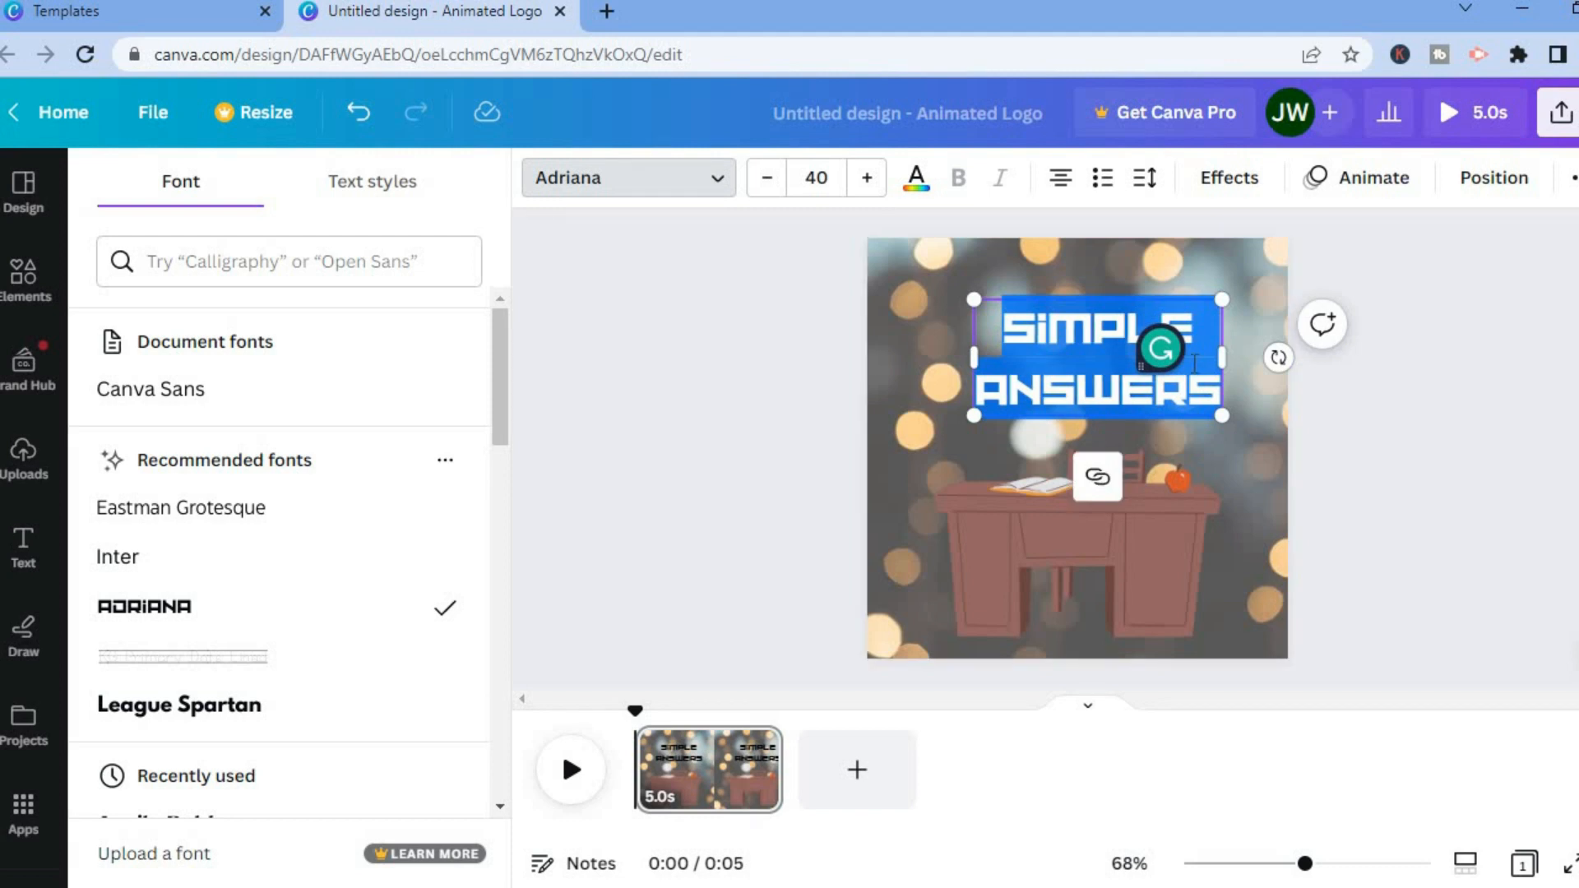
left_click(1362, 184)
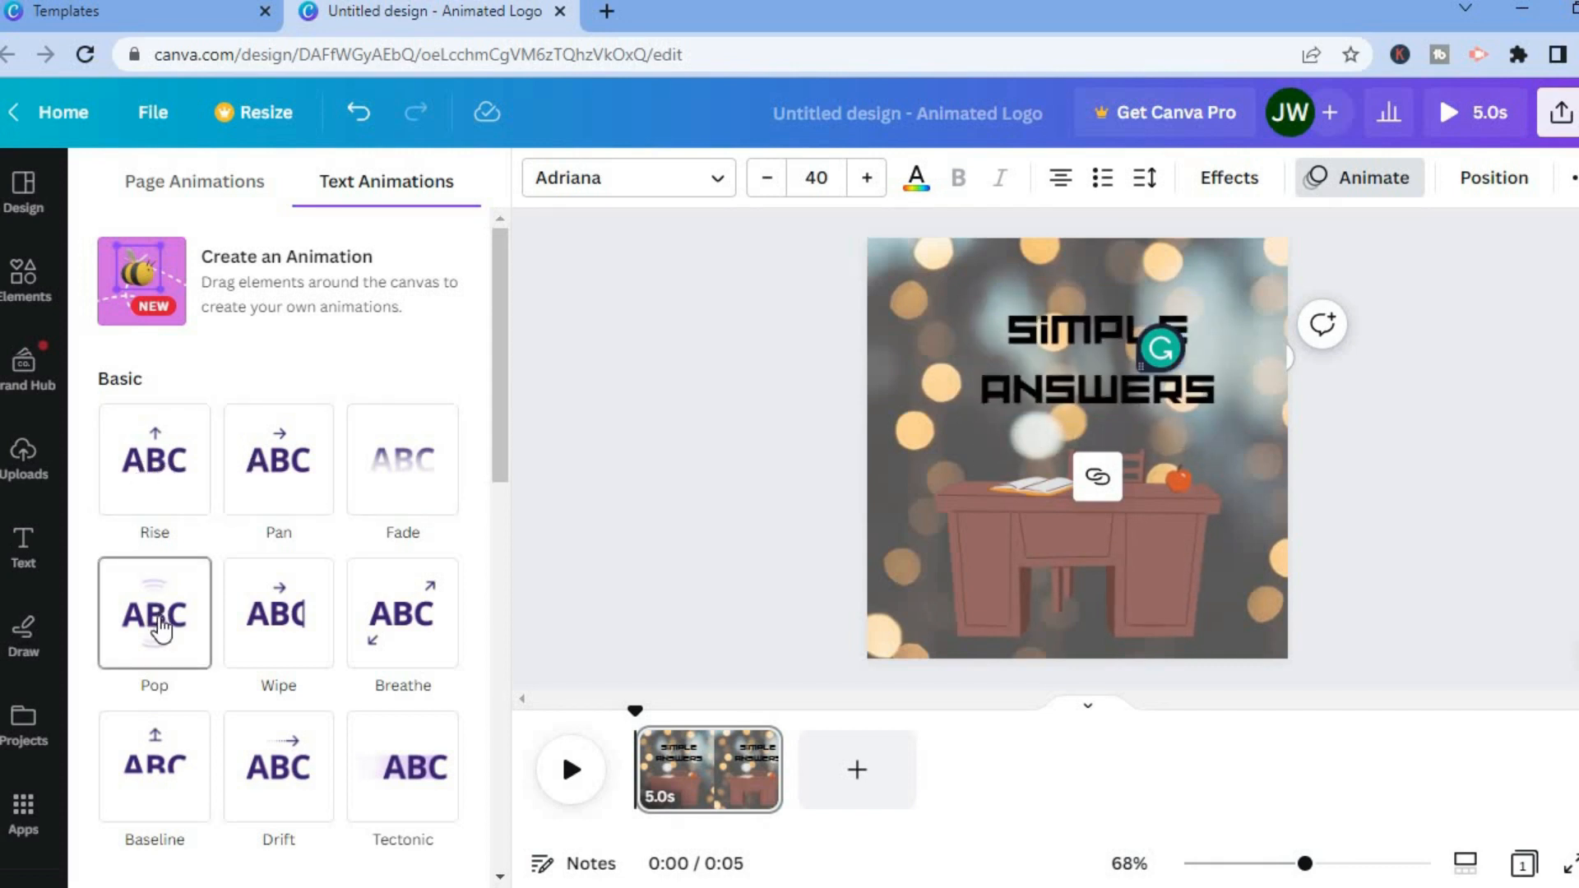
left_click(265, 635)
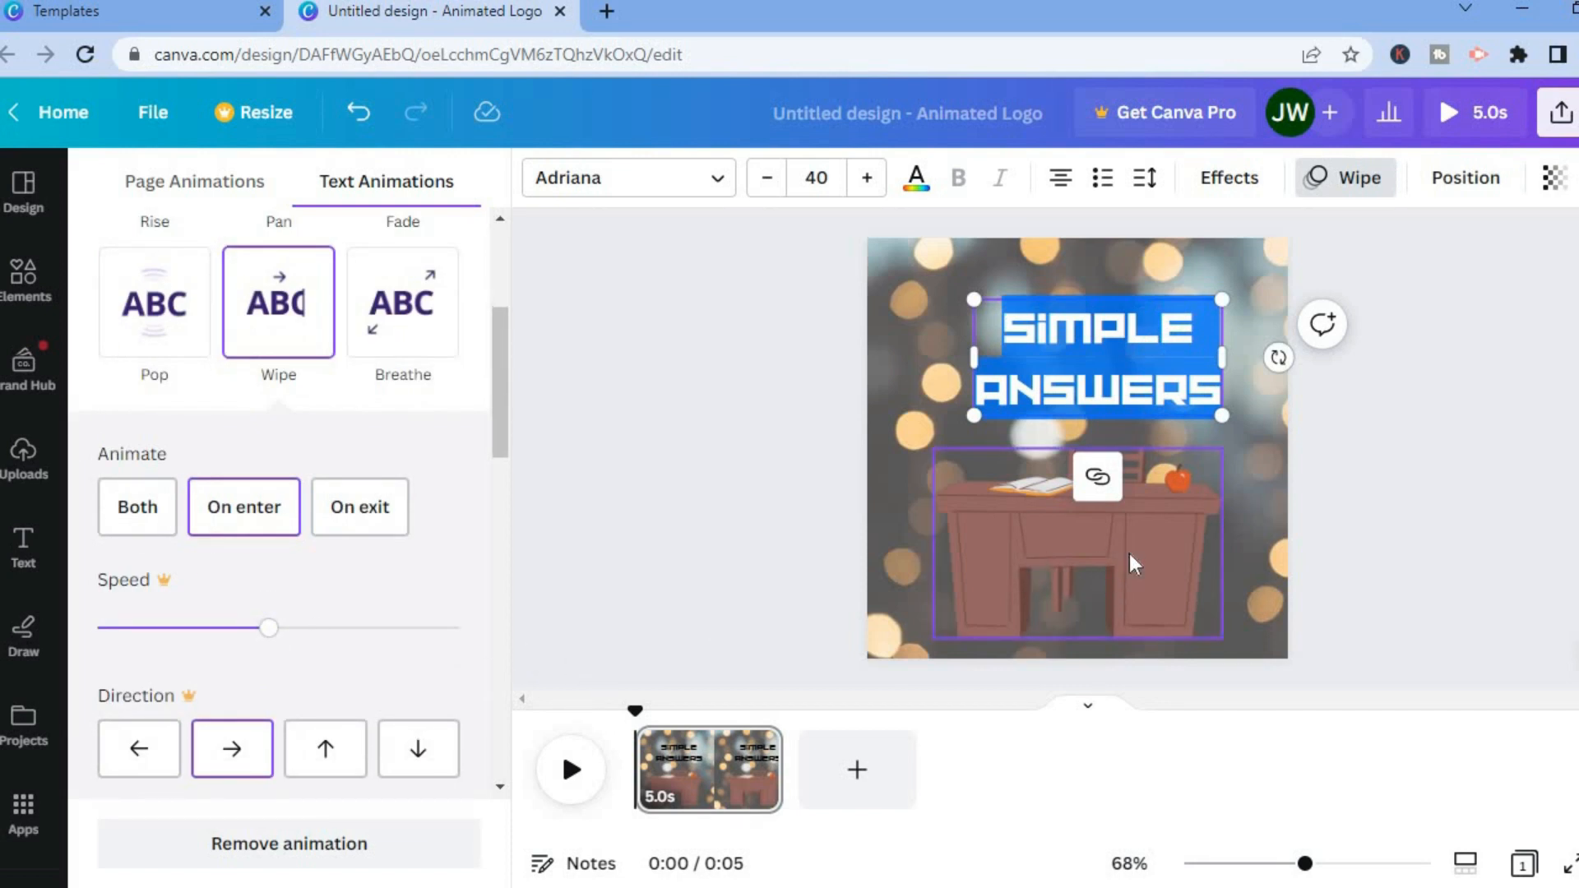
Apply the Drift element animation to the brown desk graphic
left_click(1117, 531)
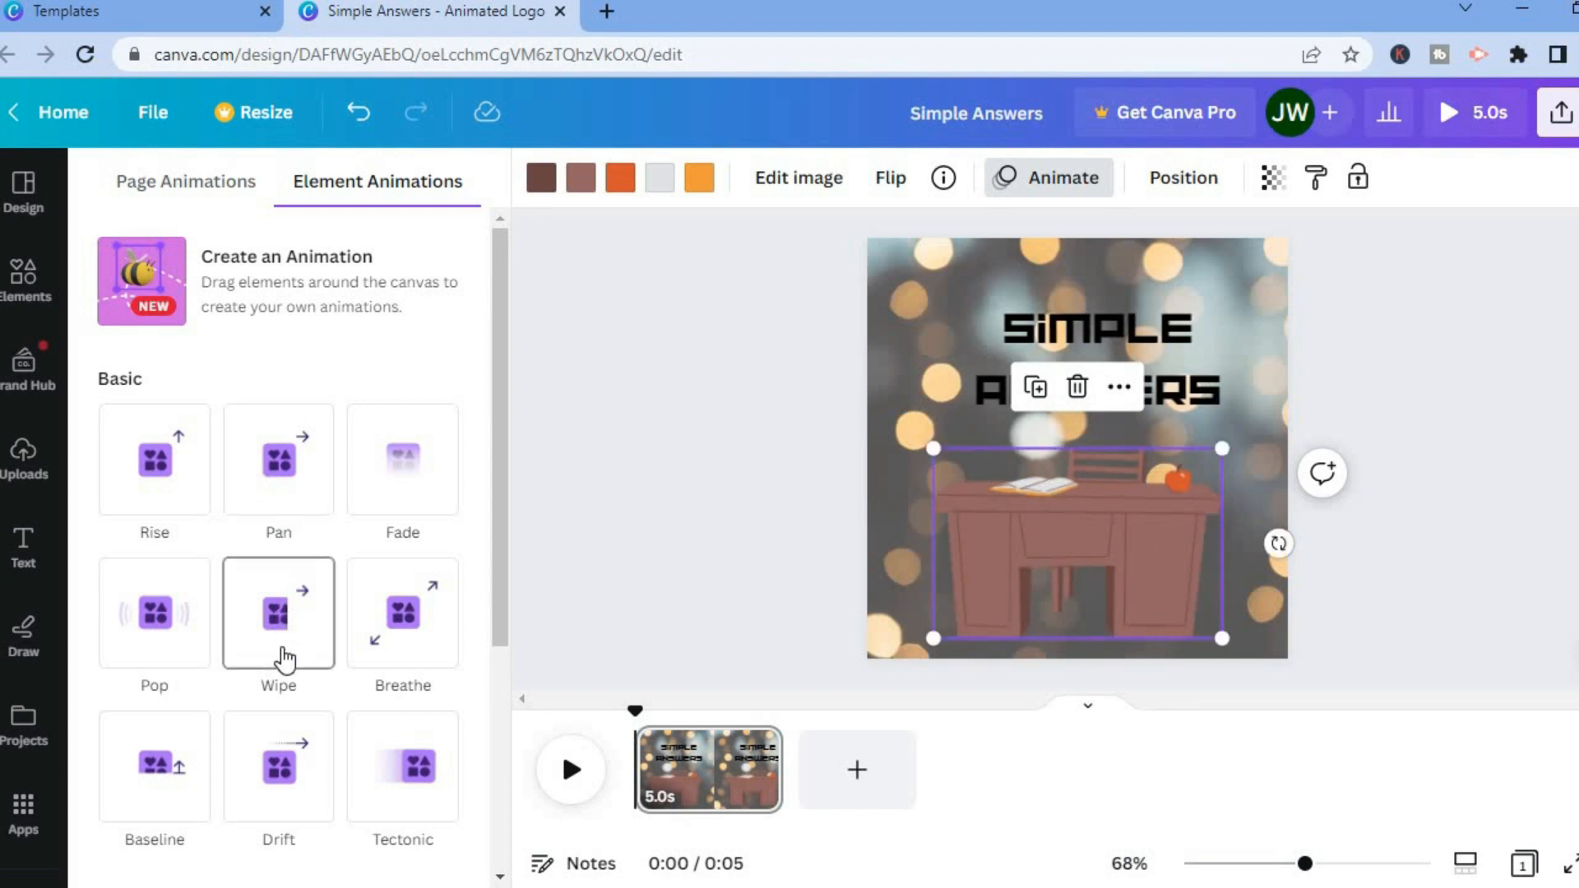
left_click(398, 658)
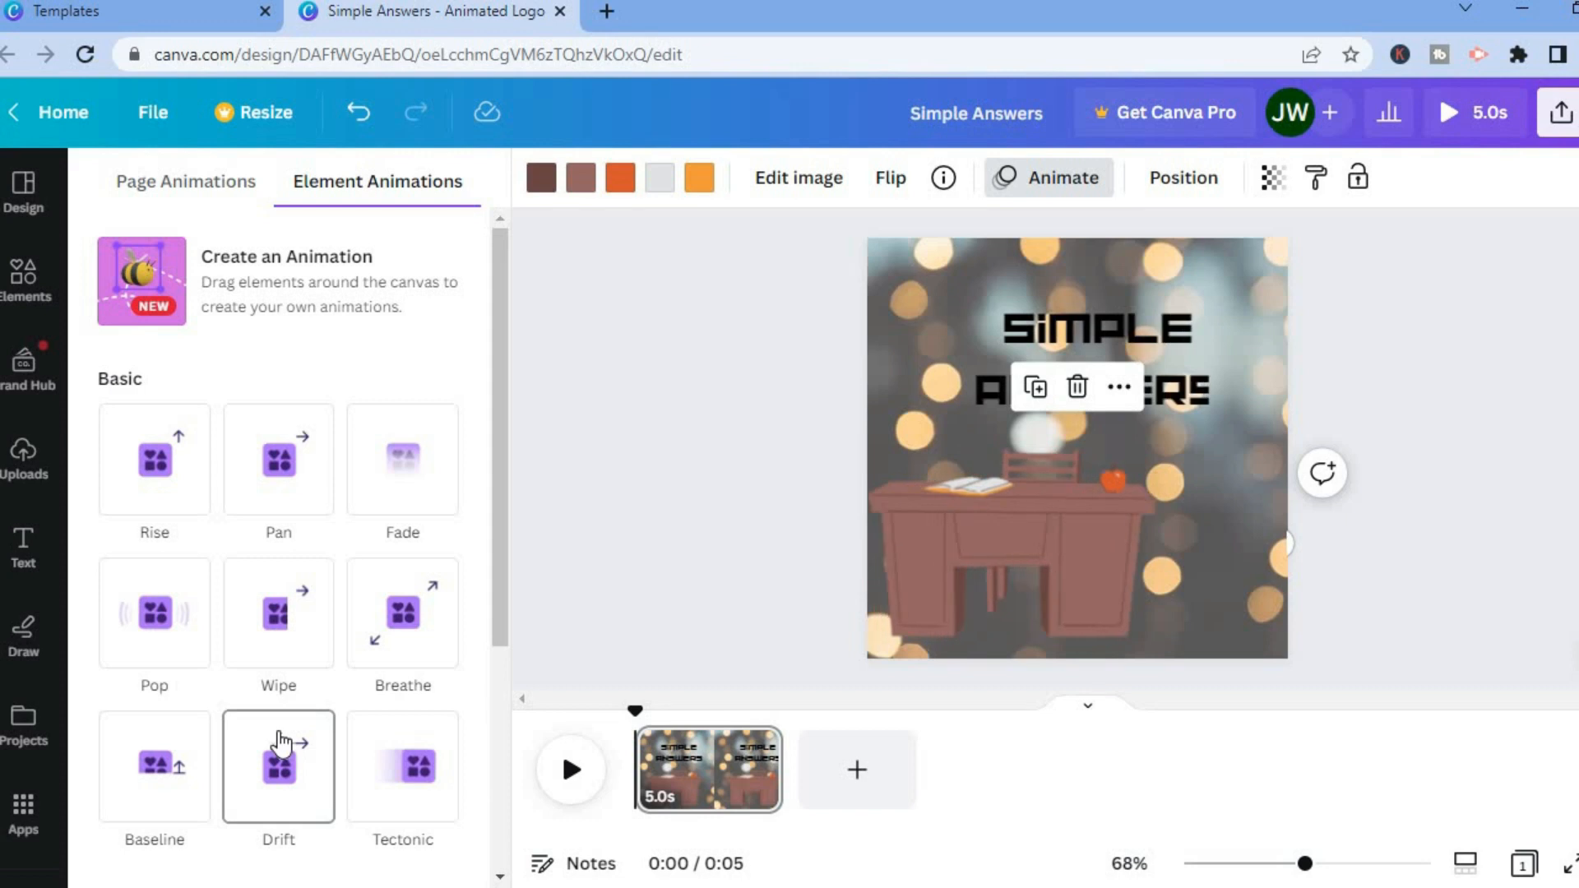
left_click(284, 762)
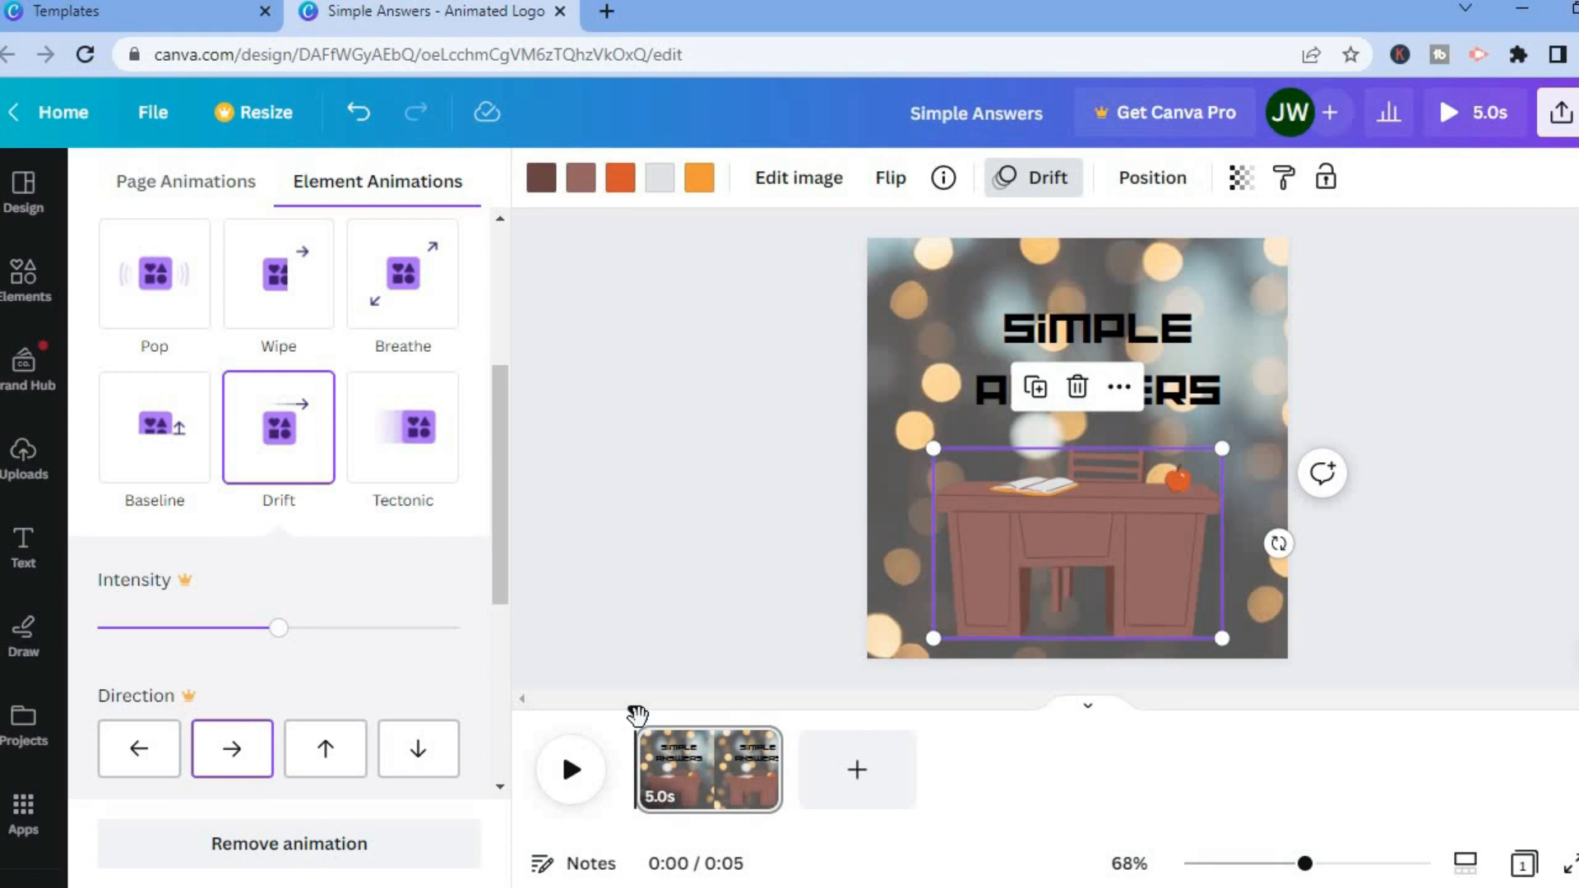
Preview the animations along the timeline up to the 2-second mark and split the page there
left_click_drag(637, 715, 647, 717)
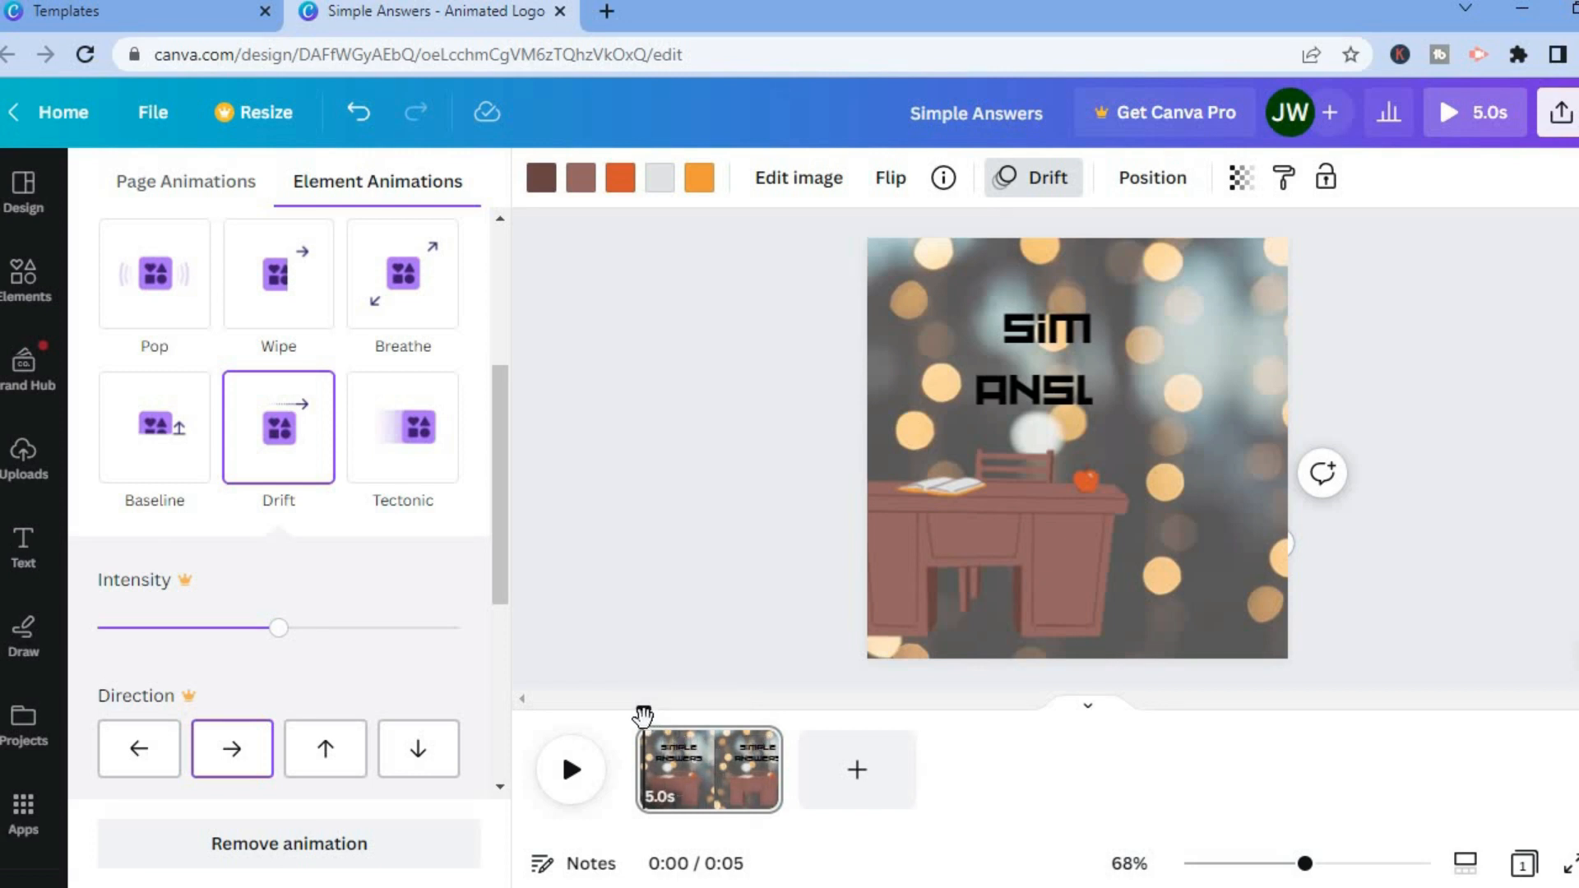
left_click_drag(644, 717, 694, 717)
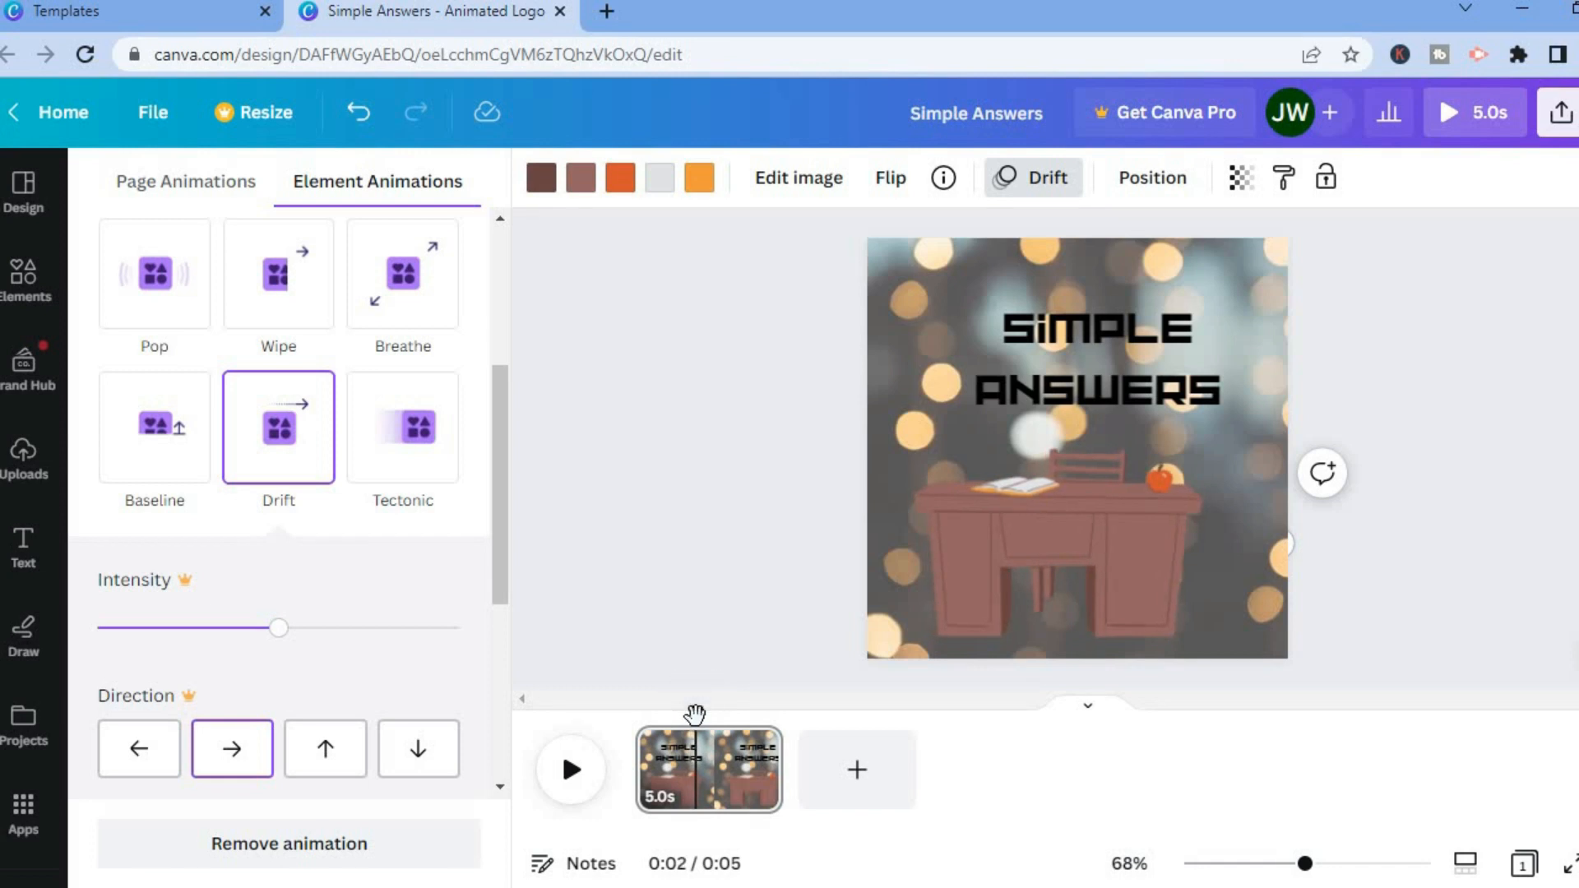
right_click(693, 779)
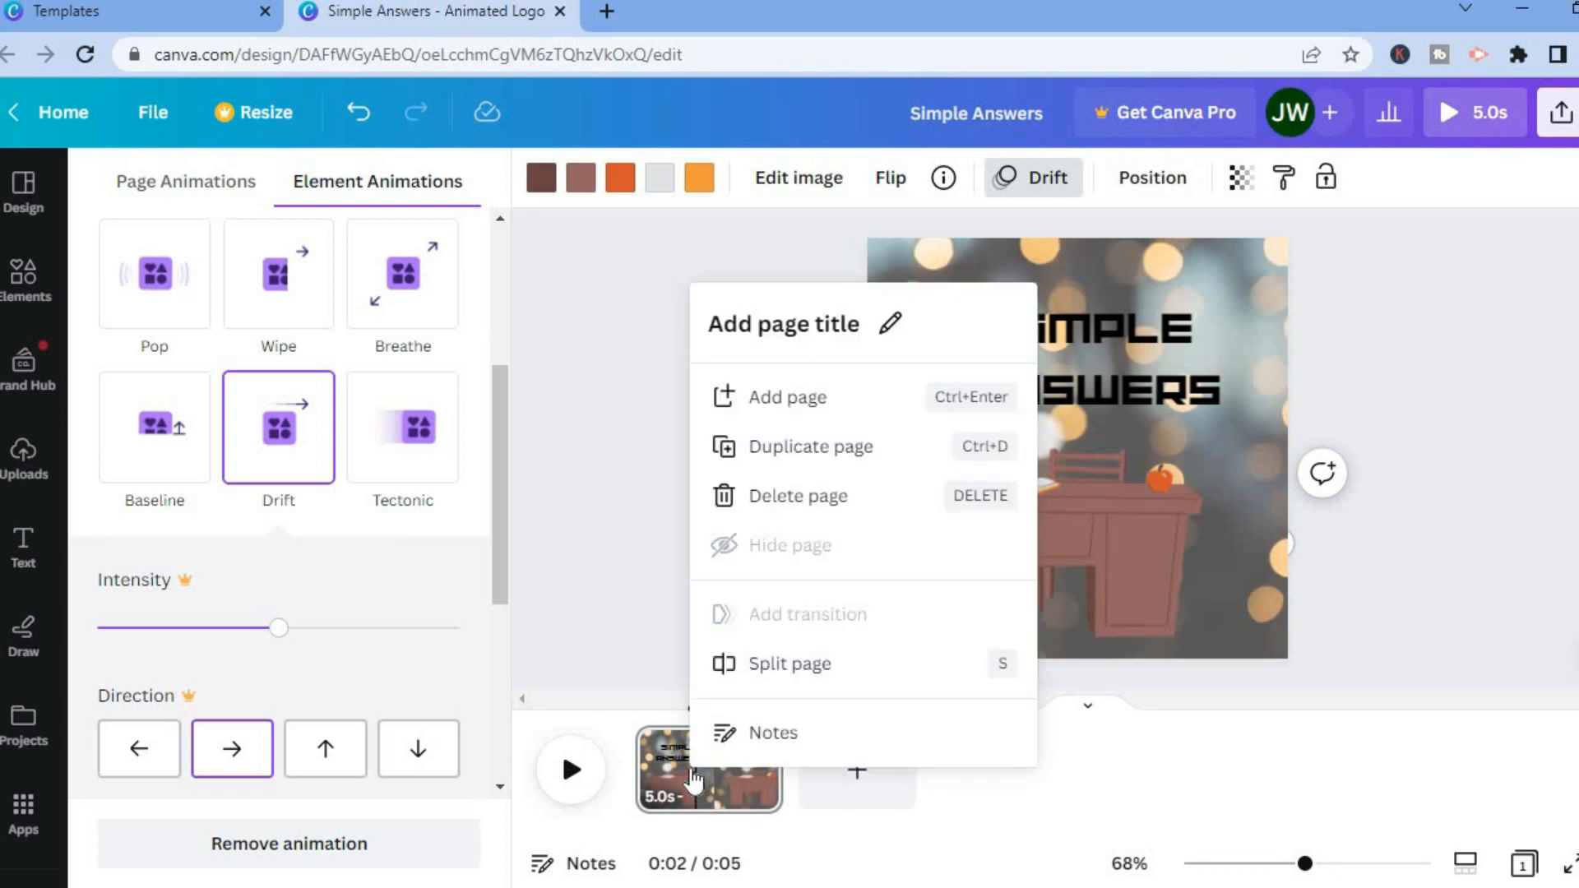
left_click(777, 667)
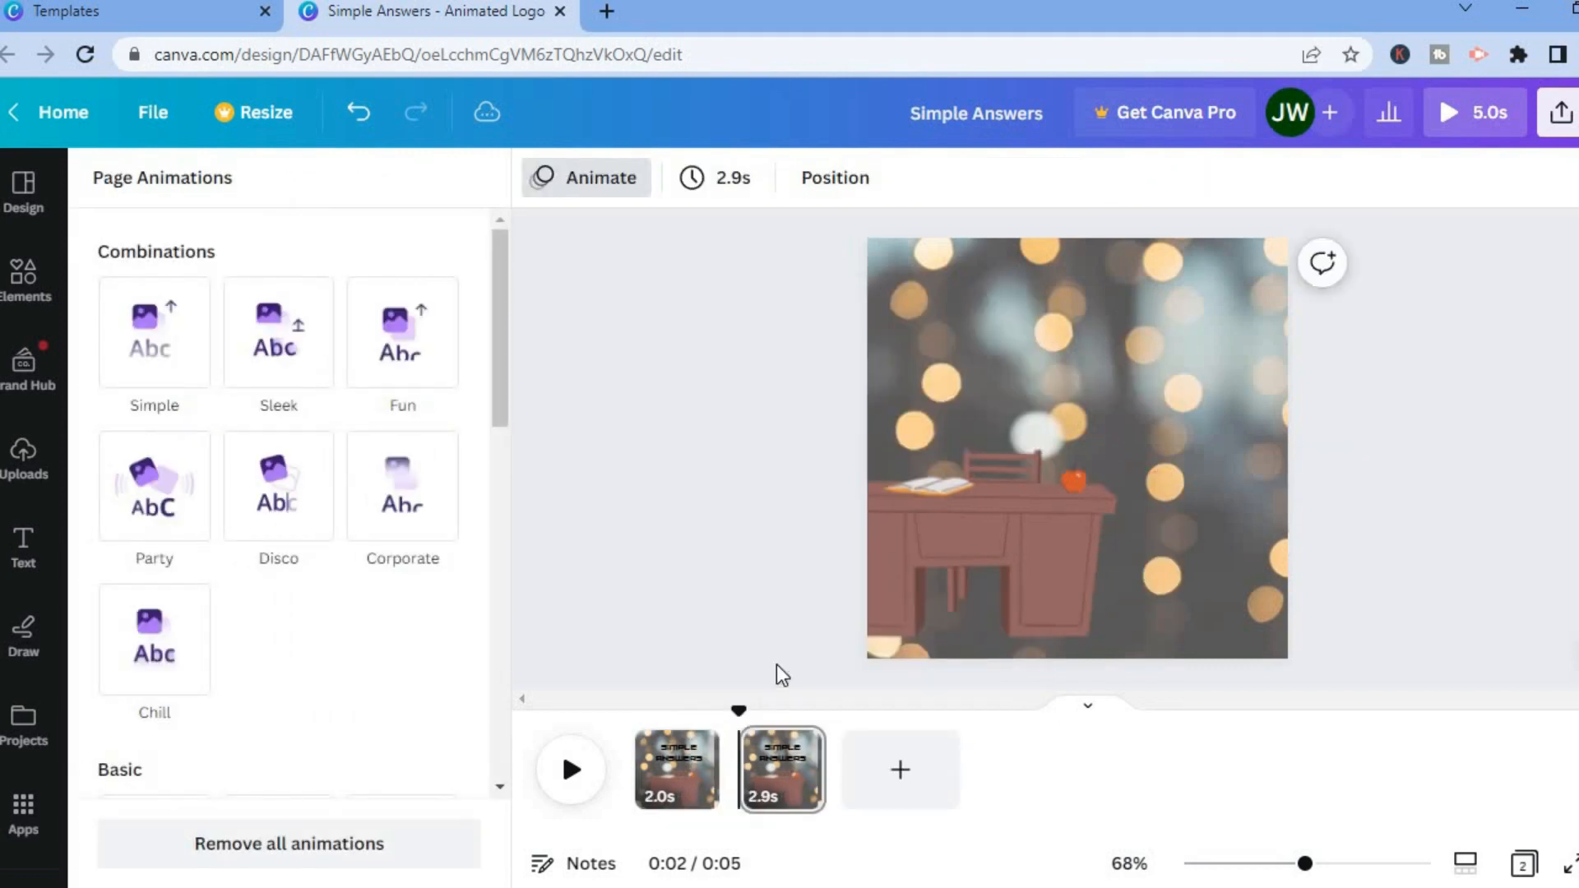
Delete the brown desk graphic from the second page
left_click(777, 752)
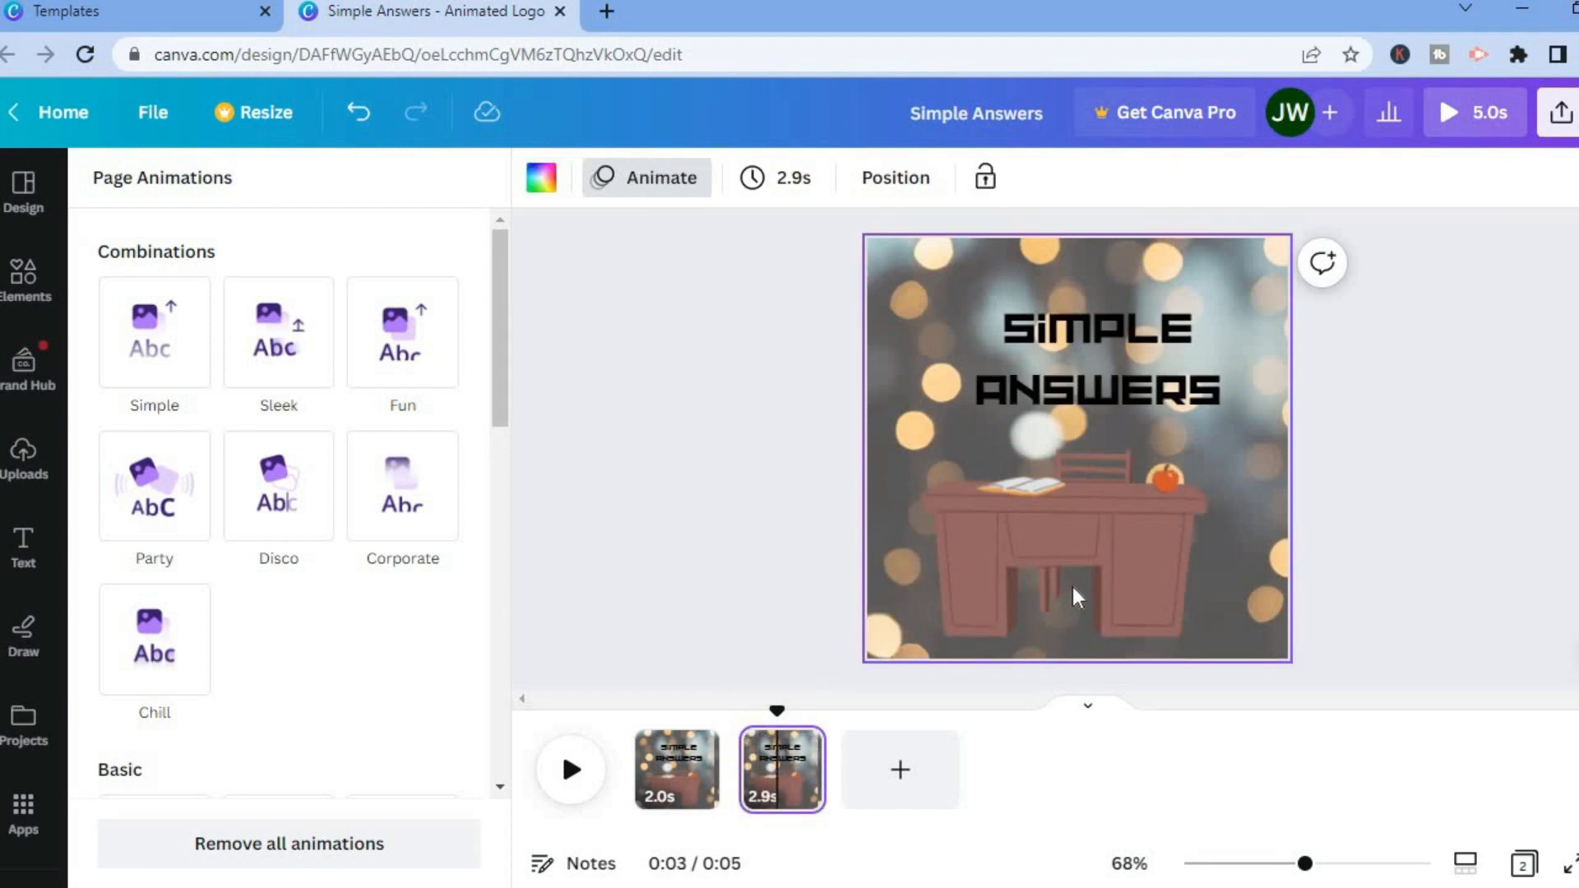
left_click(1074, 549)
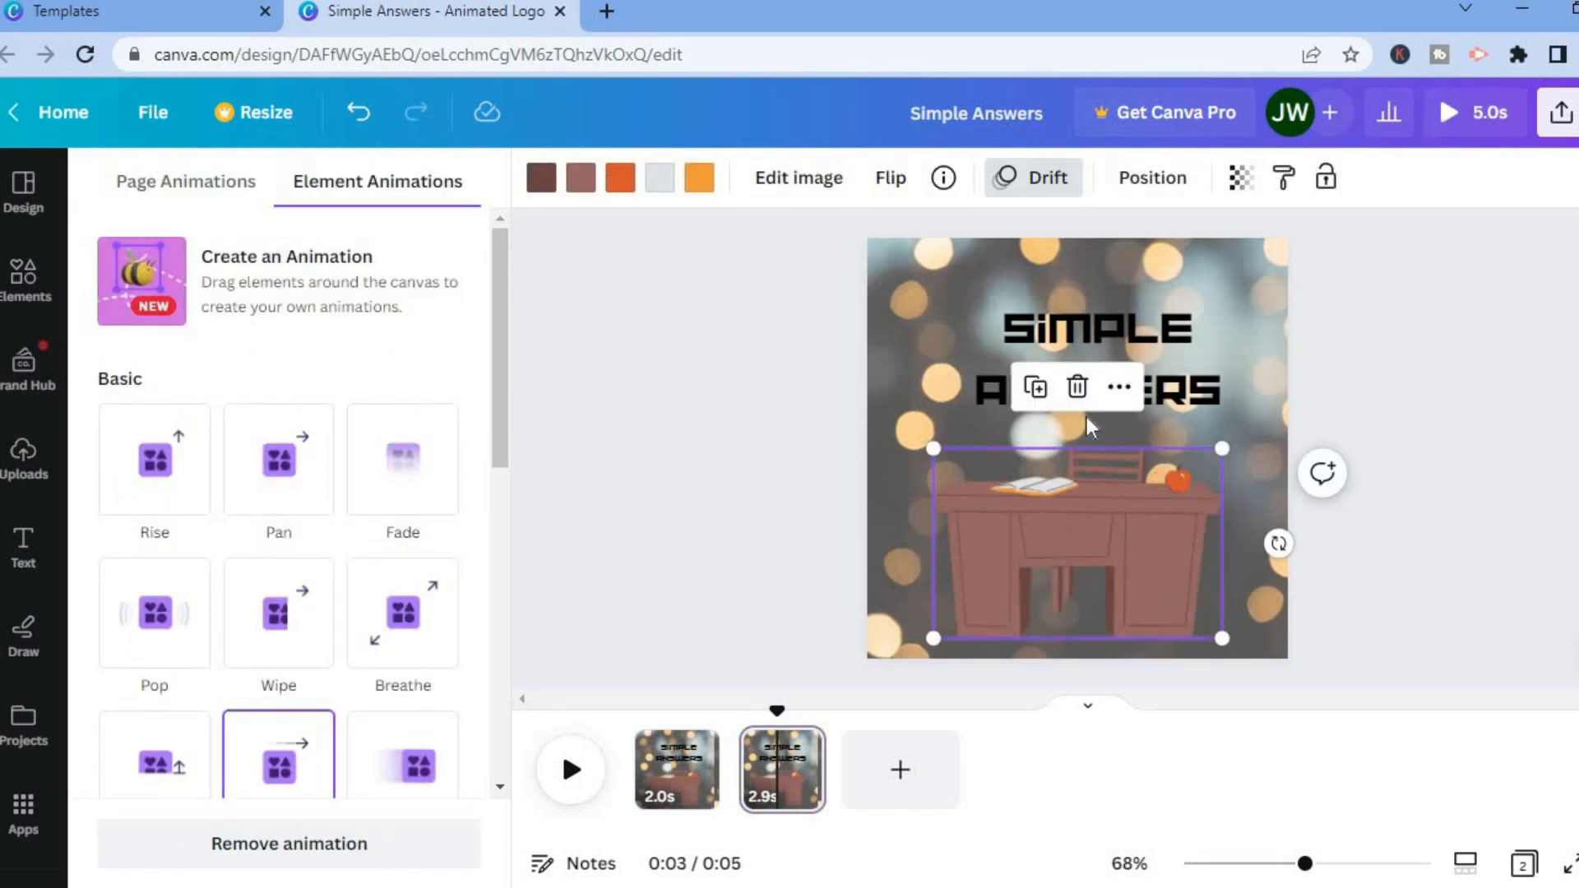
left_click(1078, 390)
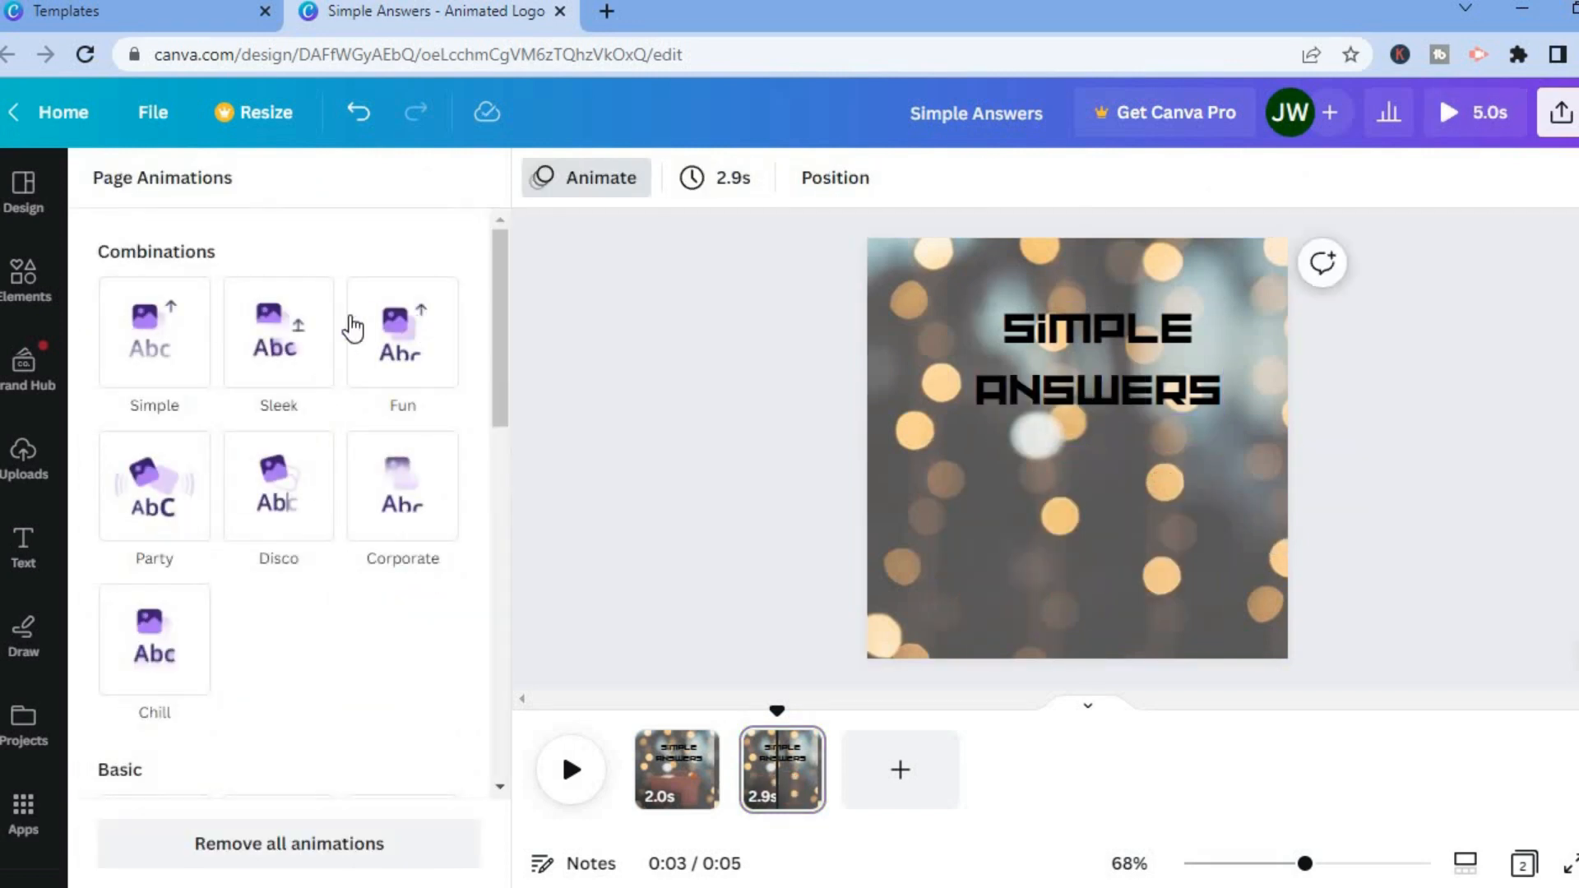
Add the teacher-behind-desk graphic from the "teachers desk" results to the second page, enlarge it to about 307 × 355, and place it at the page's lower edge
left_click(31, 287)
left_click(30, 287)
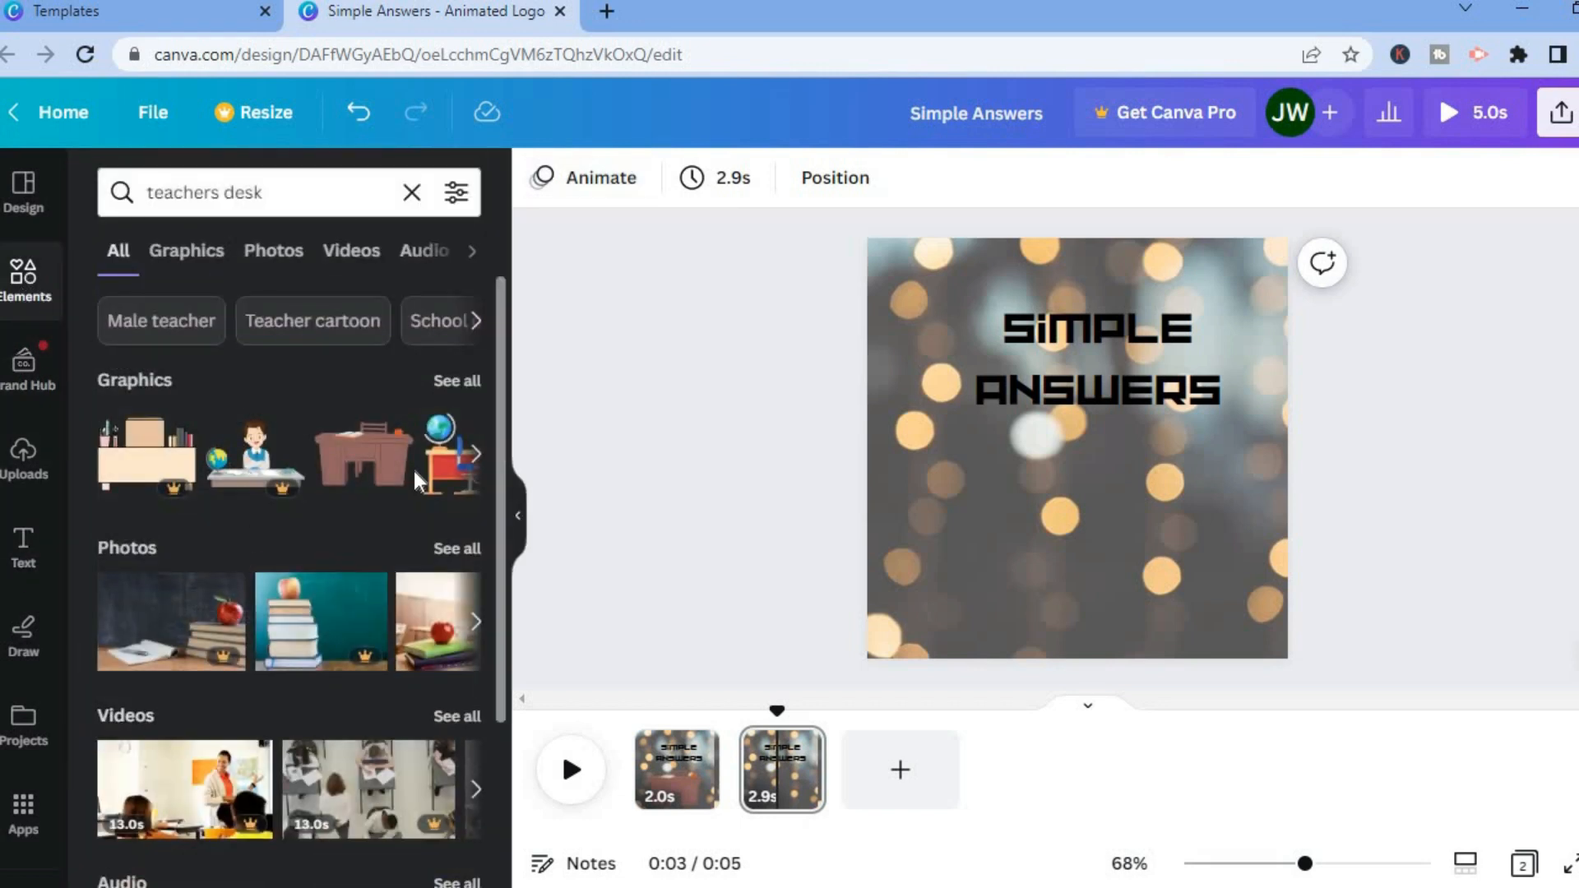
left_click(475, 457)
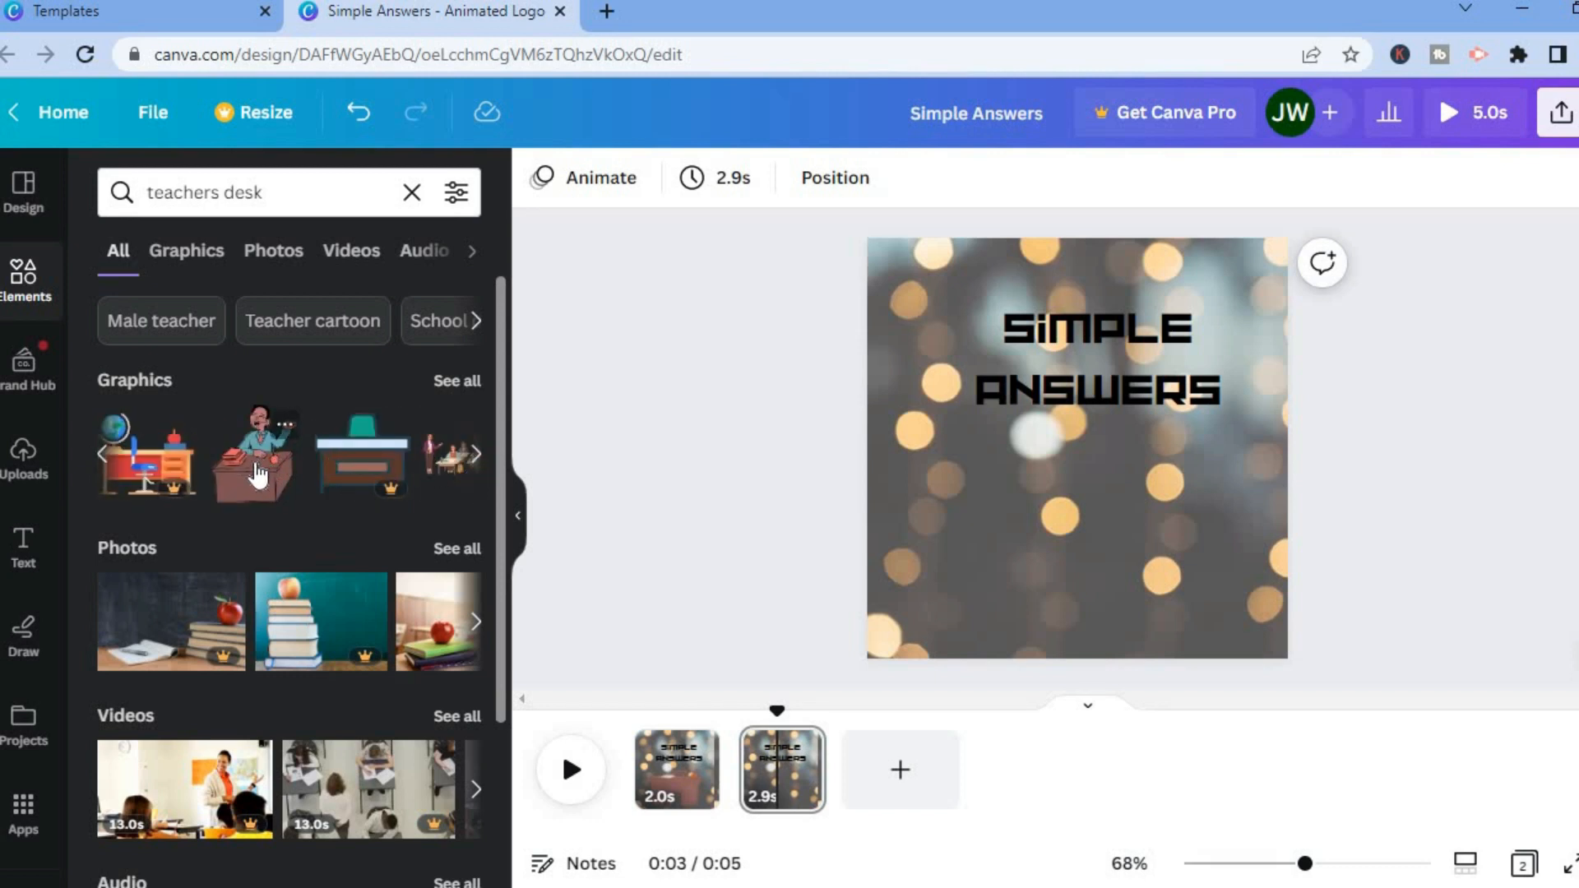
left_click_drag(249, 477, 1065, 514)
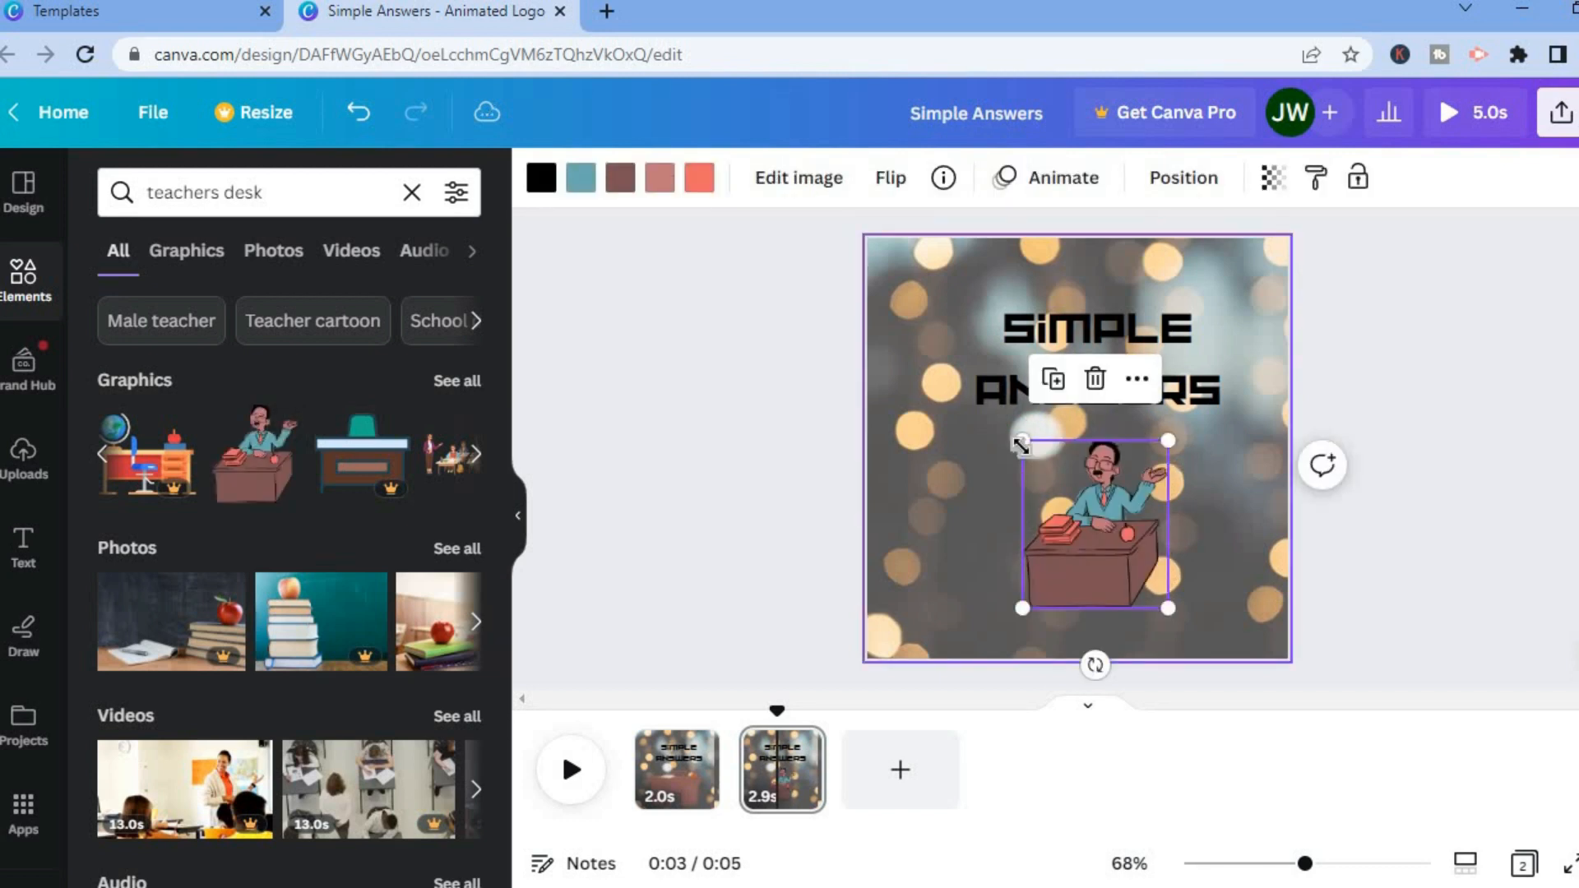
left_click_drag(1022, 440, 940, 344)
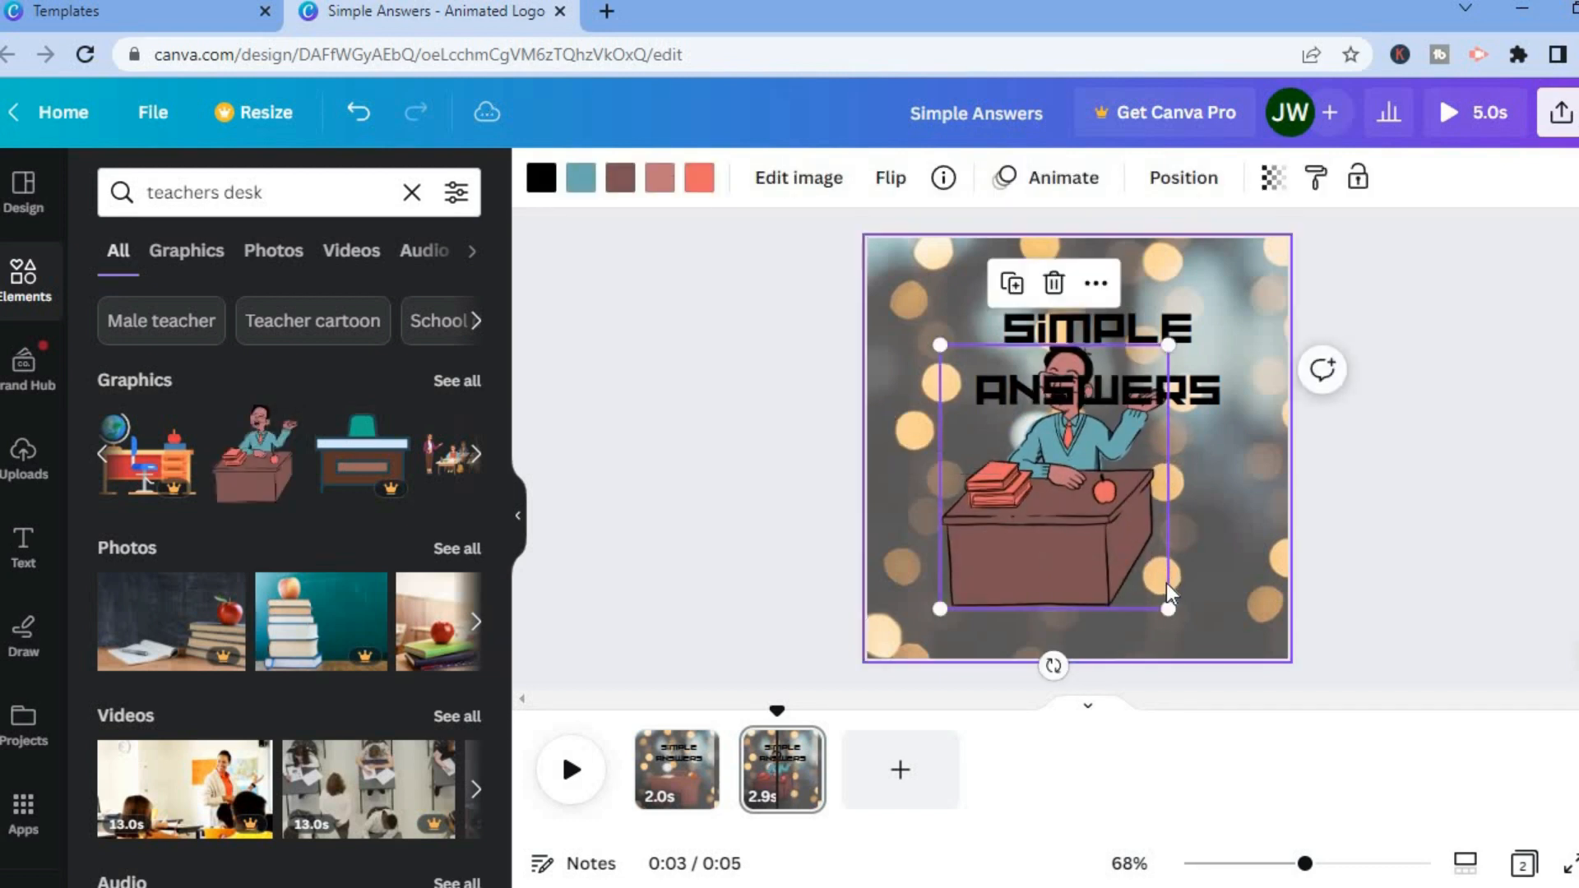
left_click_drag(1168, 601, 1195, 644)
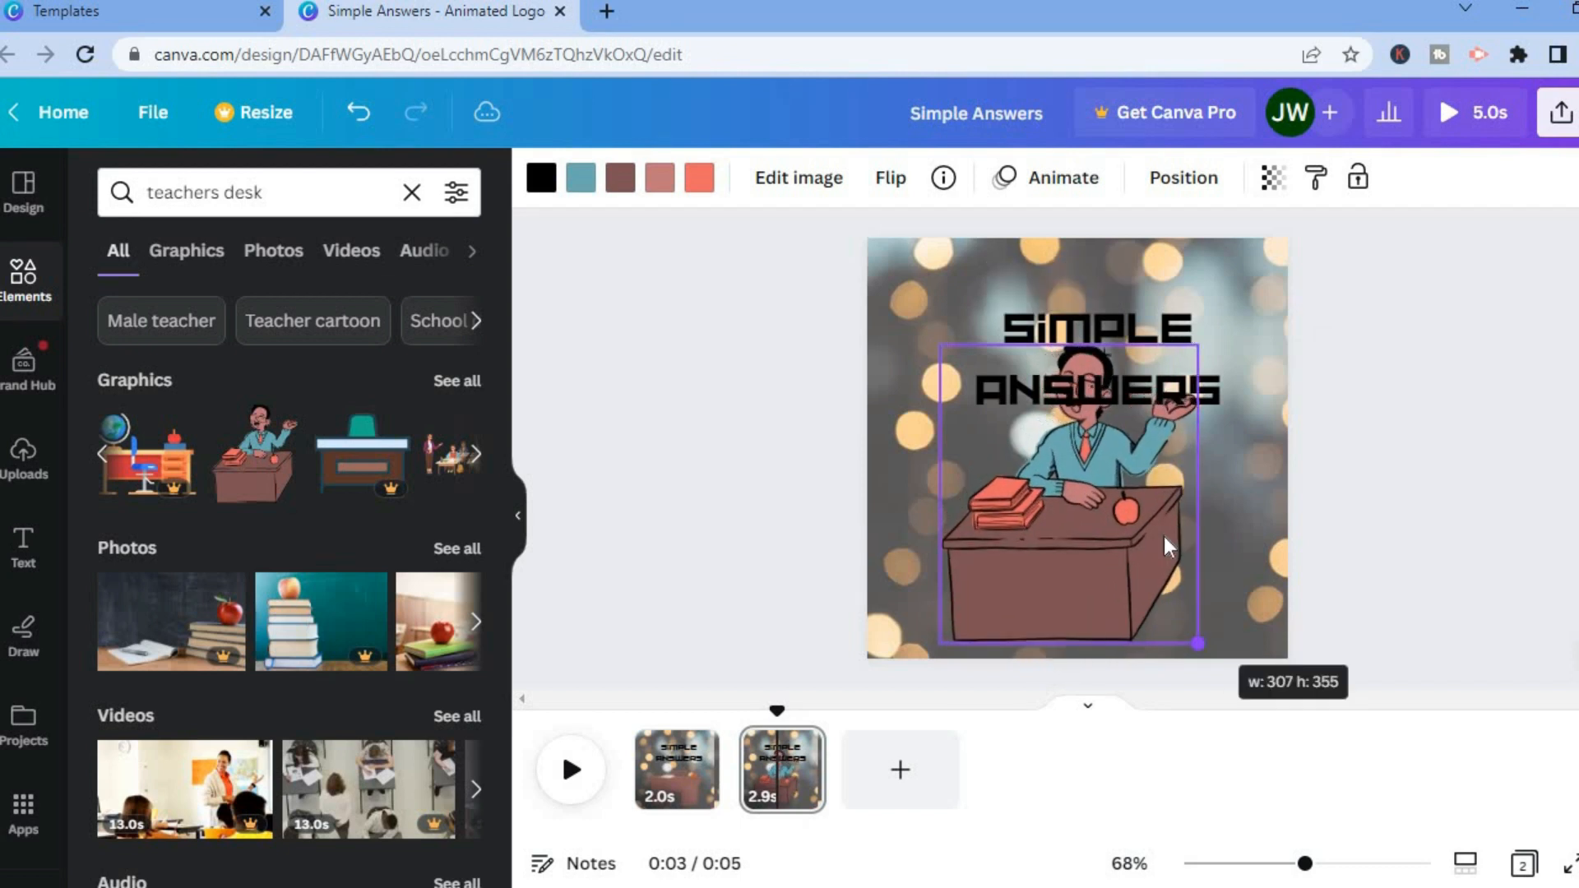
left_click_drag(1148, 506, 1156, 527)
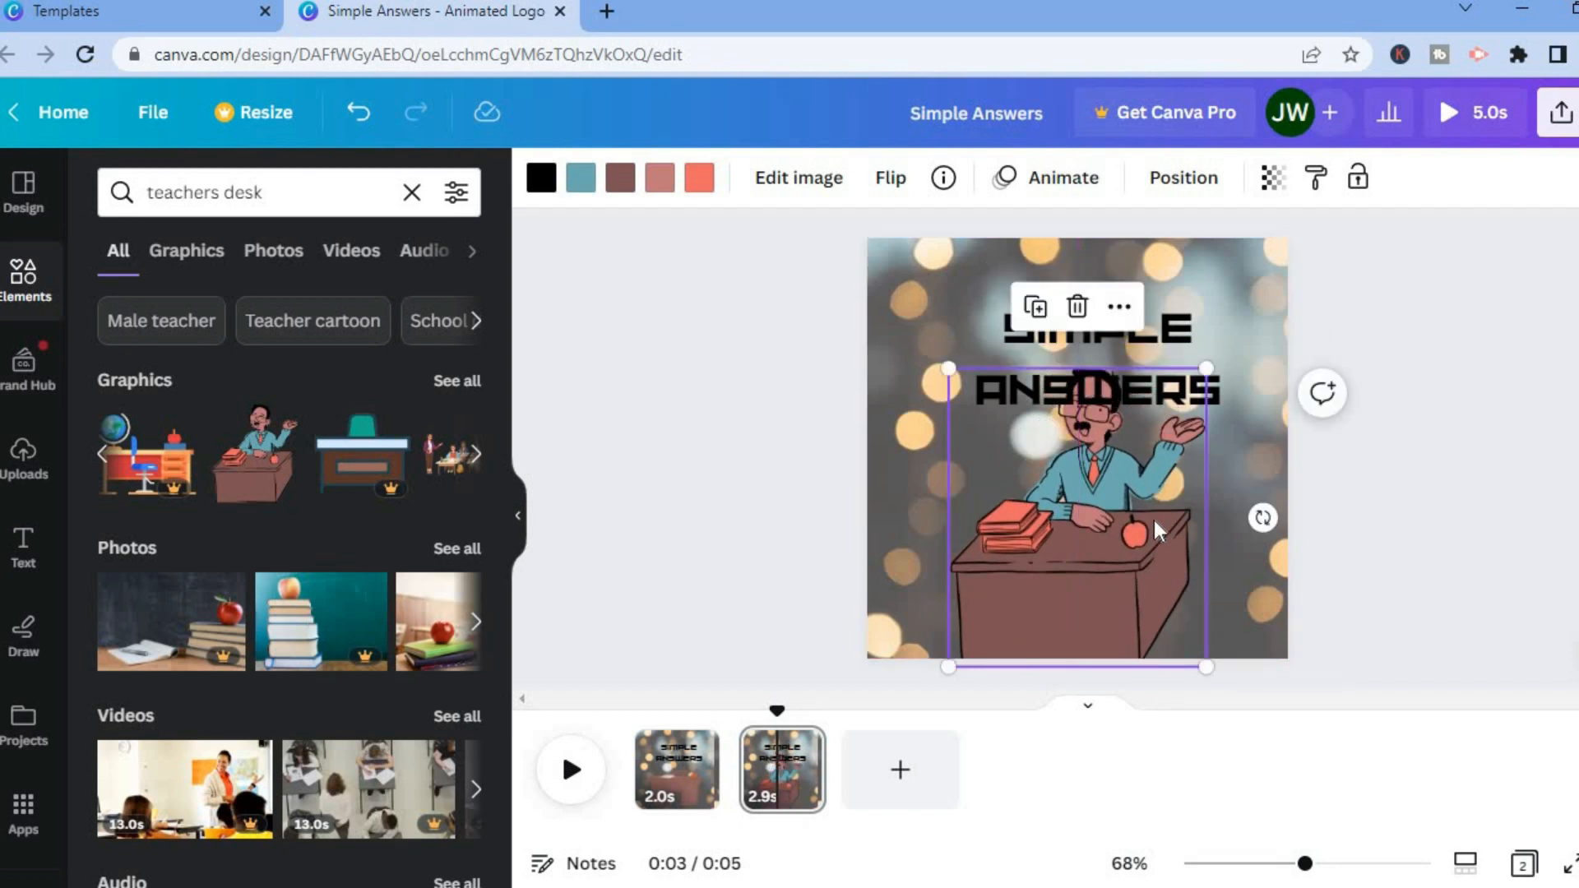
Move the second page's heading up above the teacher and replace its text with "TEST DAY"
left_click_drag(1162, 322, 1147, 282)
double_click(1171, 314)
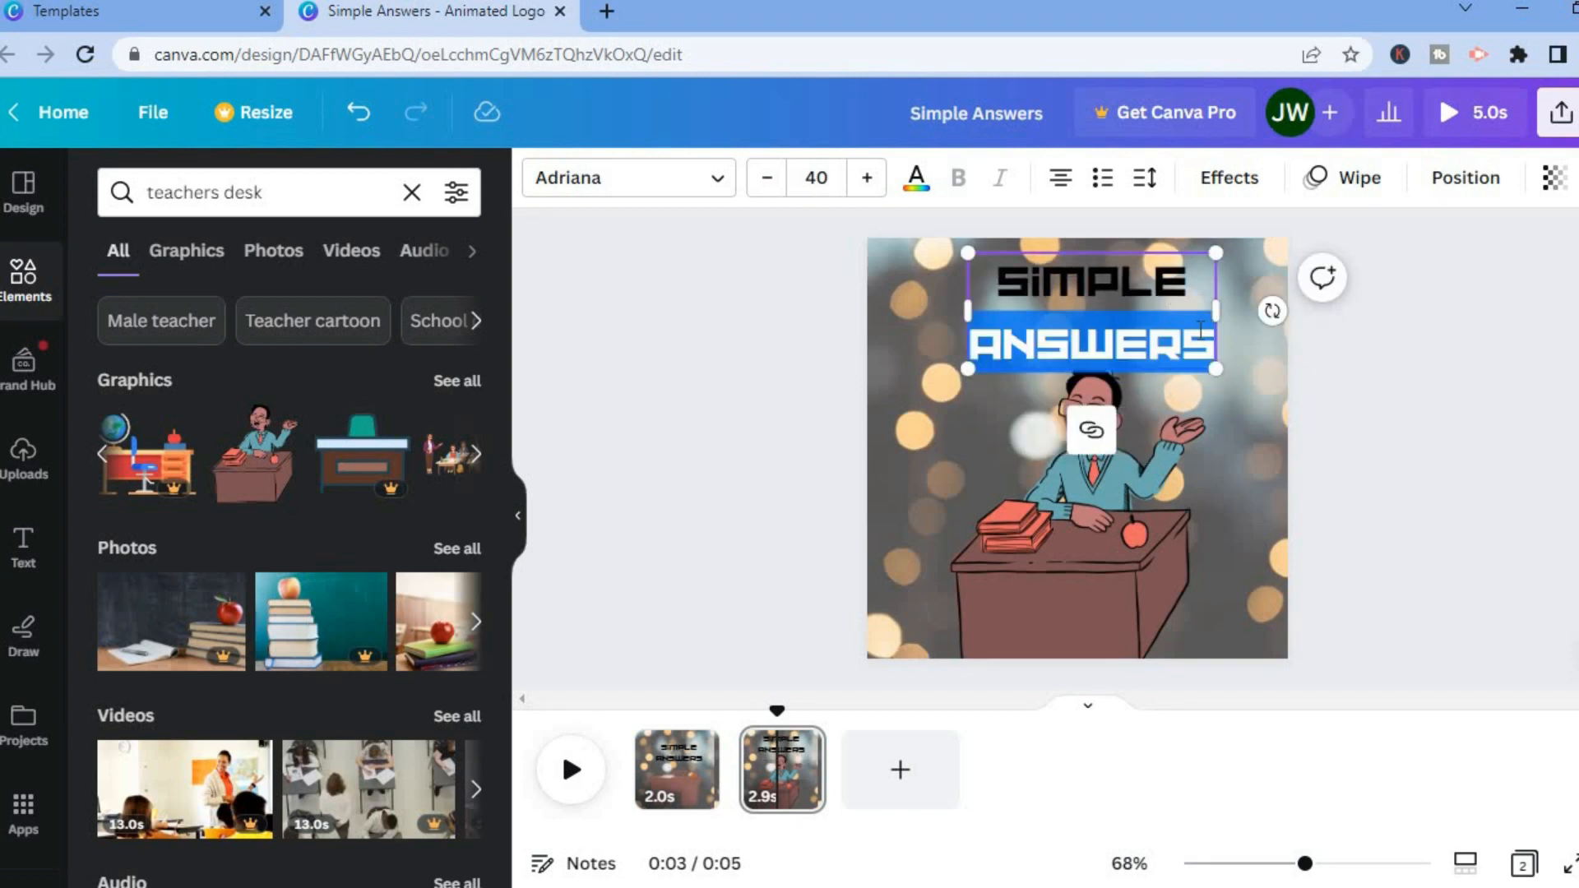
left_click(1142, 365)
left_click_drag(1079, 288, 1001, 277)
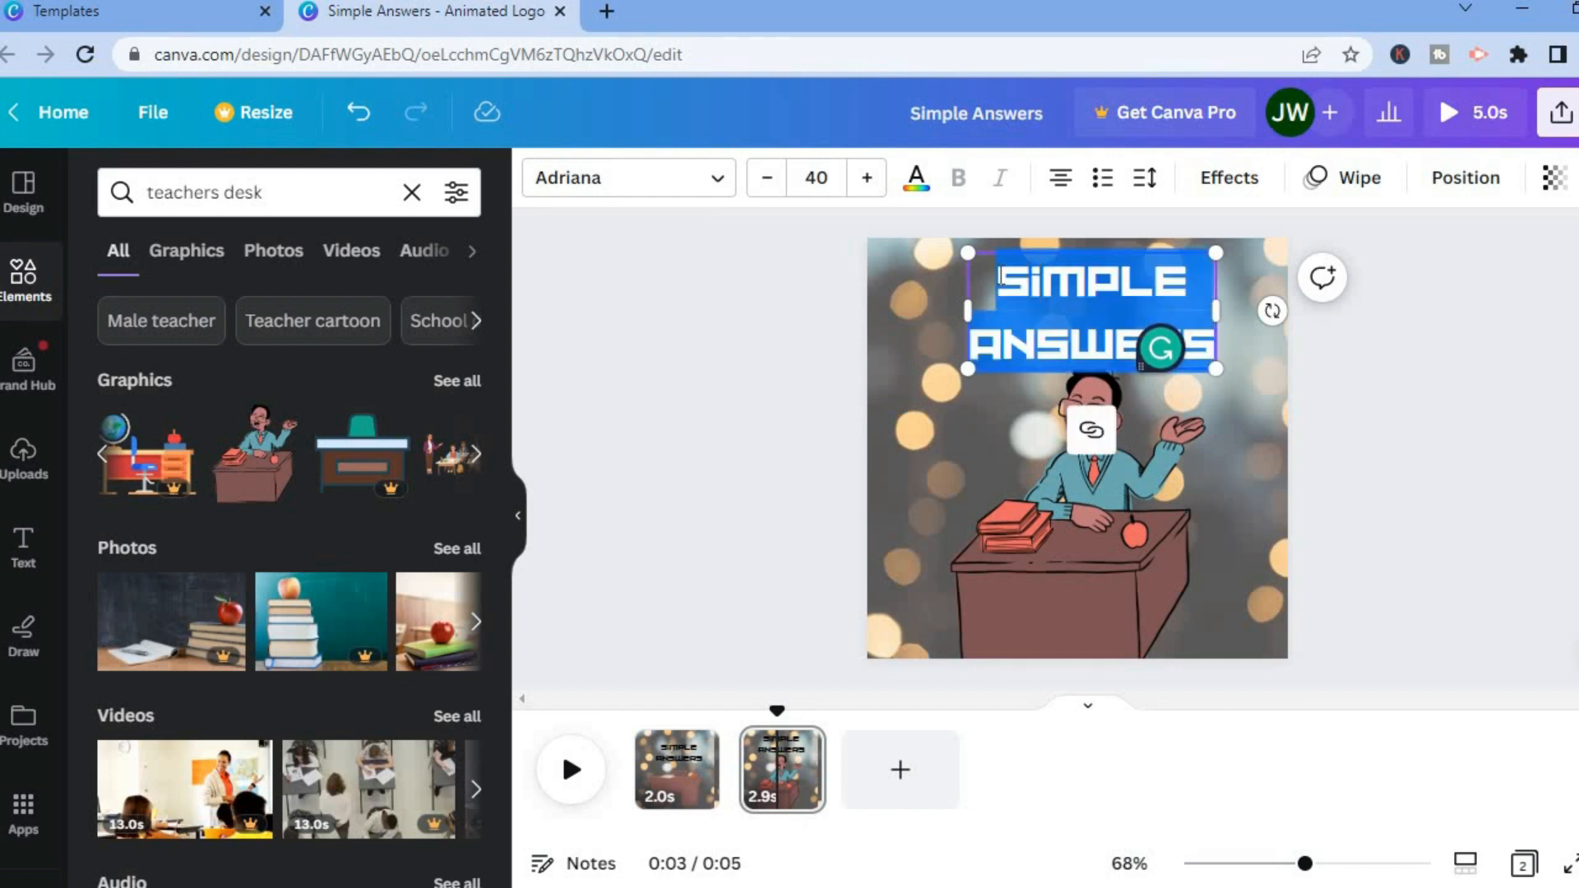
type("TEST")
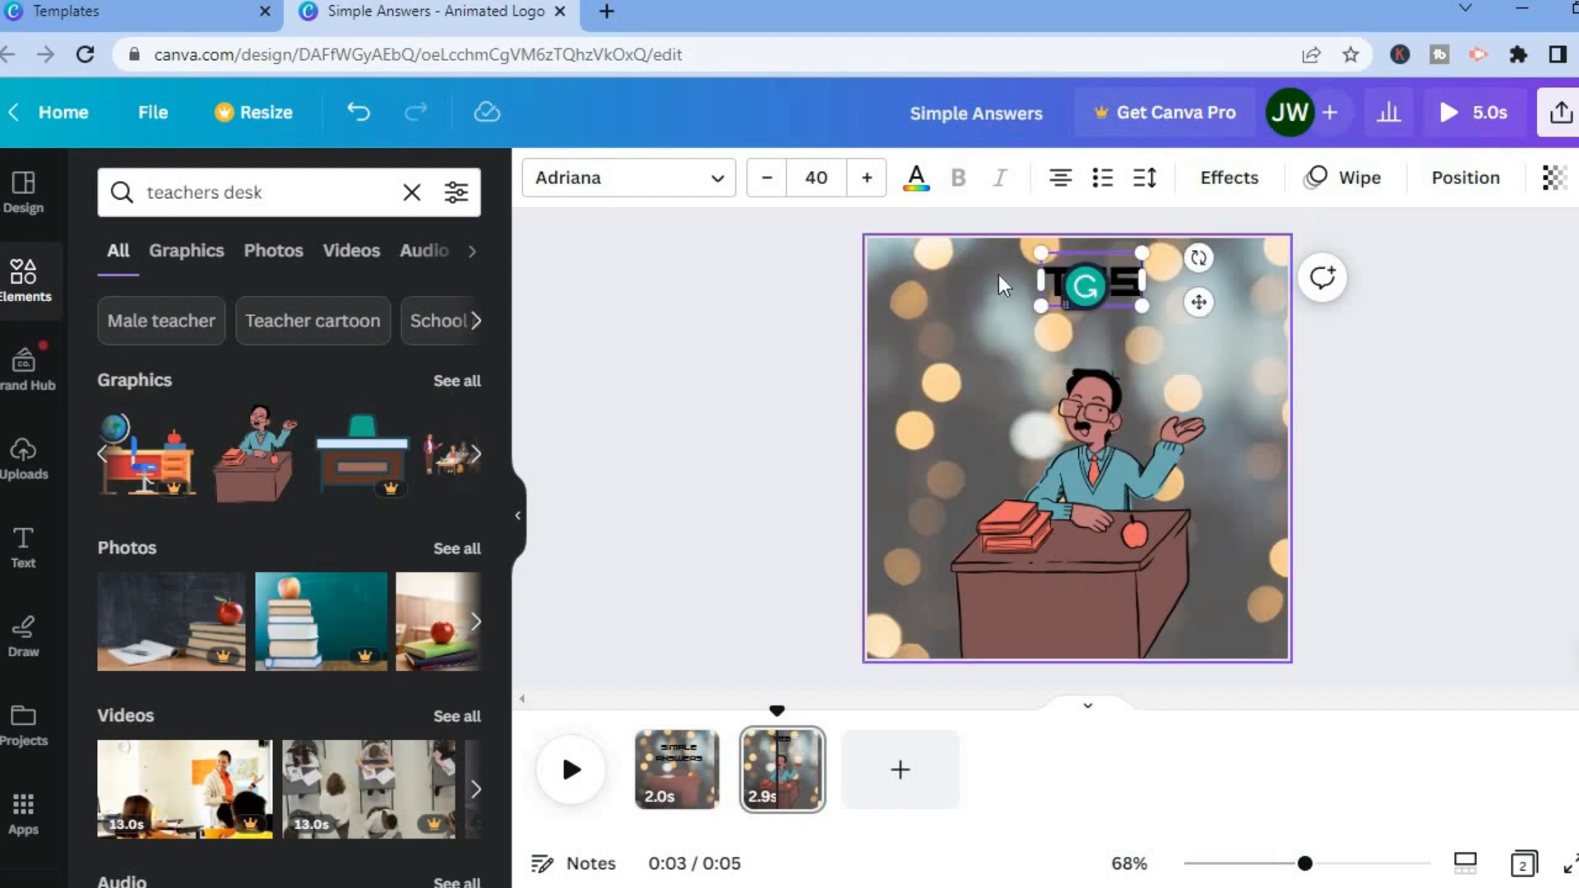
type(" D")
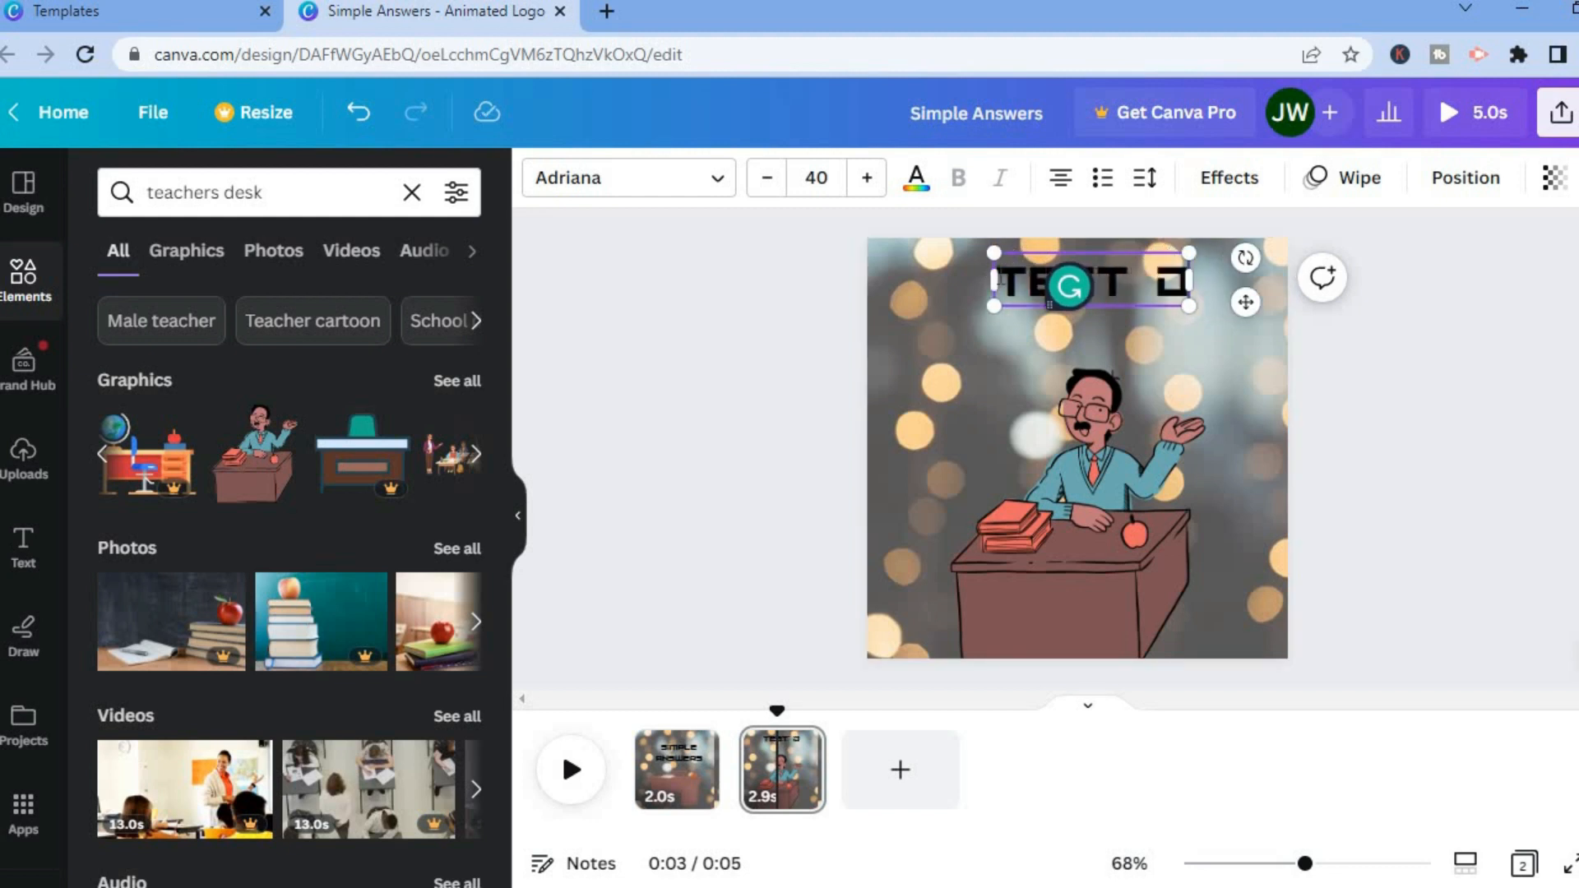
type("AY")
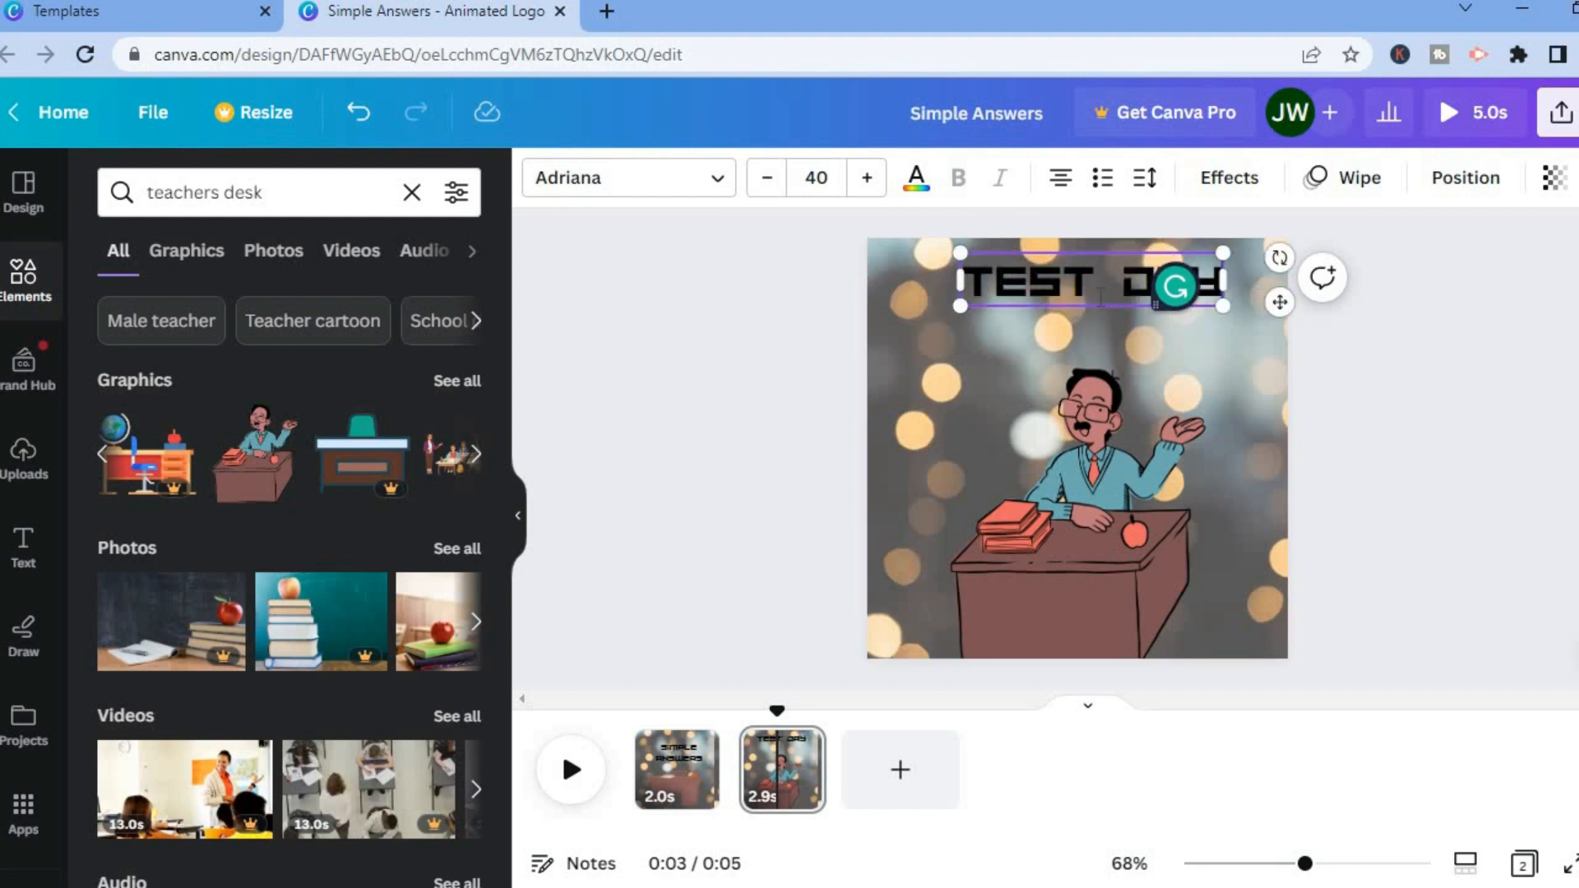
Apply the Baseline element animation to the teacher graphic on the second page
left_click(1117, 476)
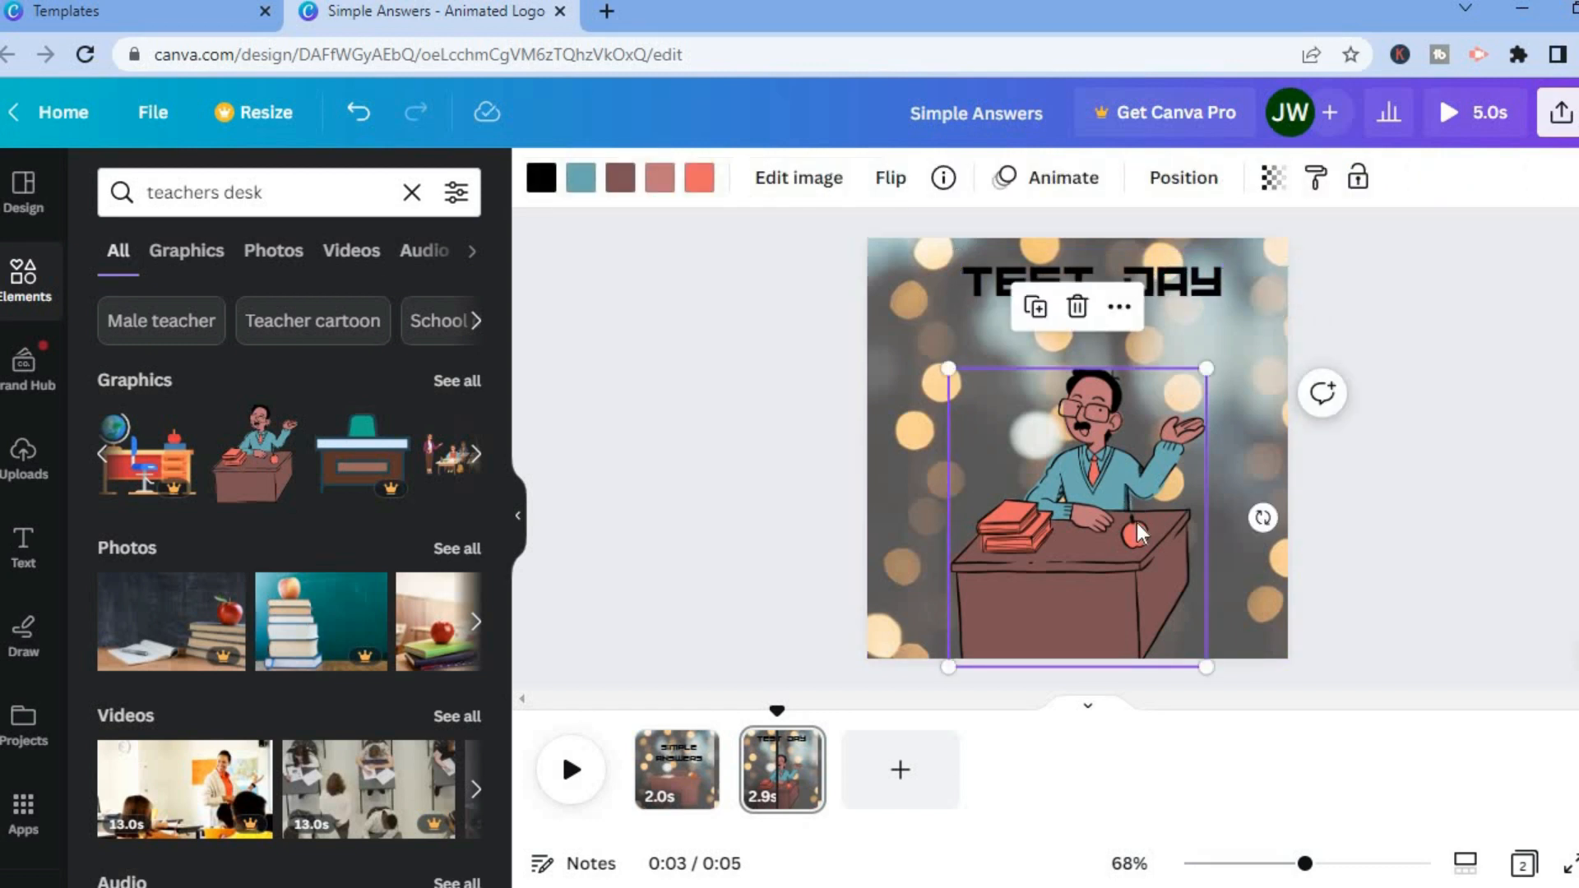
left_click(1054, 181)
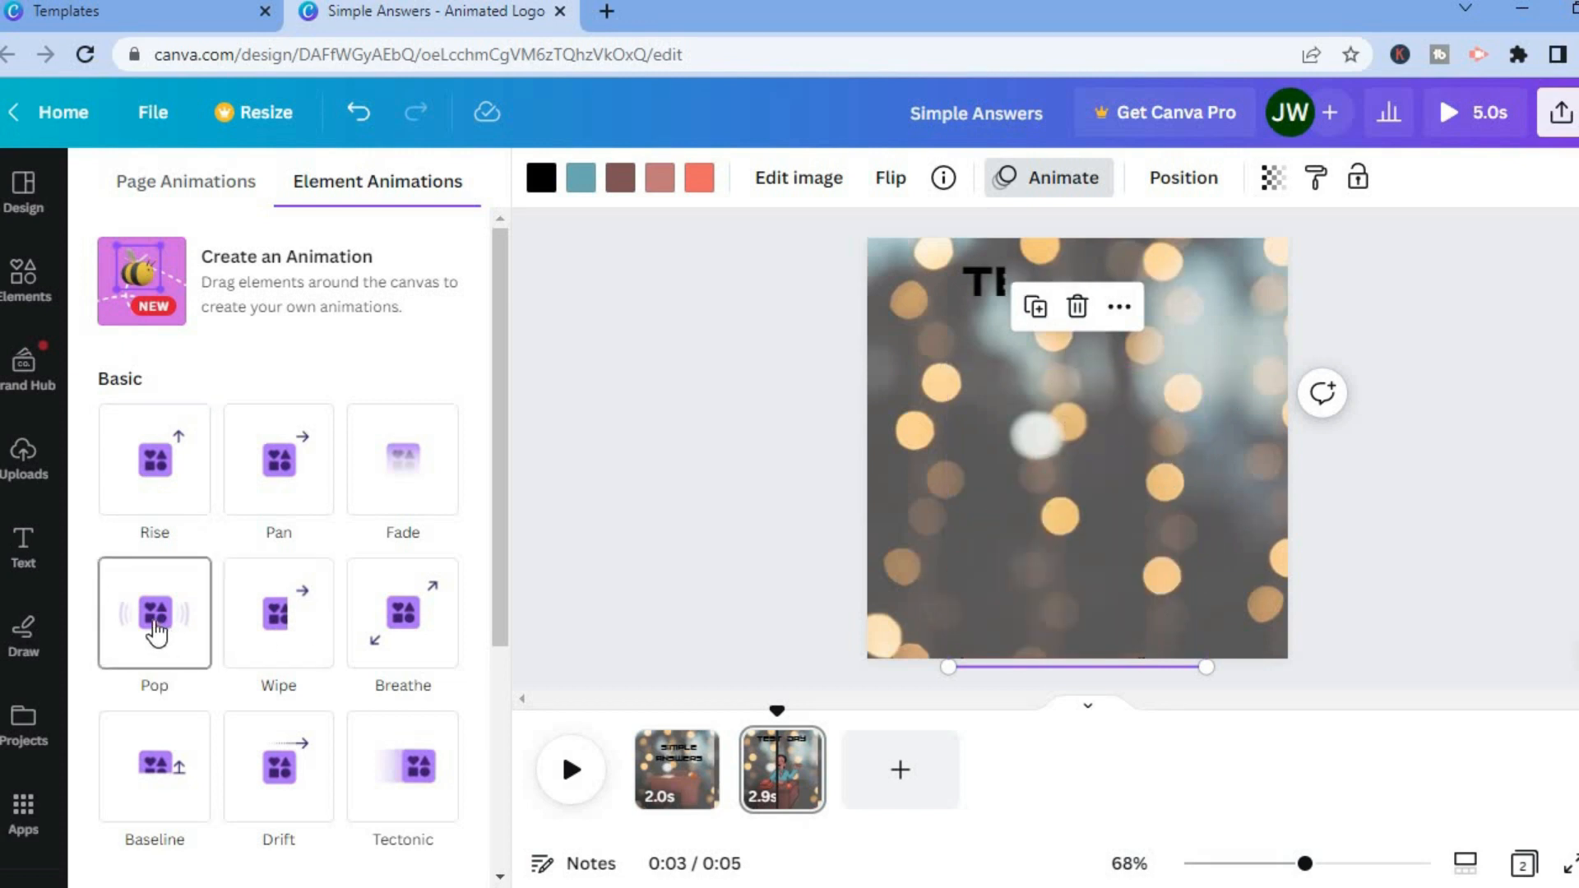
left_click(148, 814)
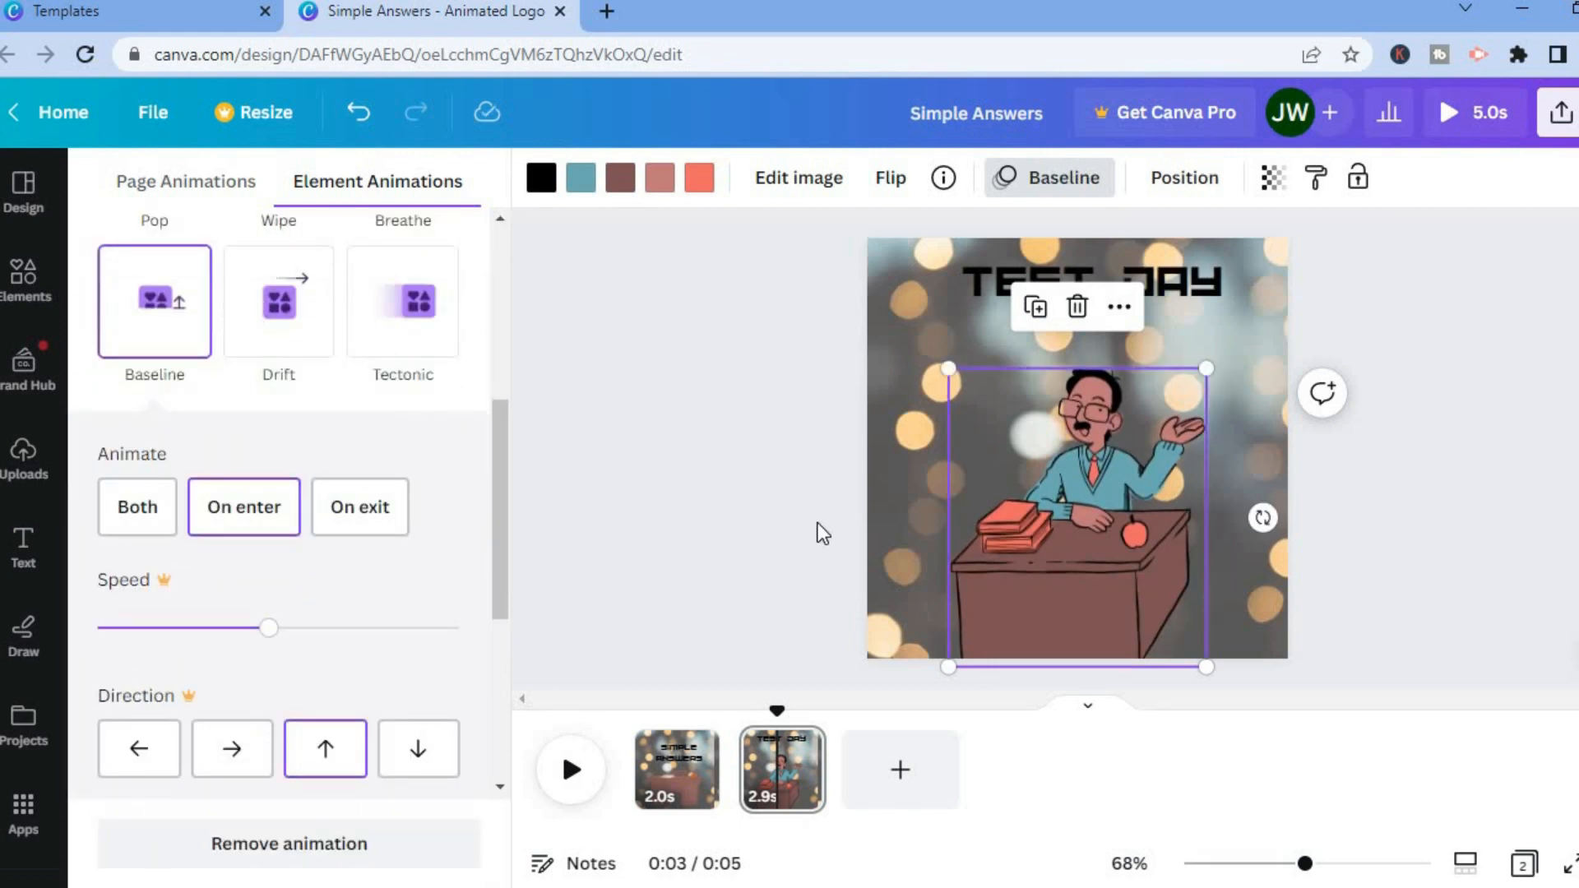
Detach the bokeh lights photo from the second page's background and delete it
left_click(1261, 366)
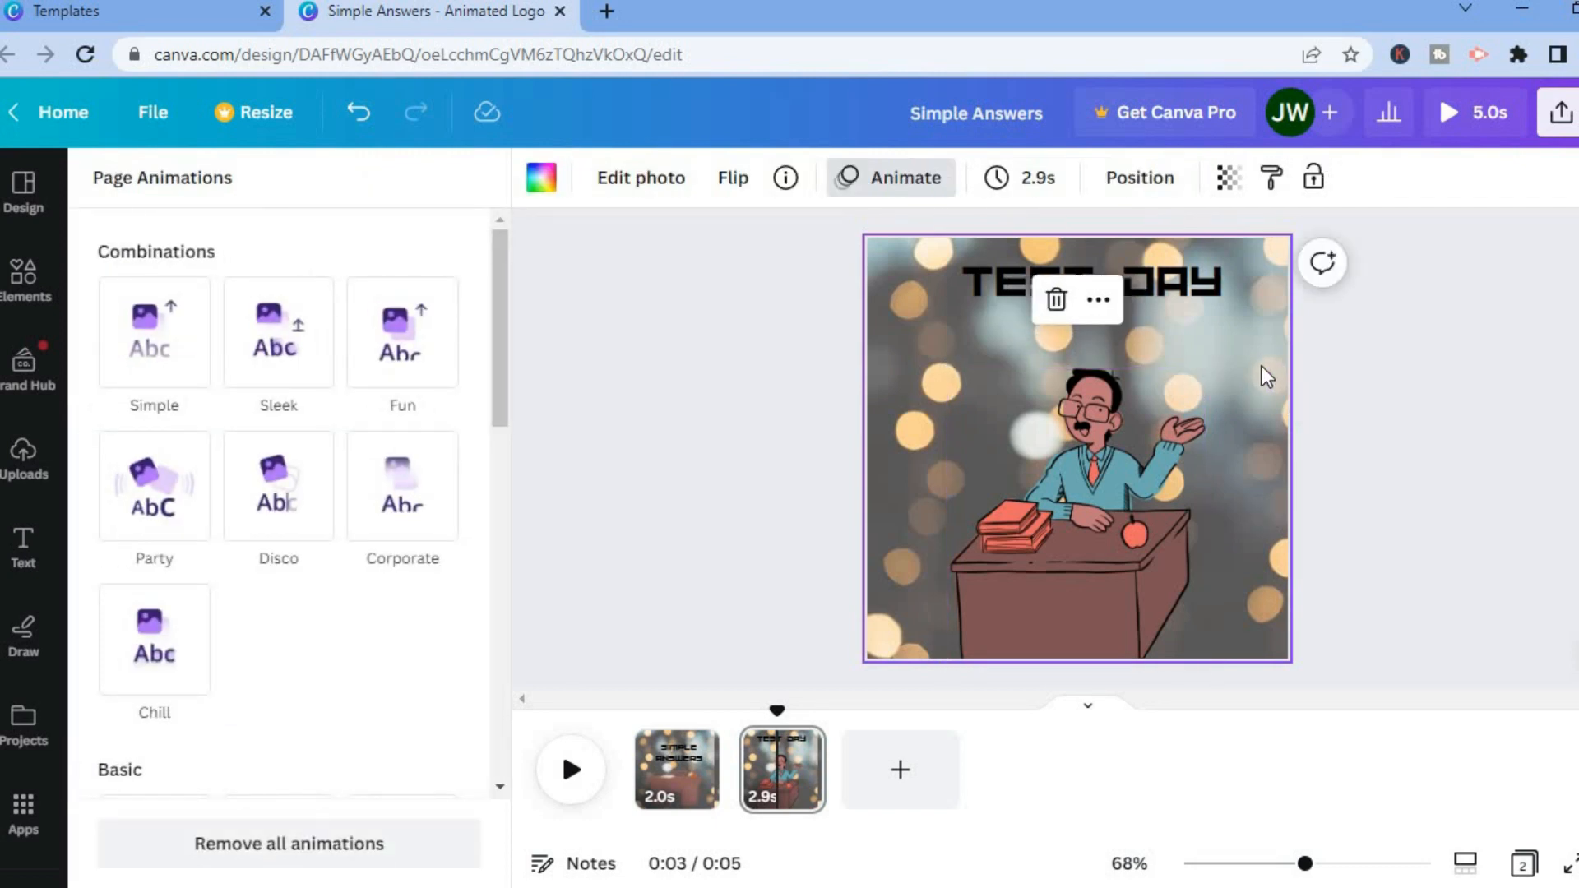
right_click(1256, 372)
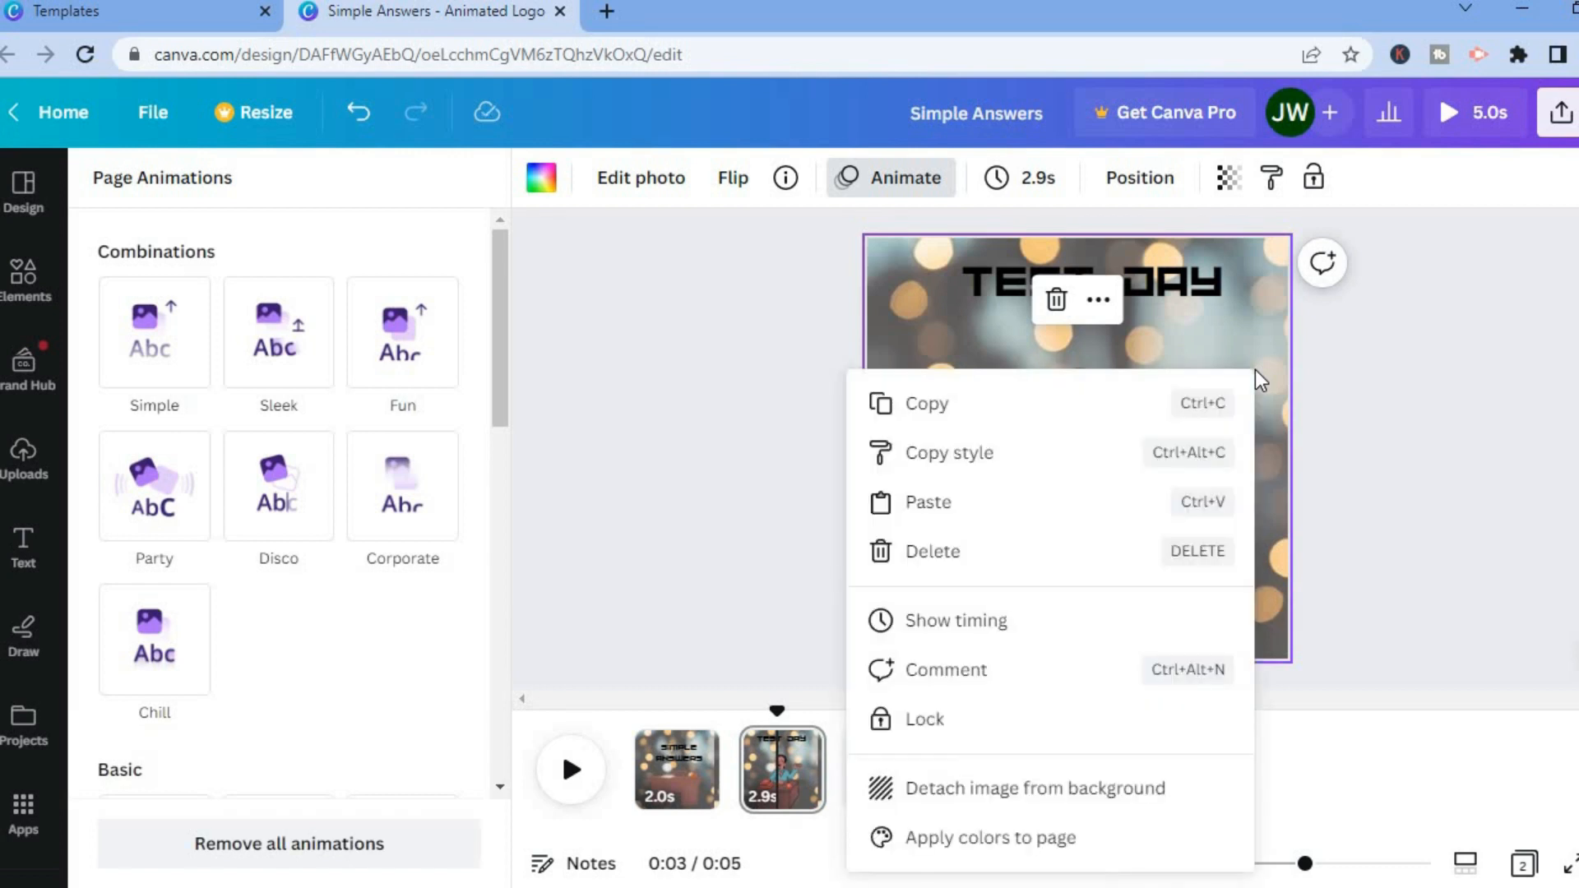
left_click(1038, 788)
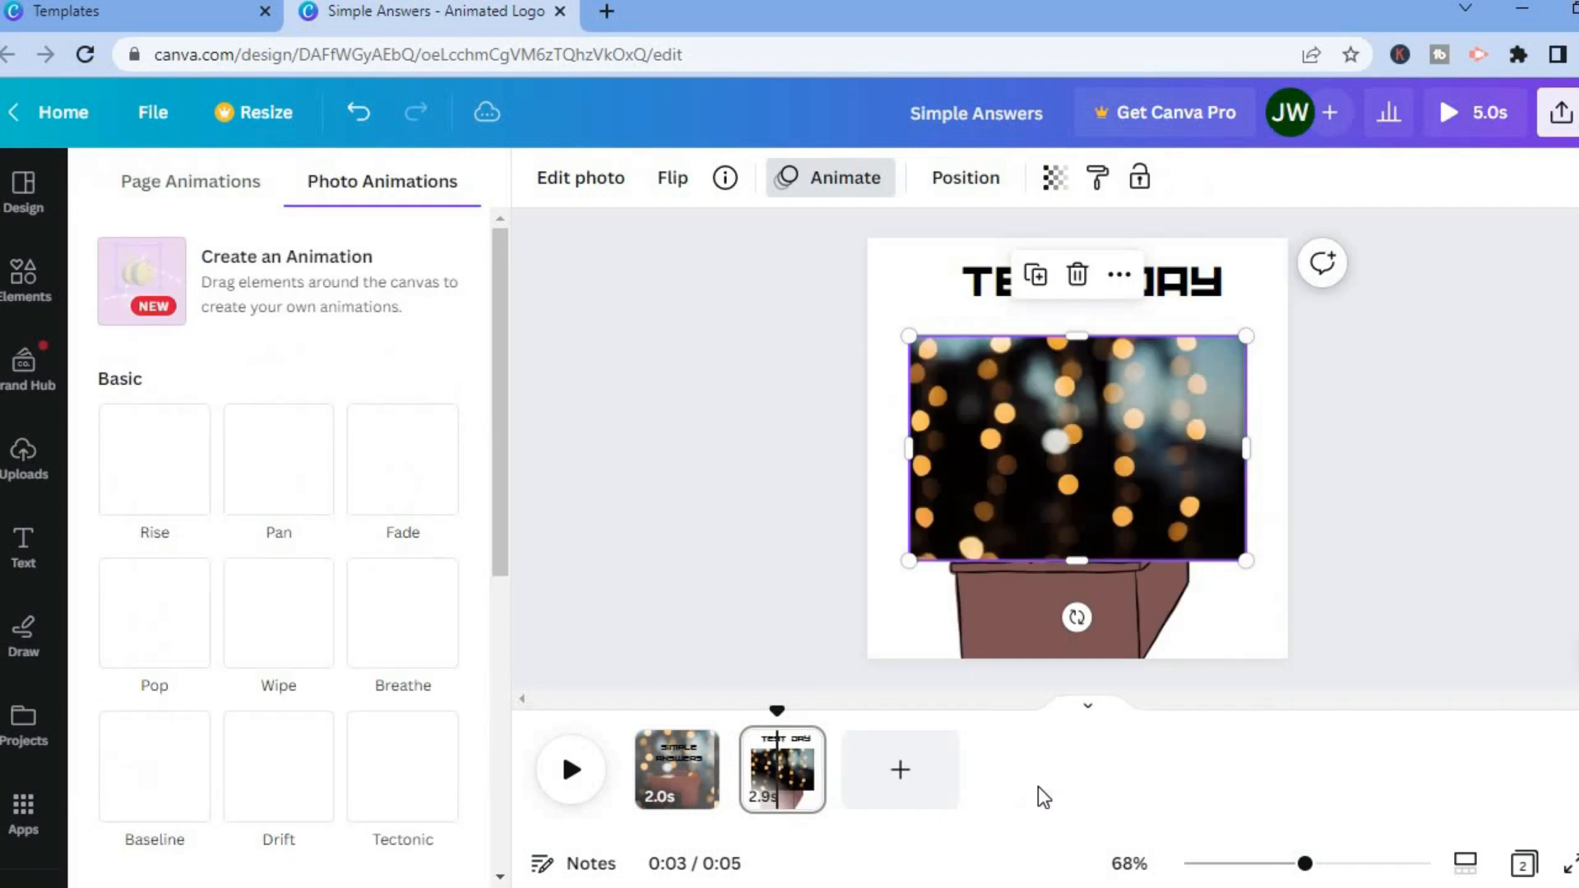
right_click(1044, 456)
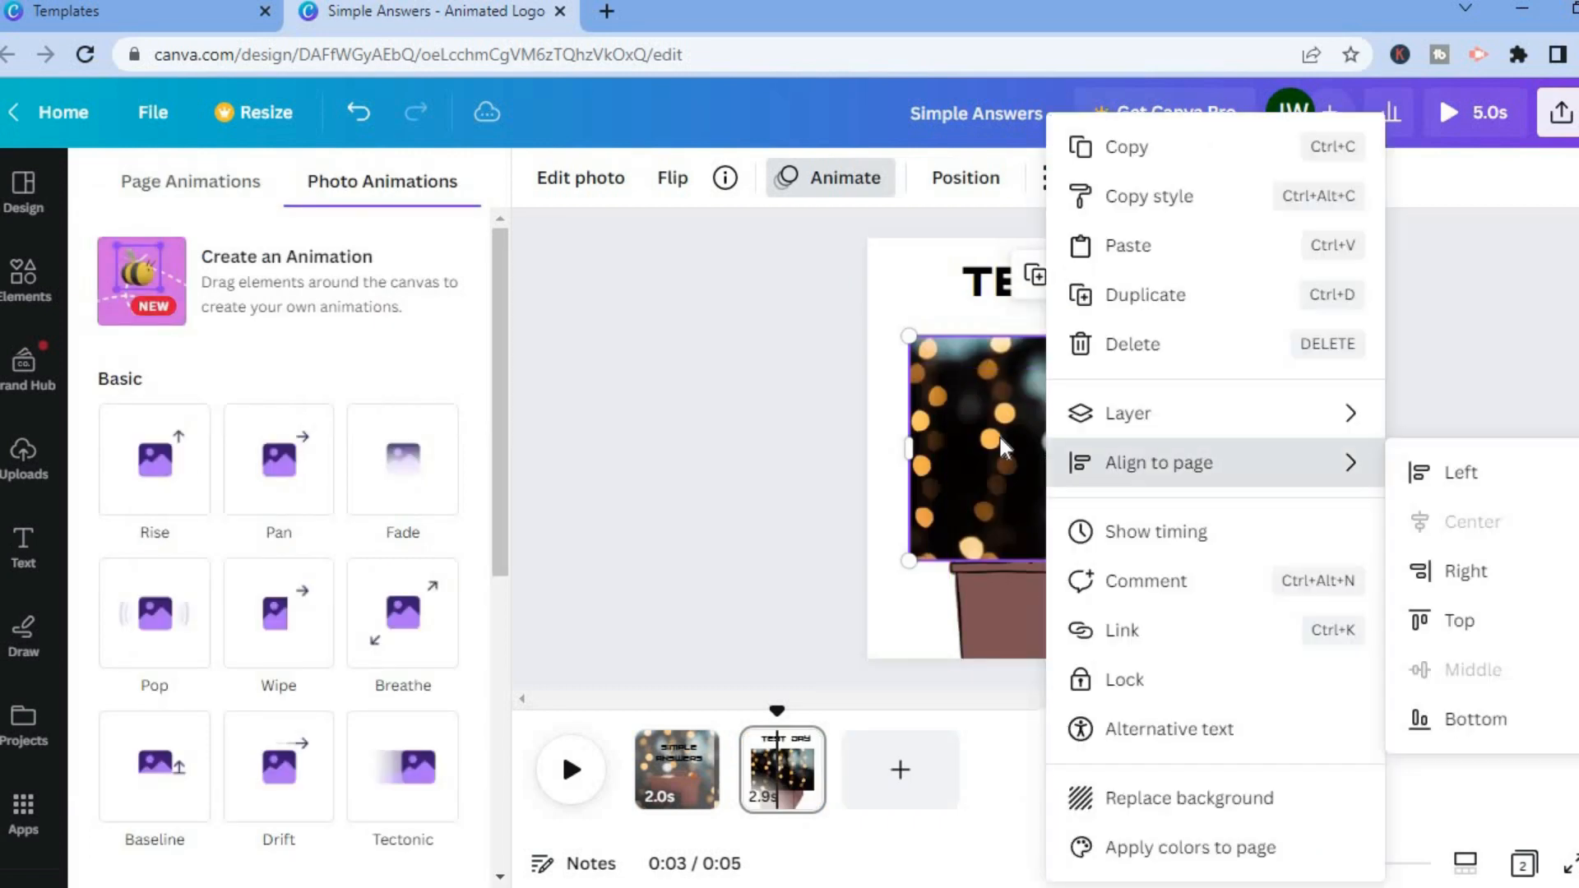
left_click(1000, 438)
left_click(1075, 276)
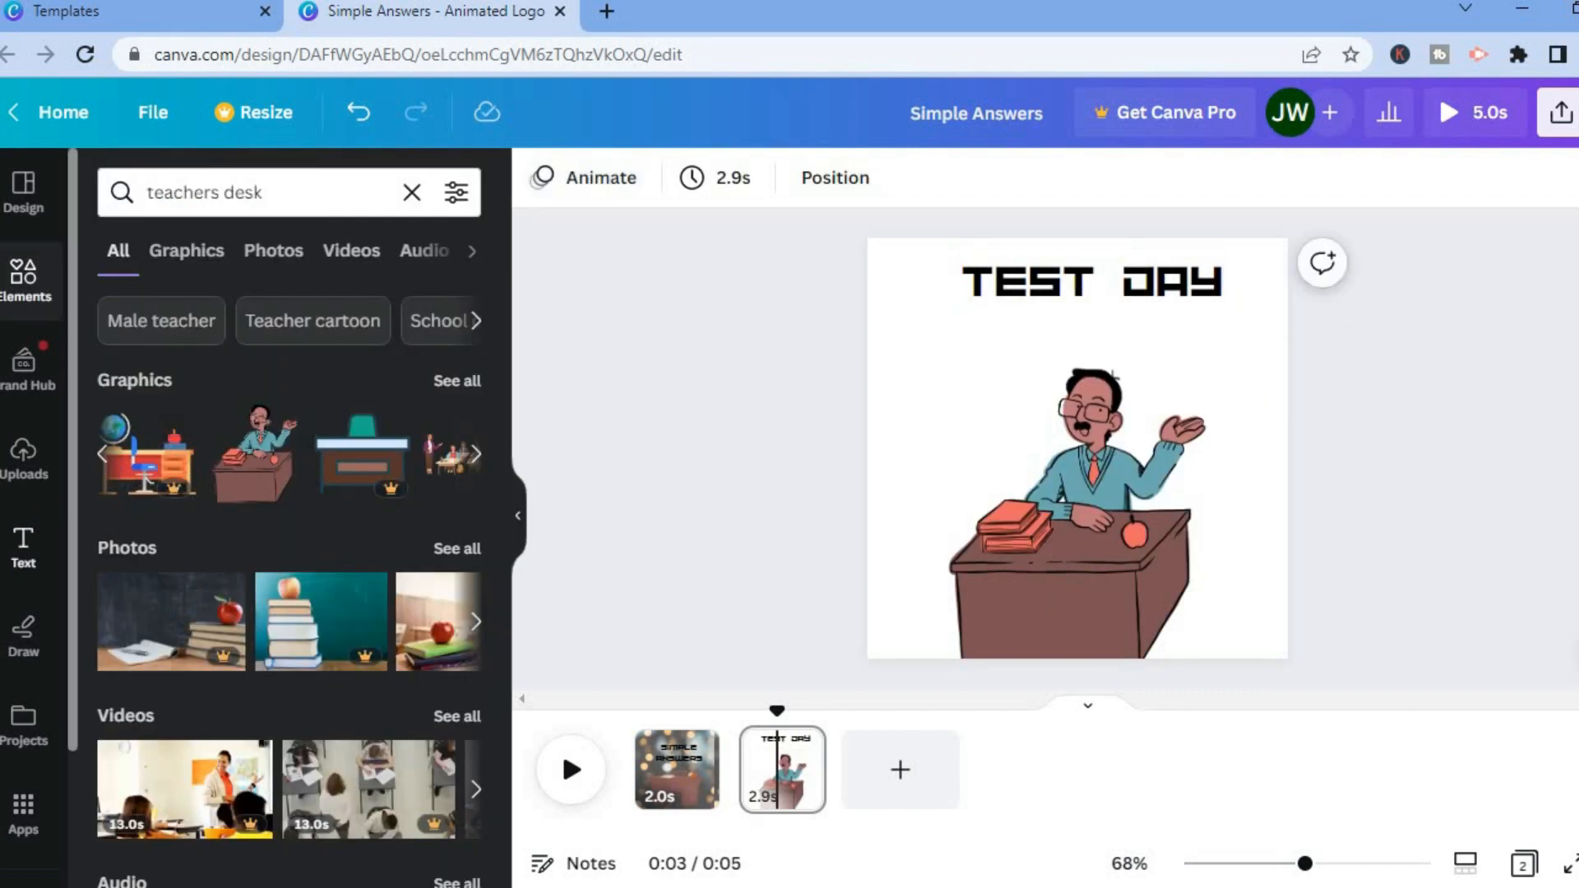
Set the second page's background to the grey-to-white gradient image from the recently used backgrounds
left_click_drag(71, 655, 71, 842)
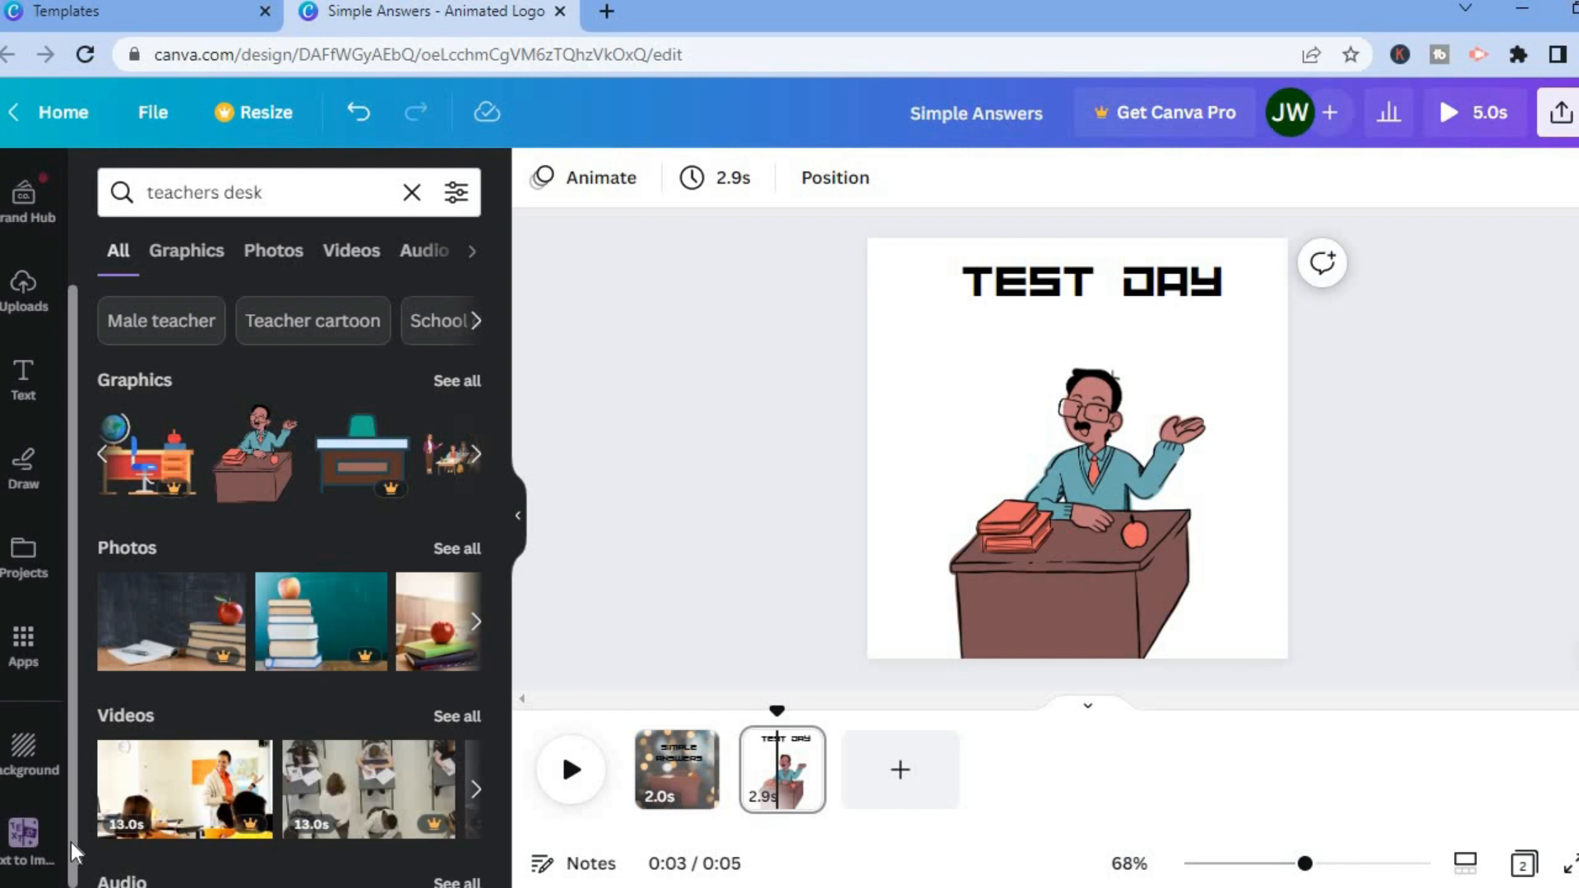
left_click(43, 785)
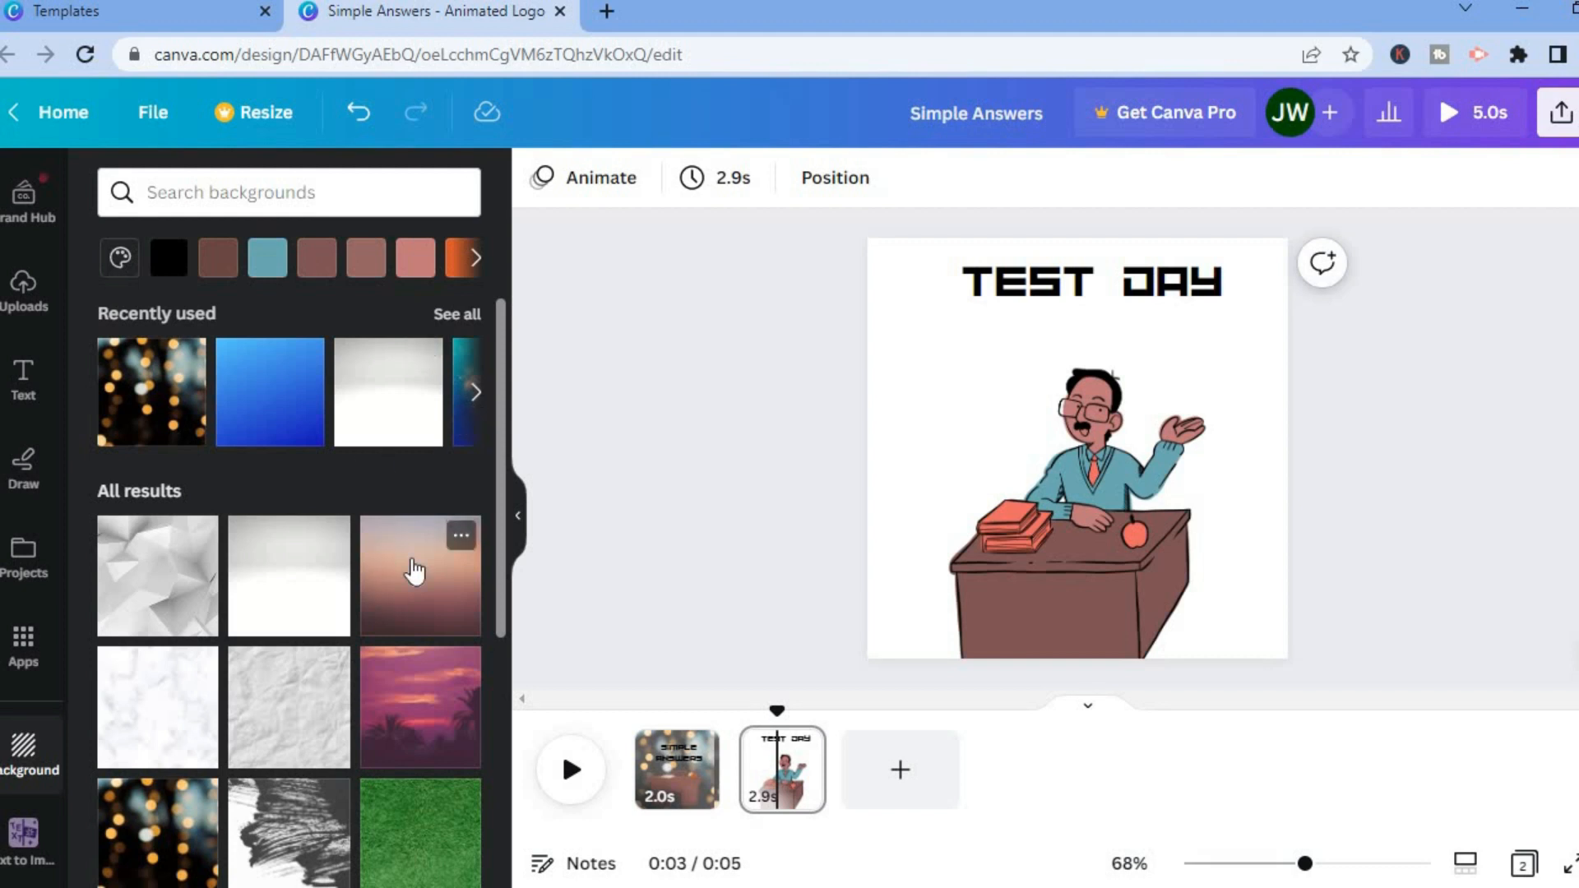
left_click(365, 406)
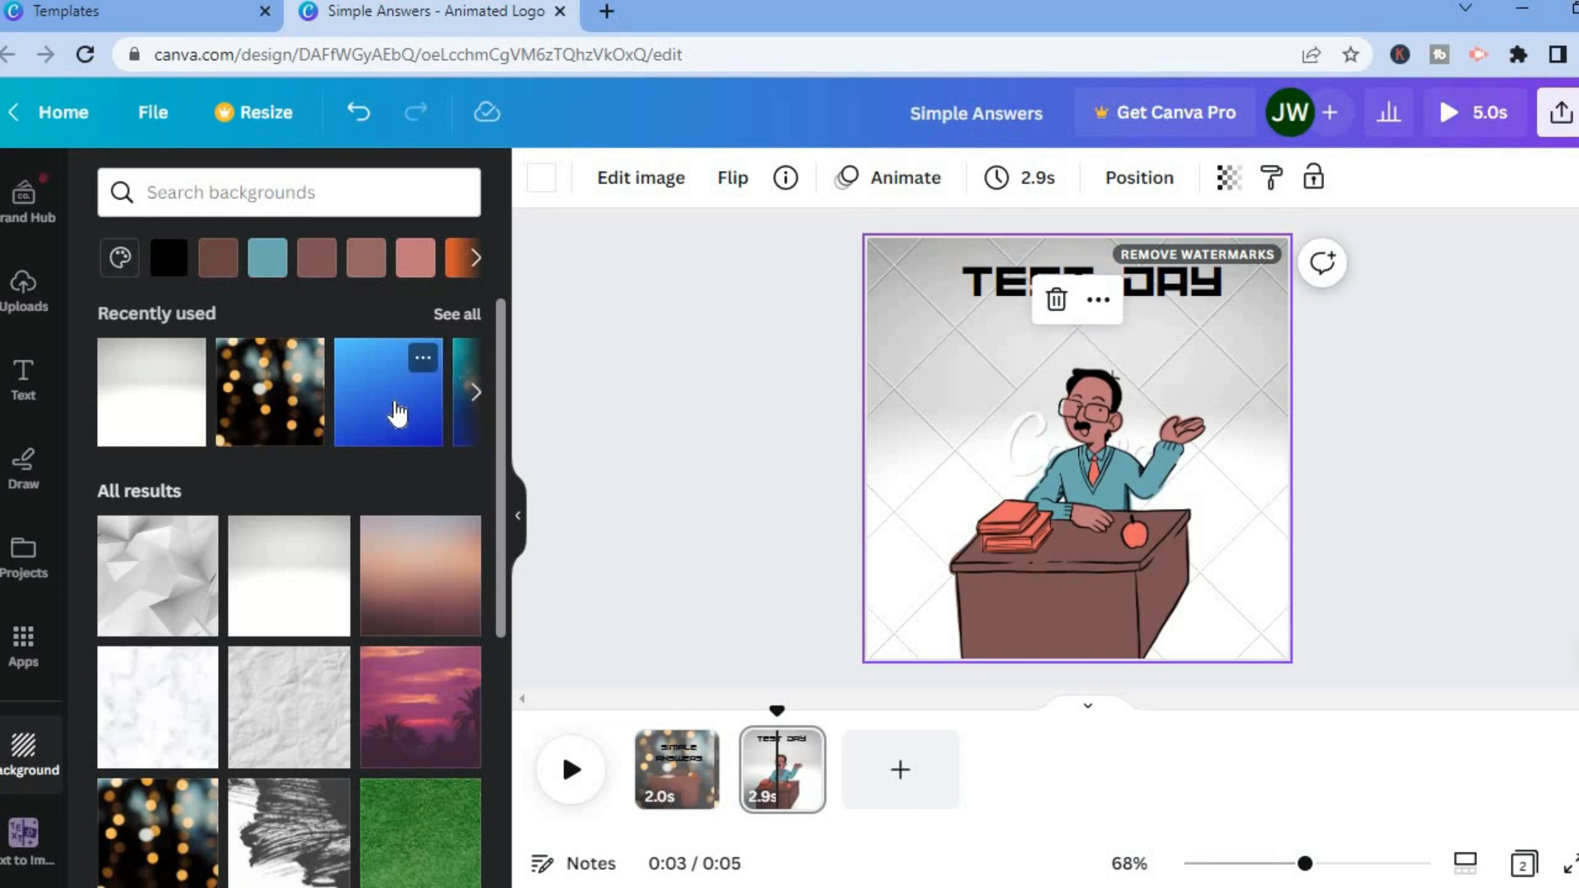
Set the second page's background to the recently used blue gradient image and preview the whole animation from the start
left_click(397, 414)
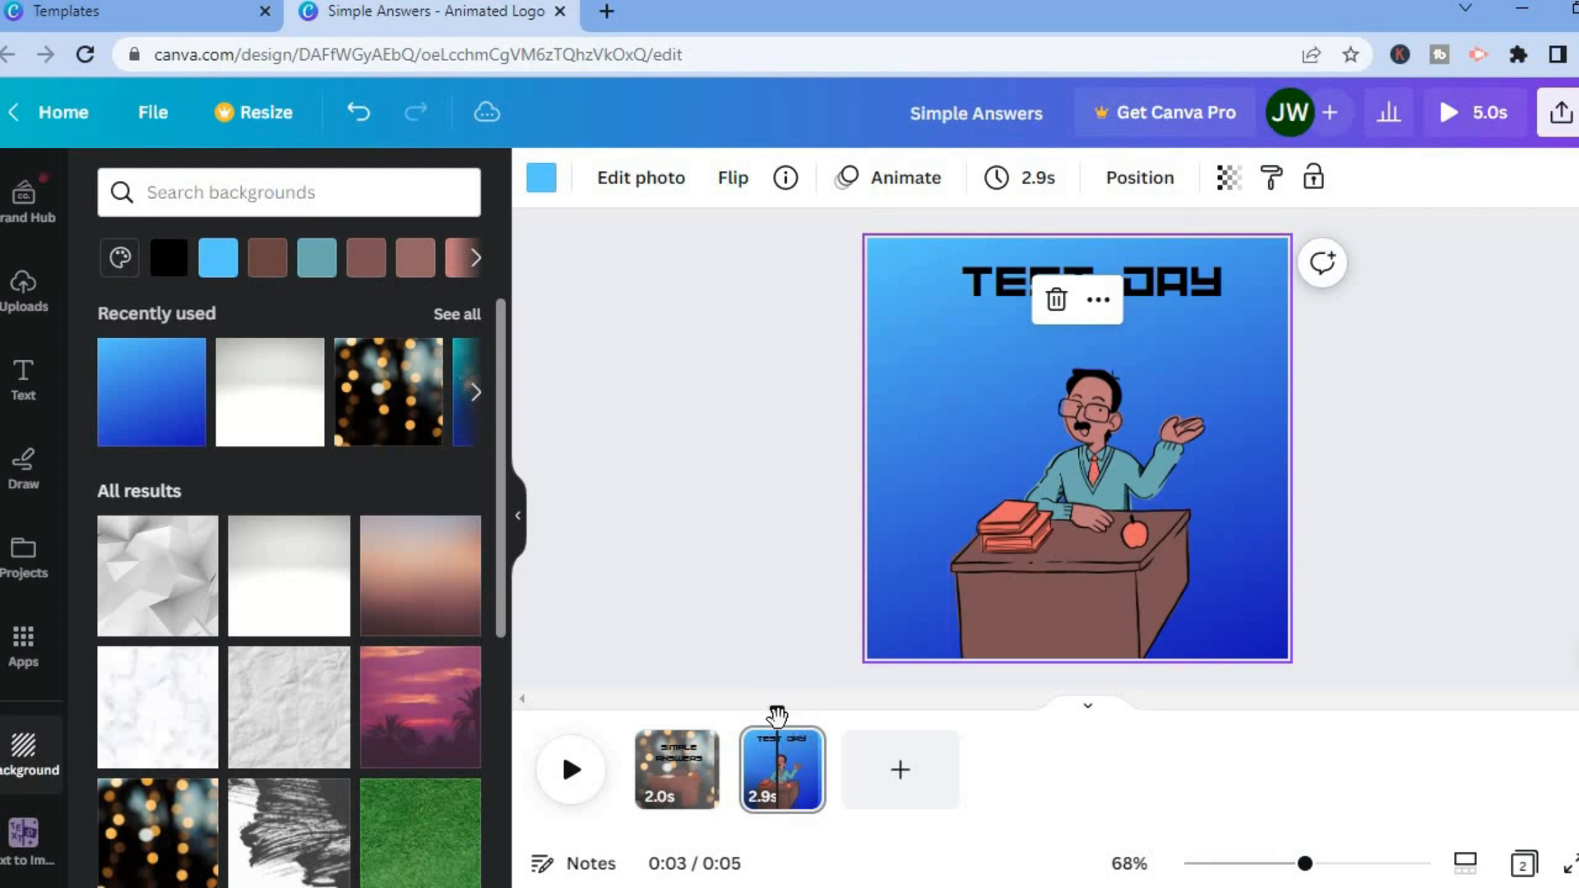
left_click(681, 740)
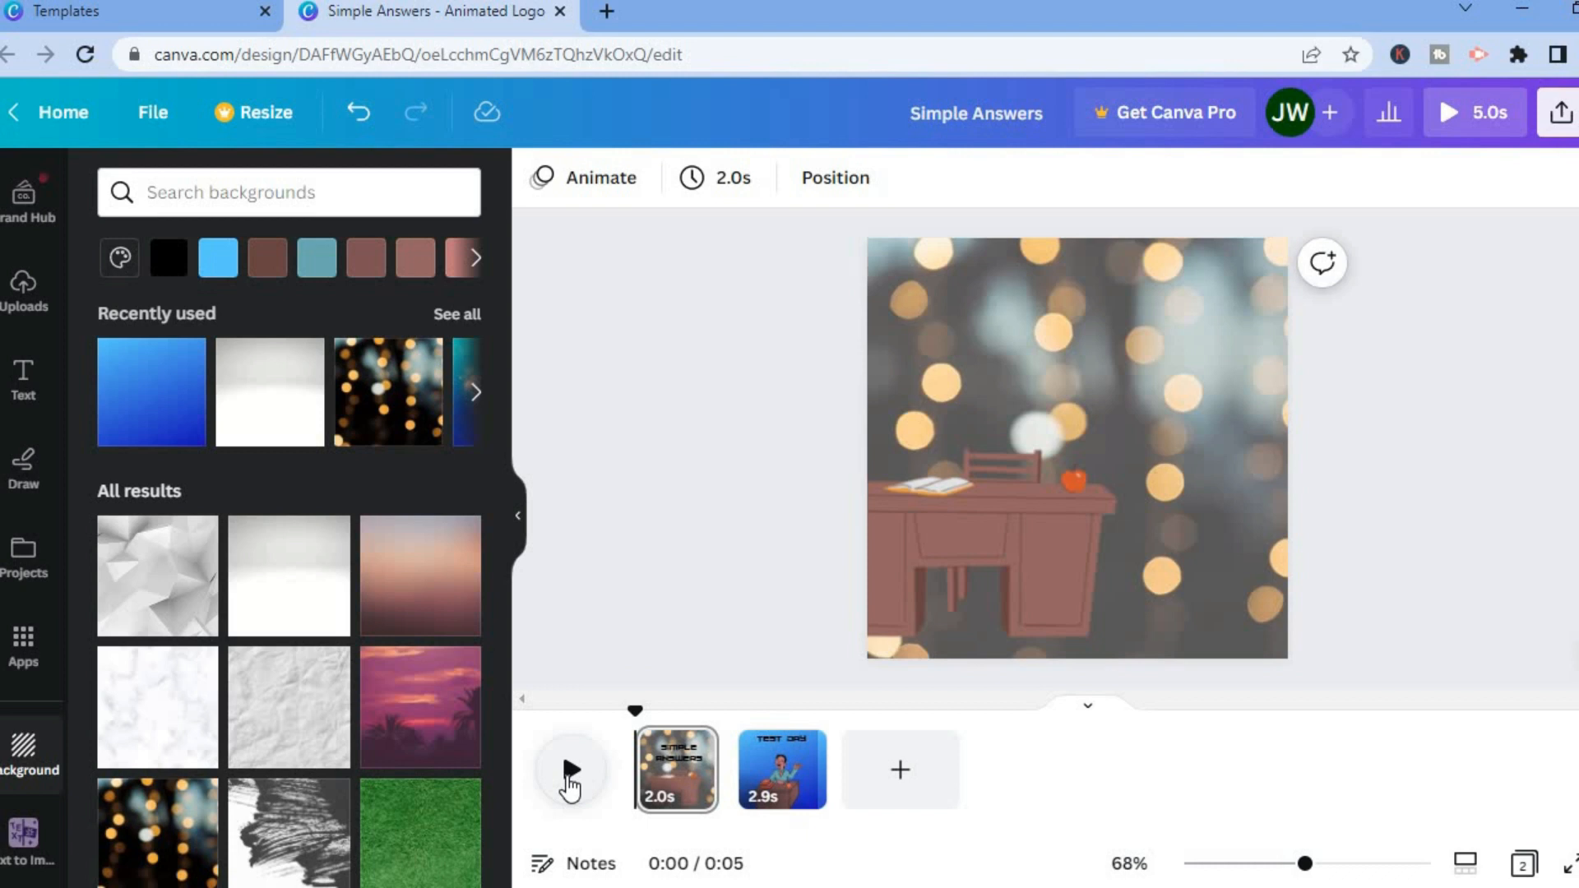
left_click(569, 773)
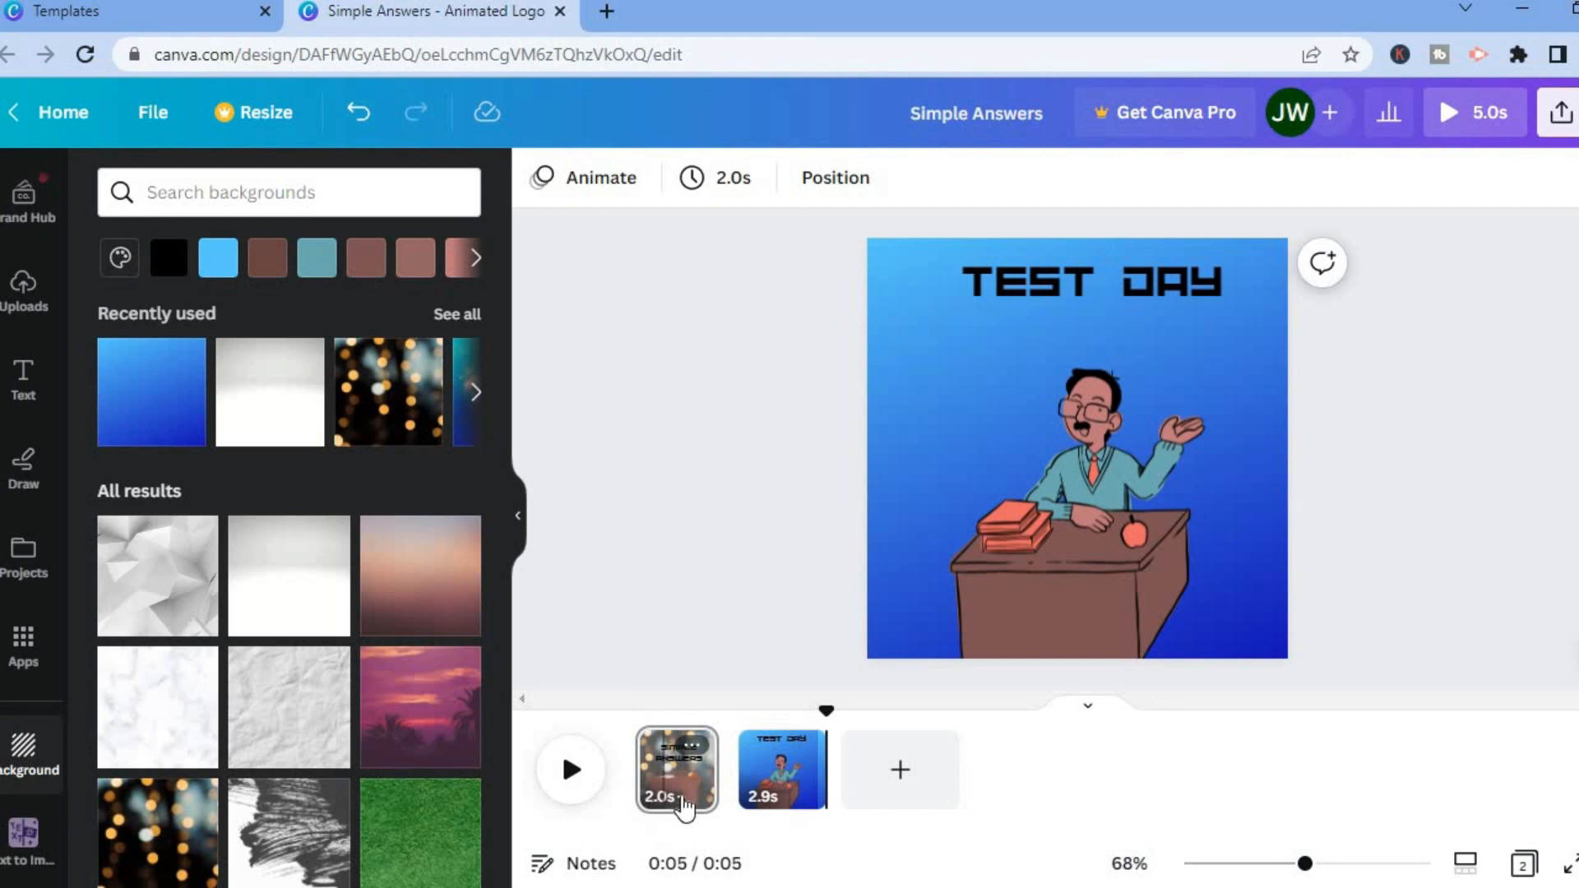
Set the first page's timing to 3.0 seconds and apply that duration to all pages
left_click(683, 805)
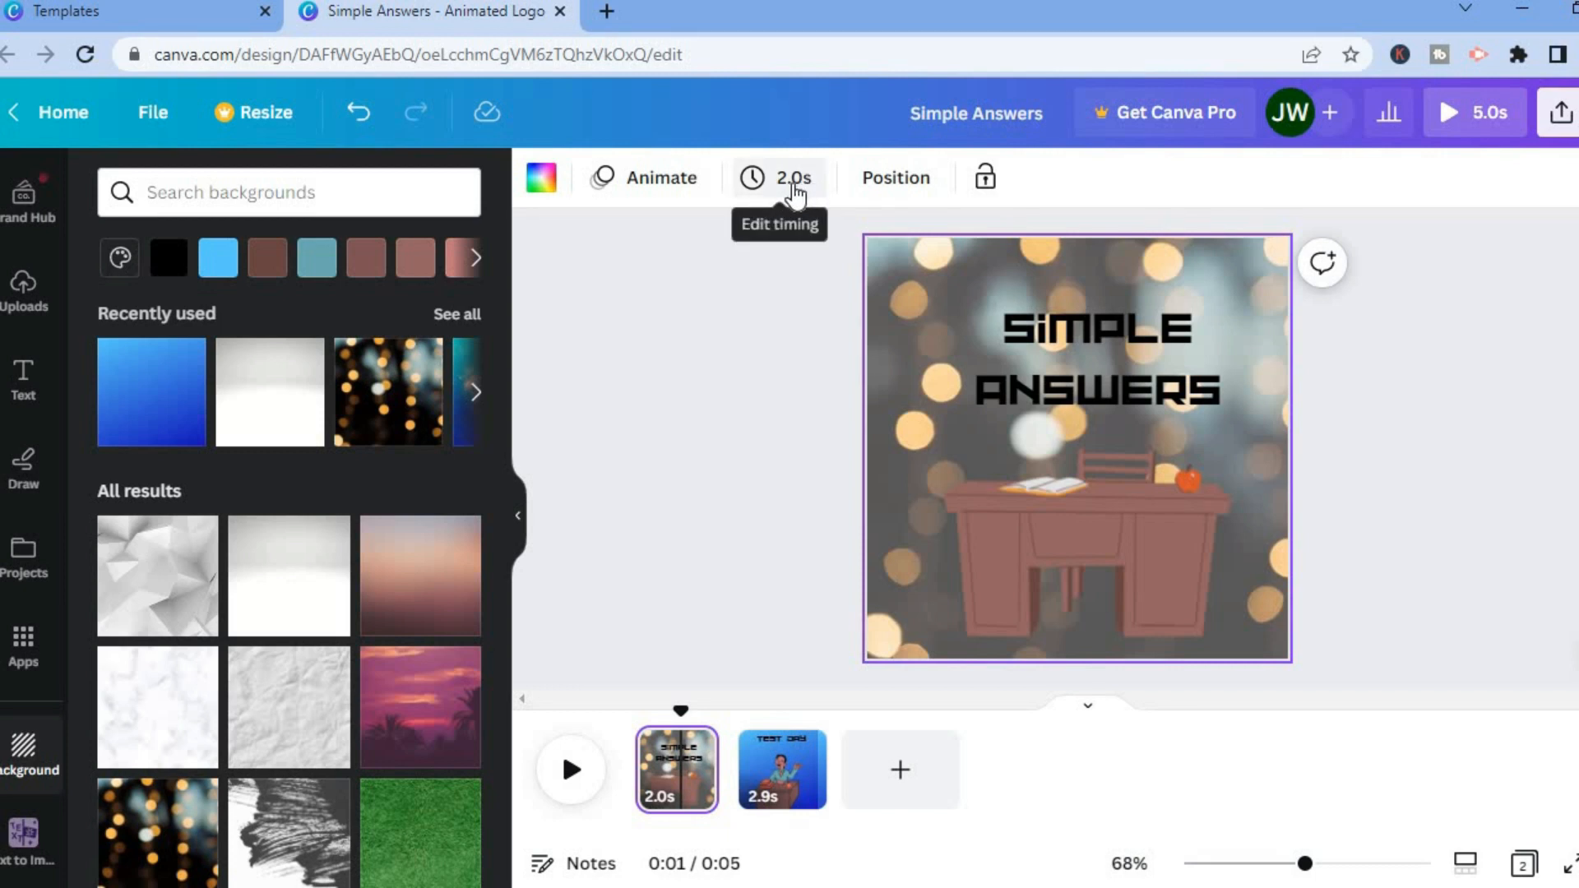
left_click(773, 190)
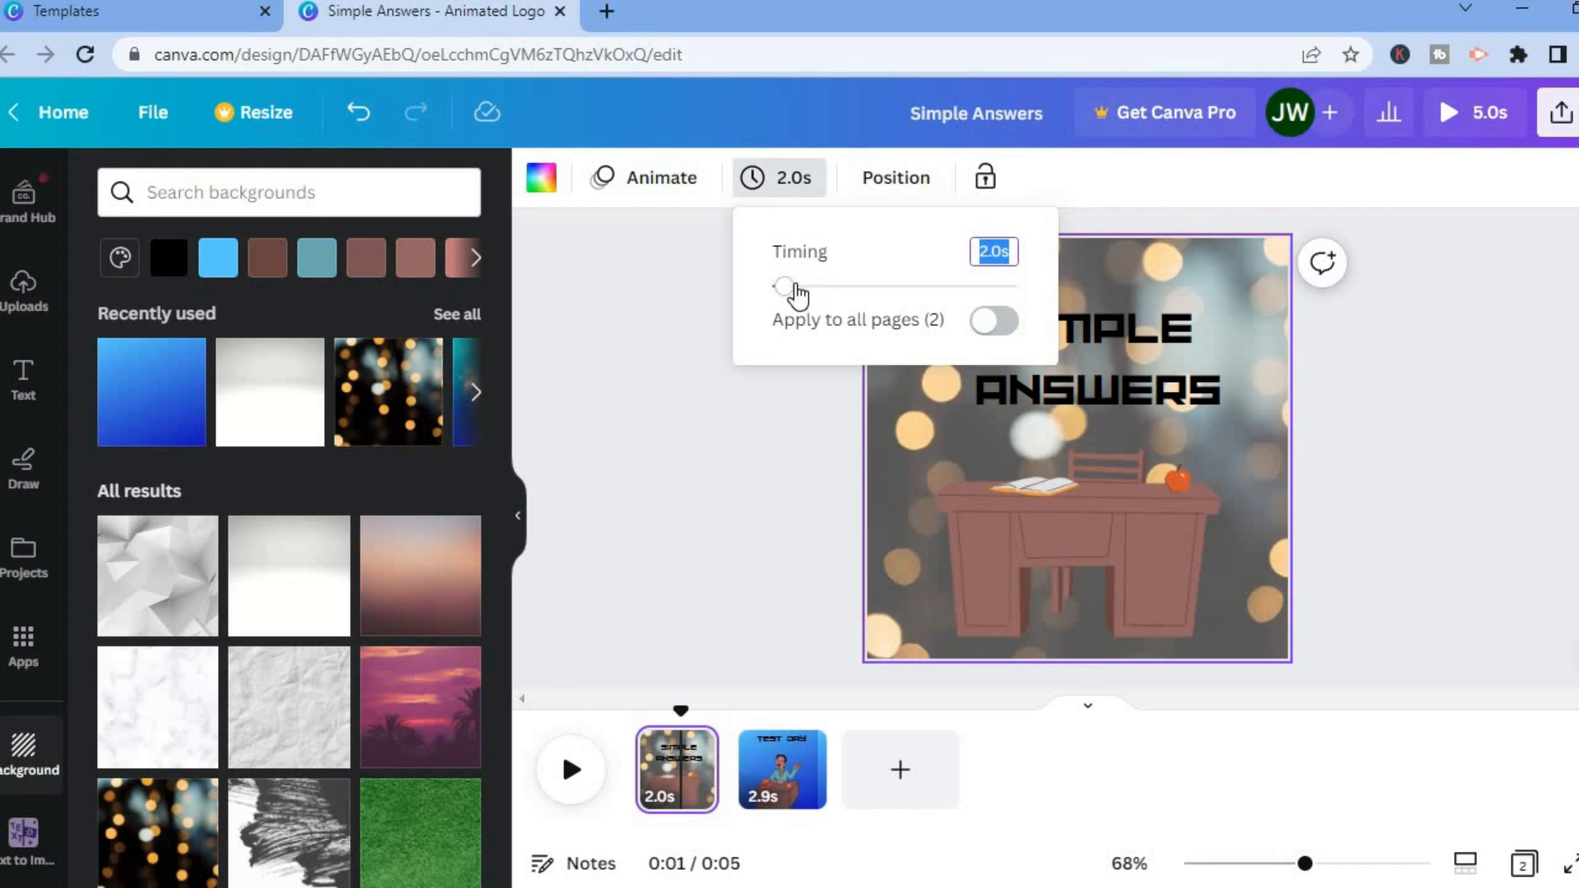
left_click(795, 286)
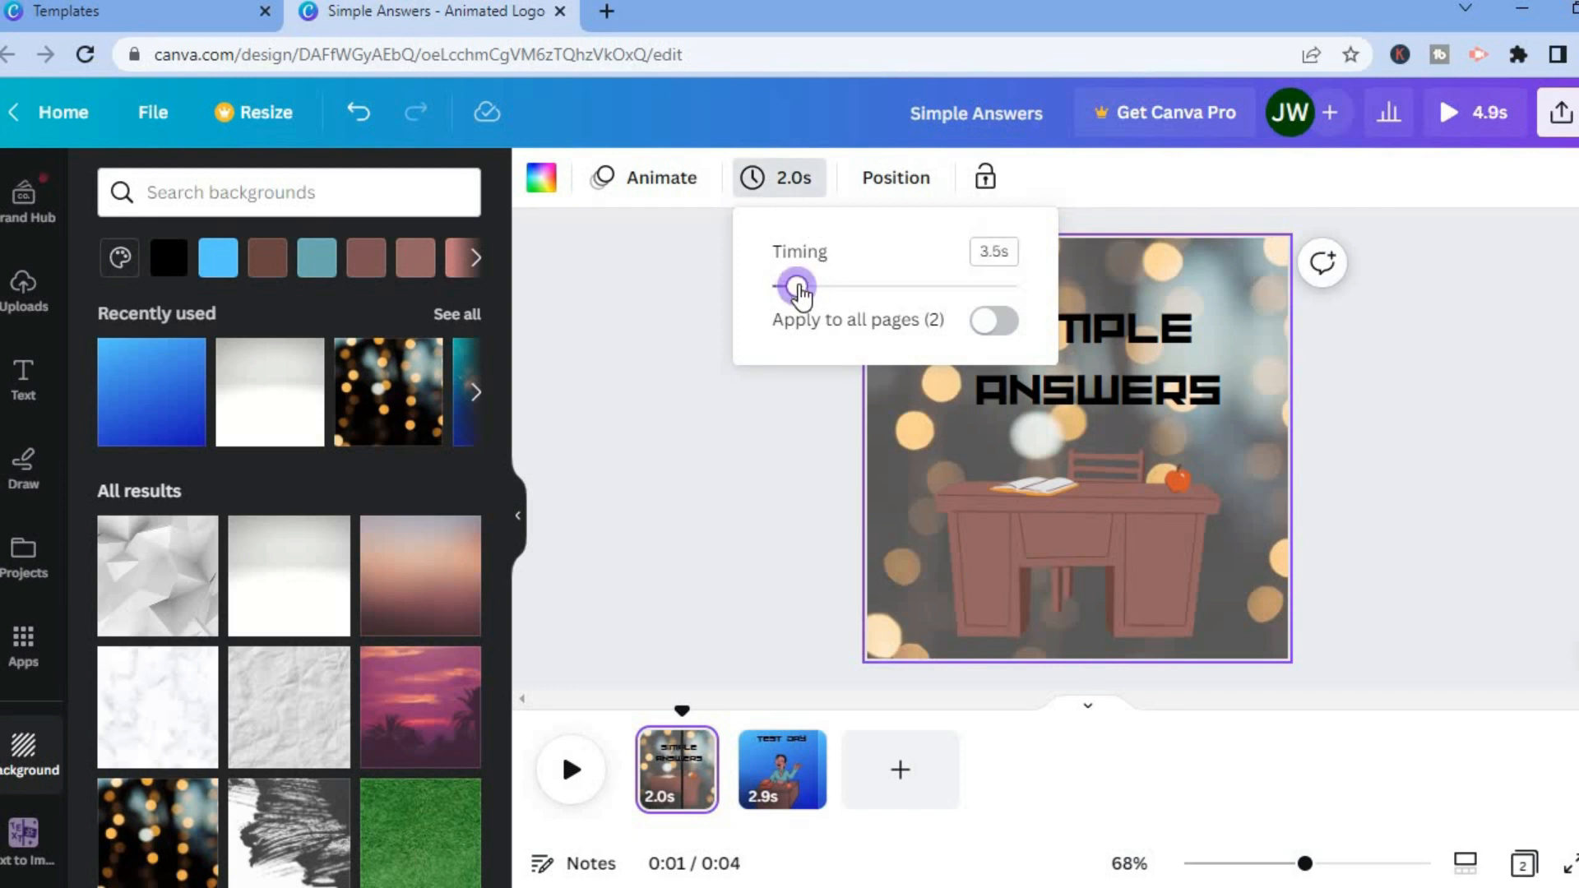
left_click_drag(797, 289, 792, 289)
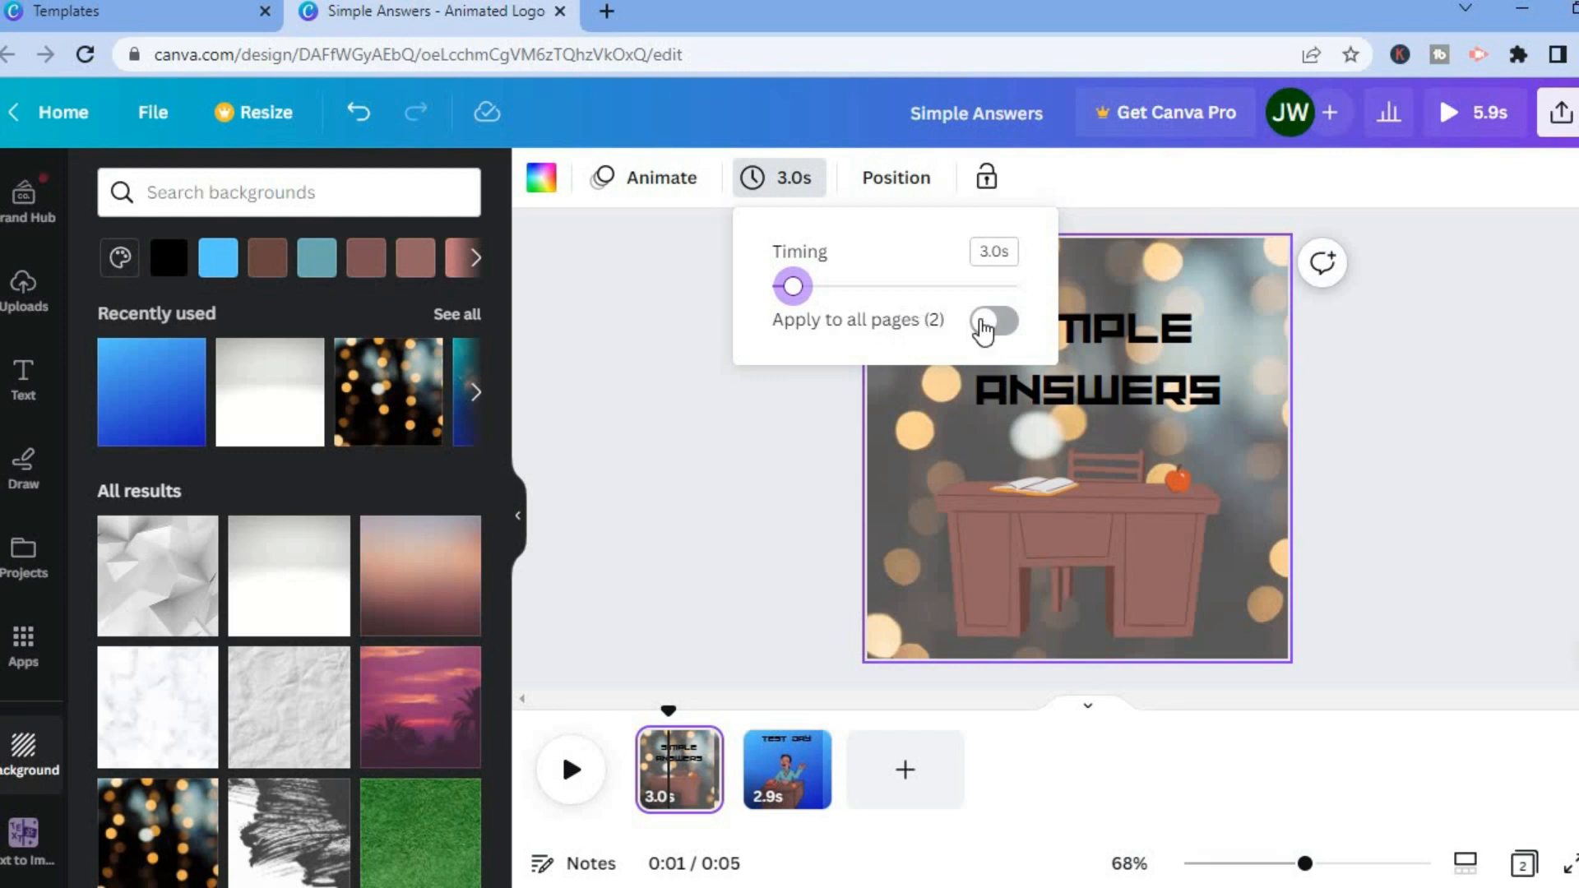
left_click(1005, 326)
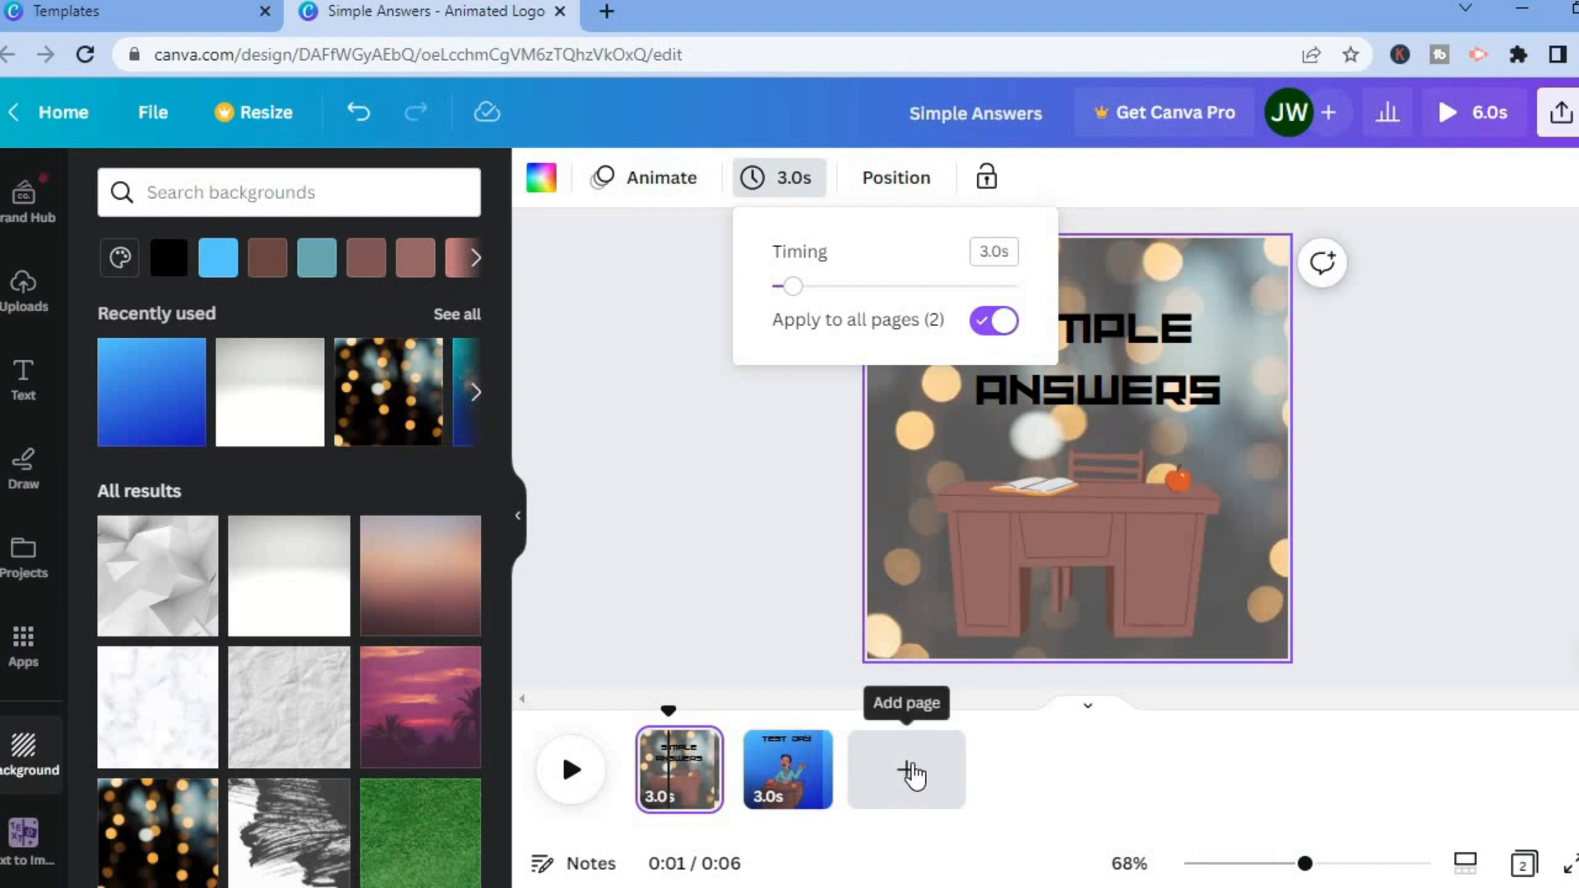
Add a third page and place a heading on it reading "The End"
left_click(911, 773)
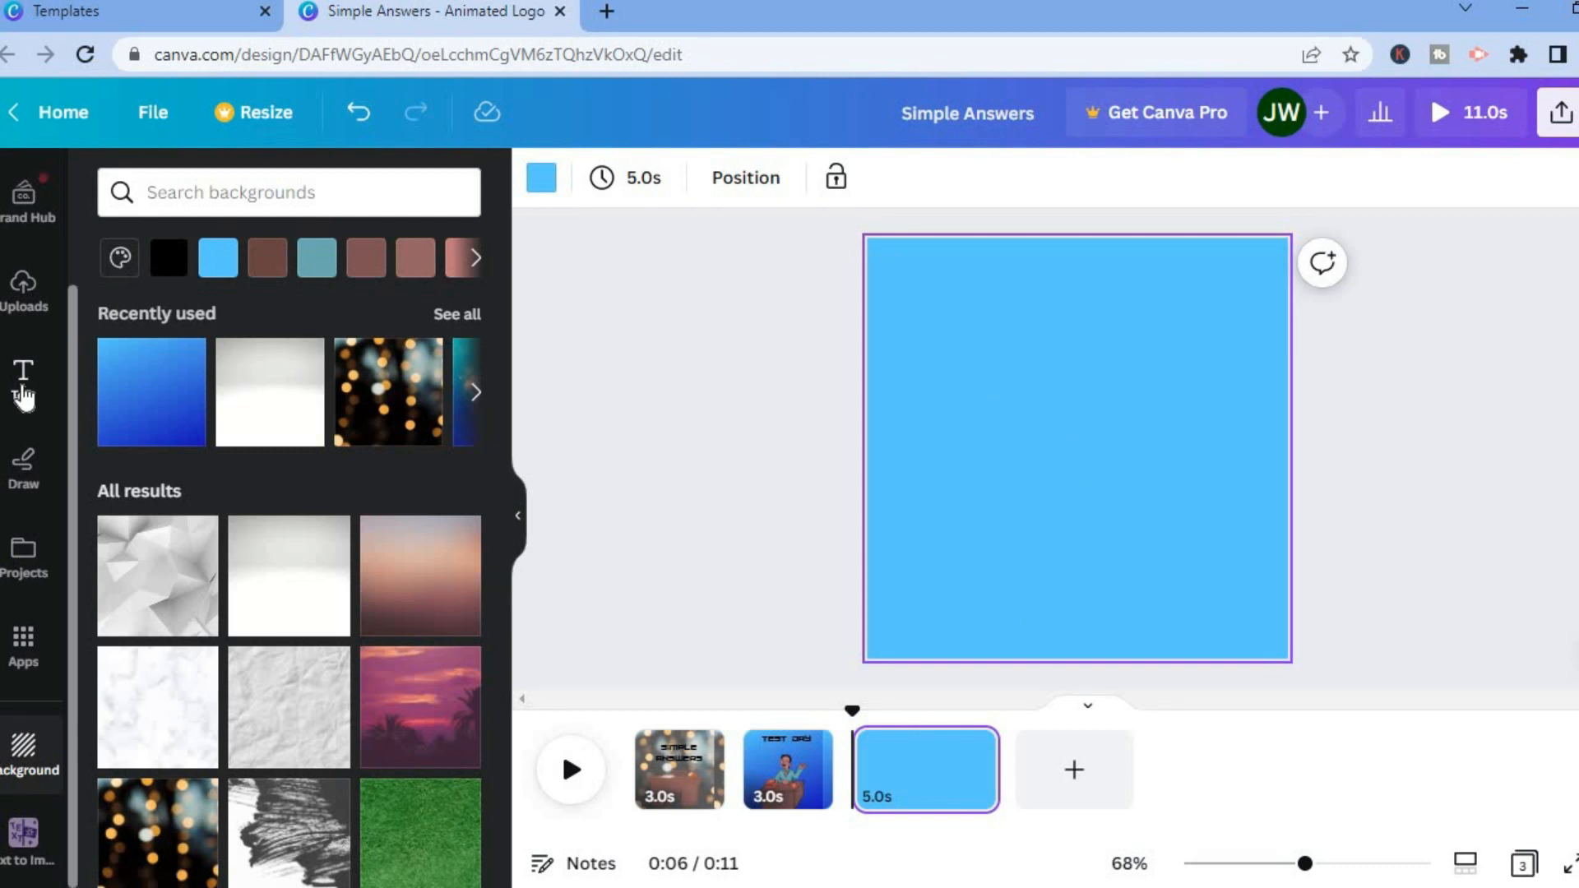
left_click(24, 386)
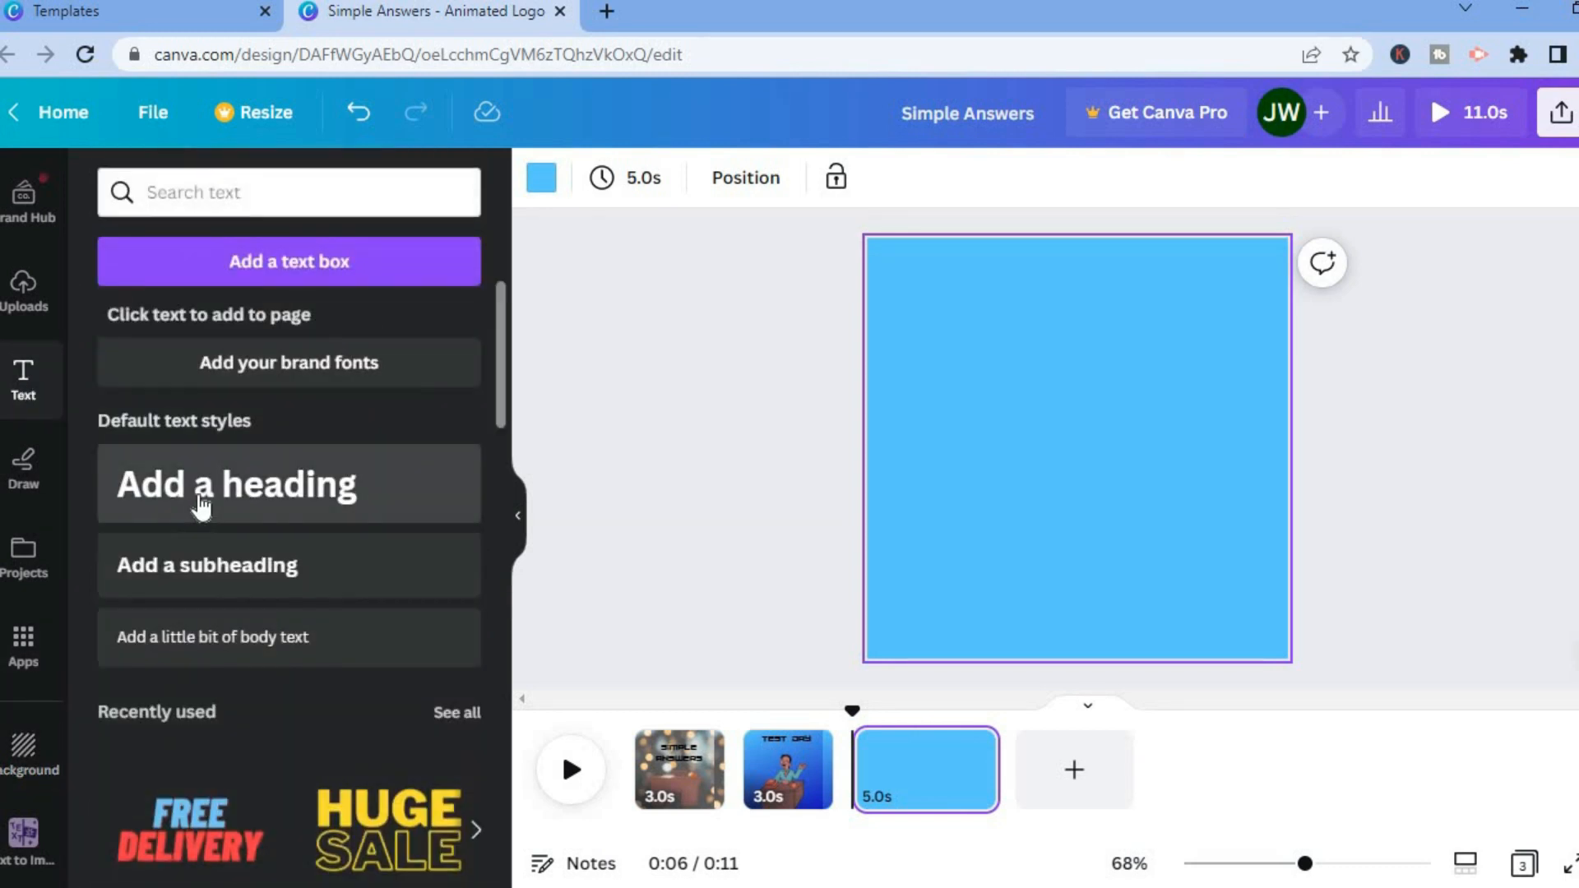
left_click_drag(362, 444, 1013, 397)
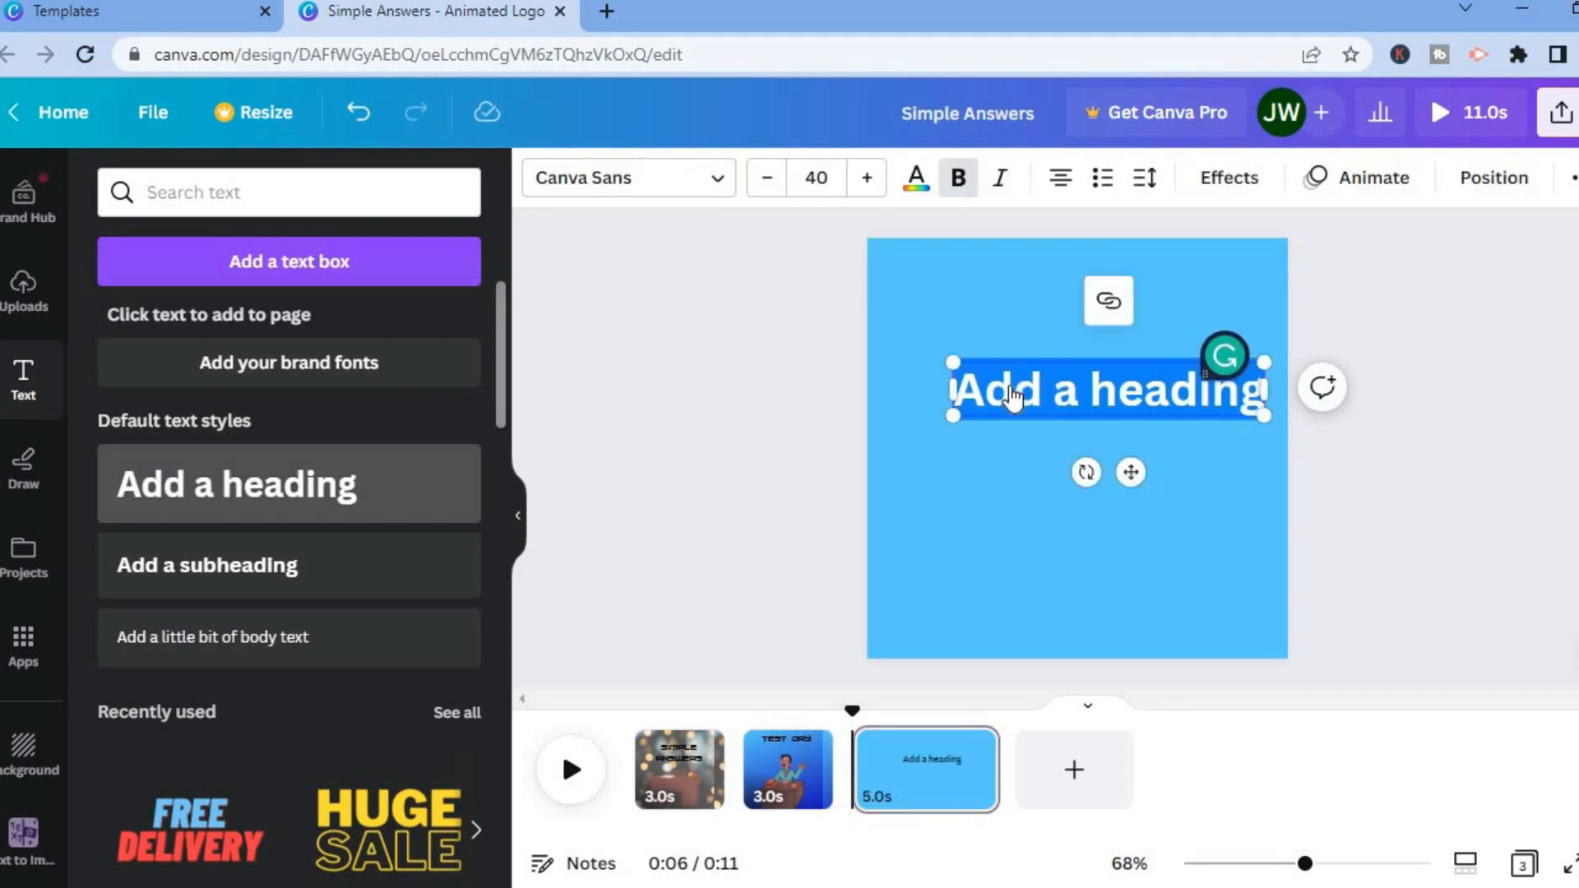
type("T")
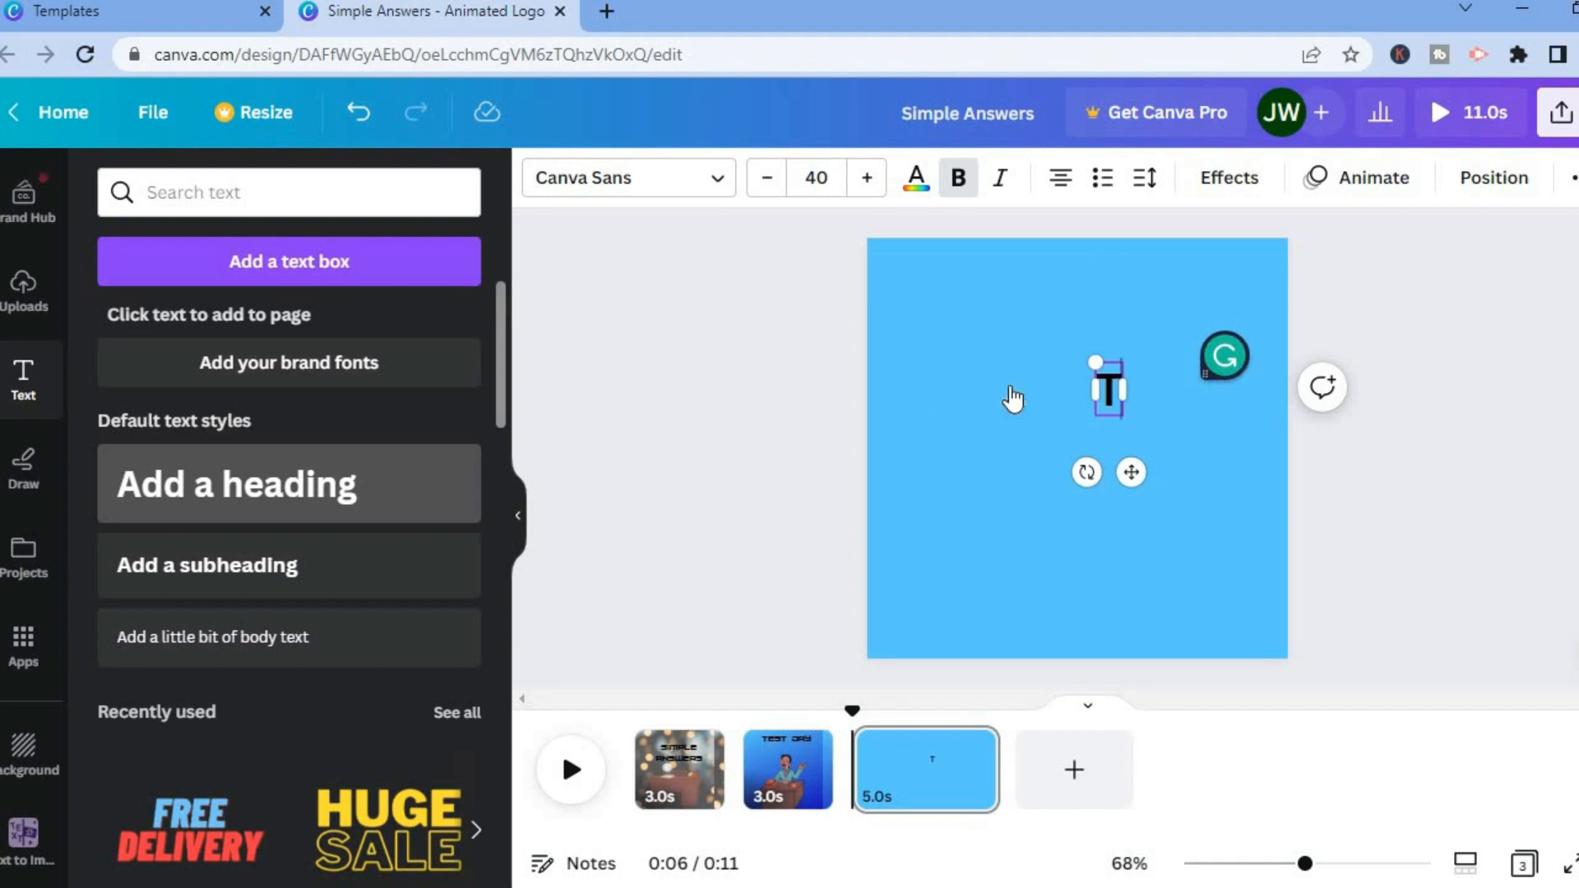
type("he End")
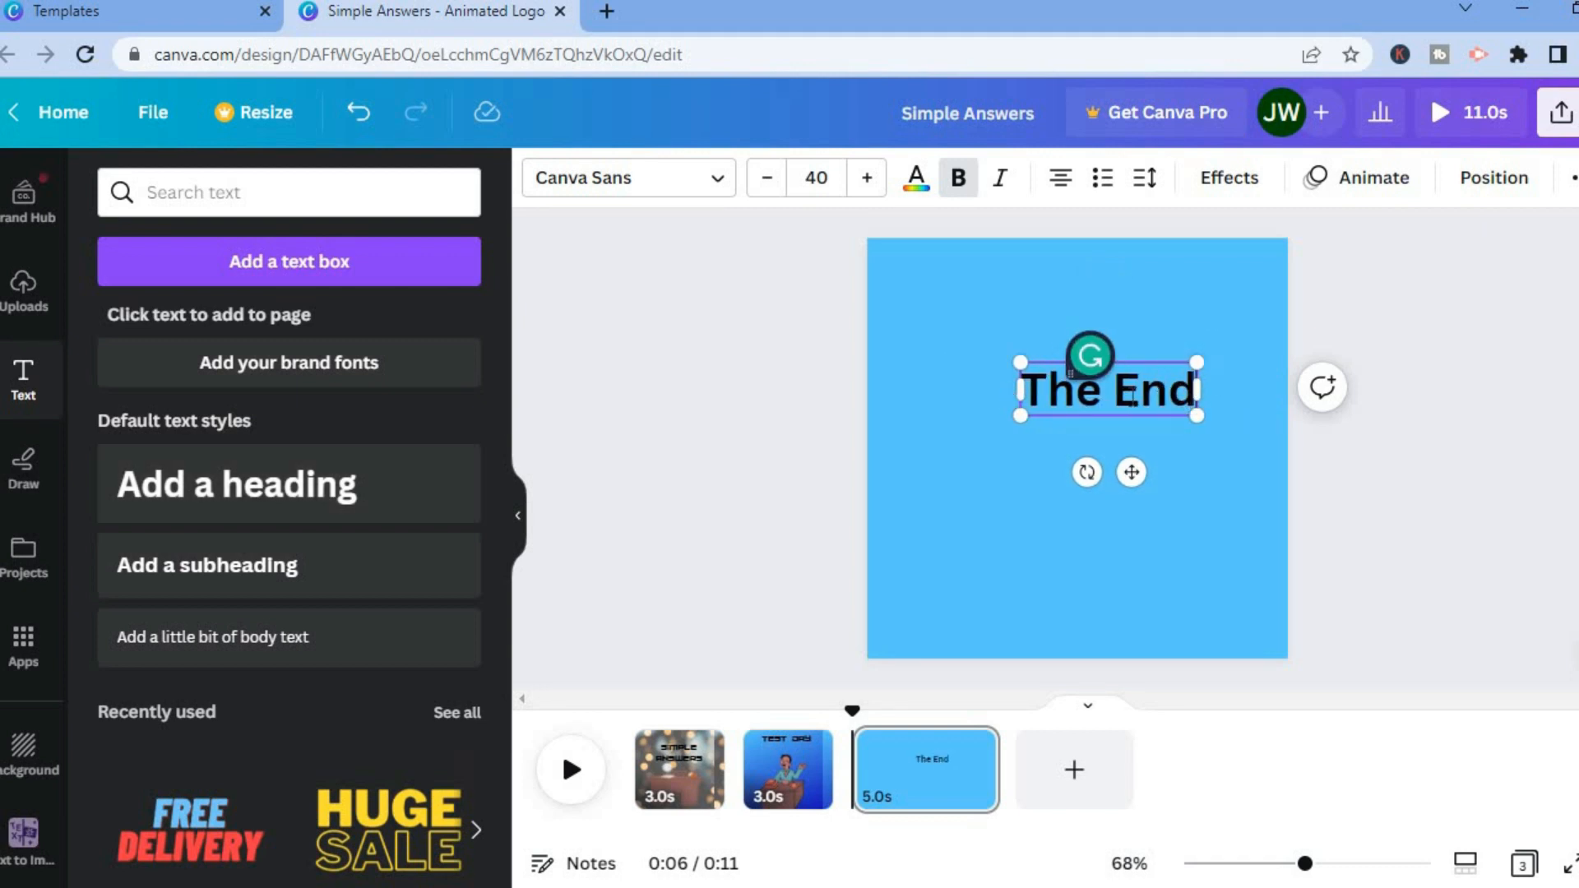
Set the "The End" heading's font size to 80 and shift it left to centre it on the page
left_click(817, 177)
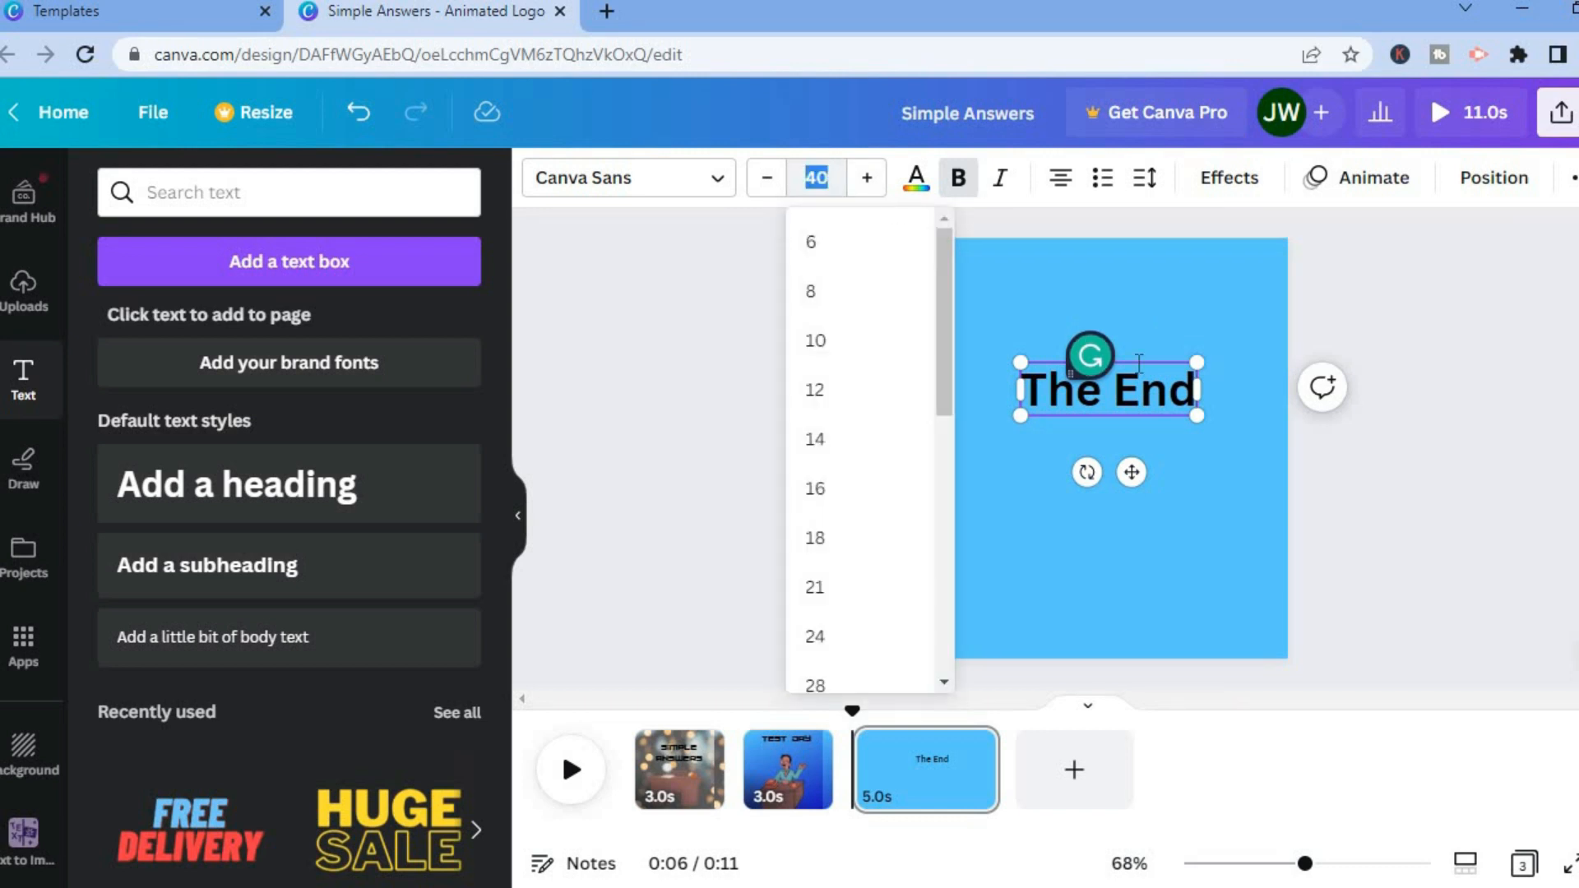
triple_click(1152, 376)
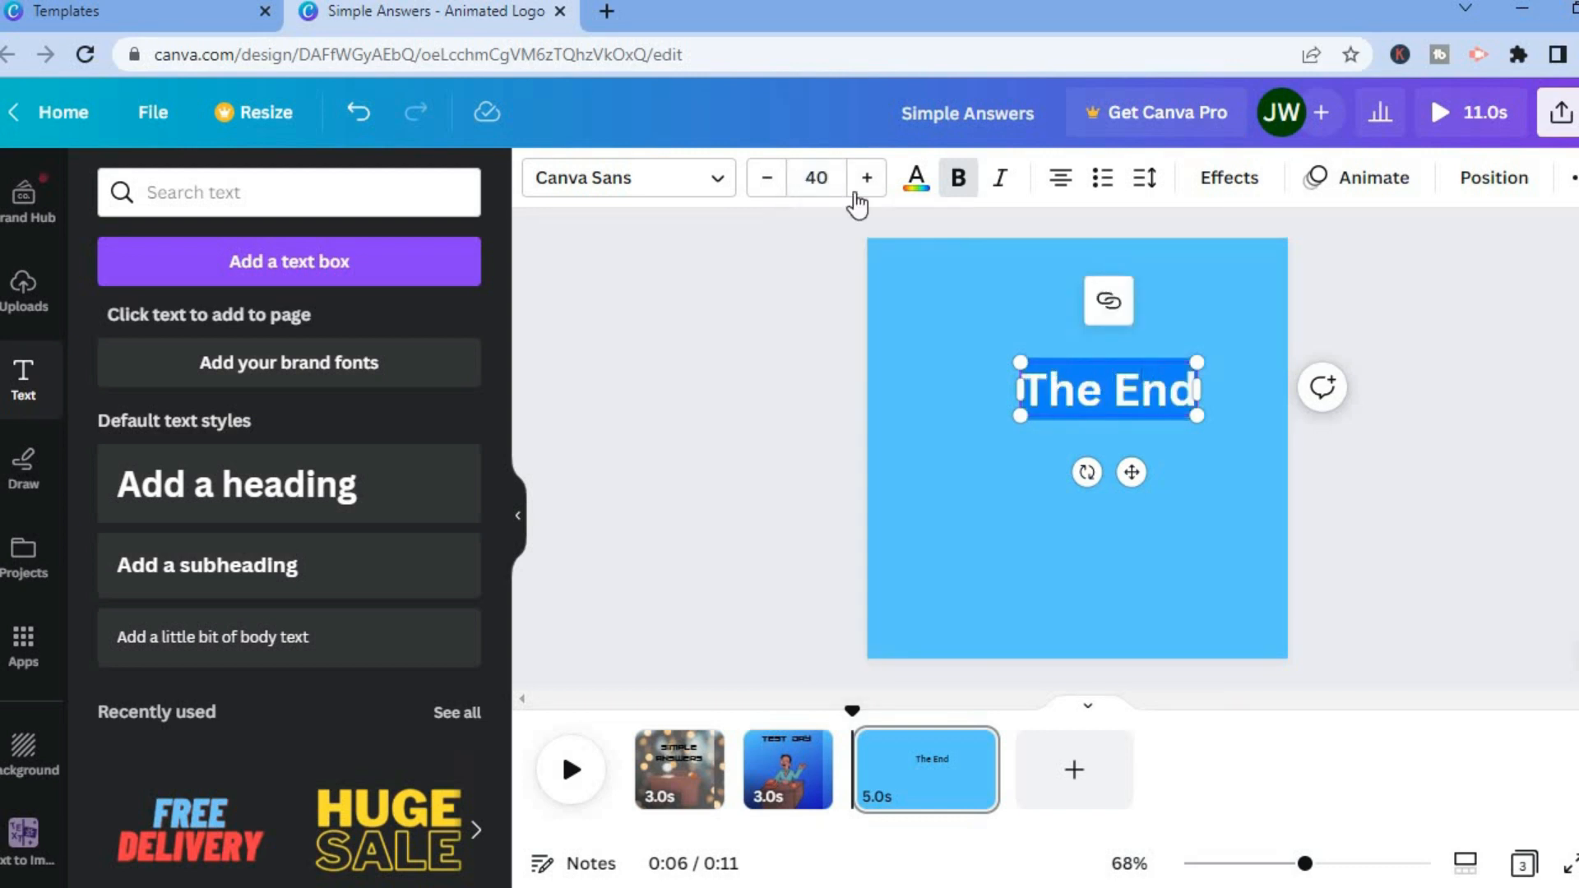
left_click(818, 178)
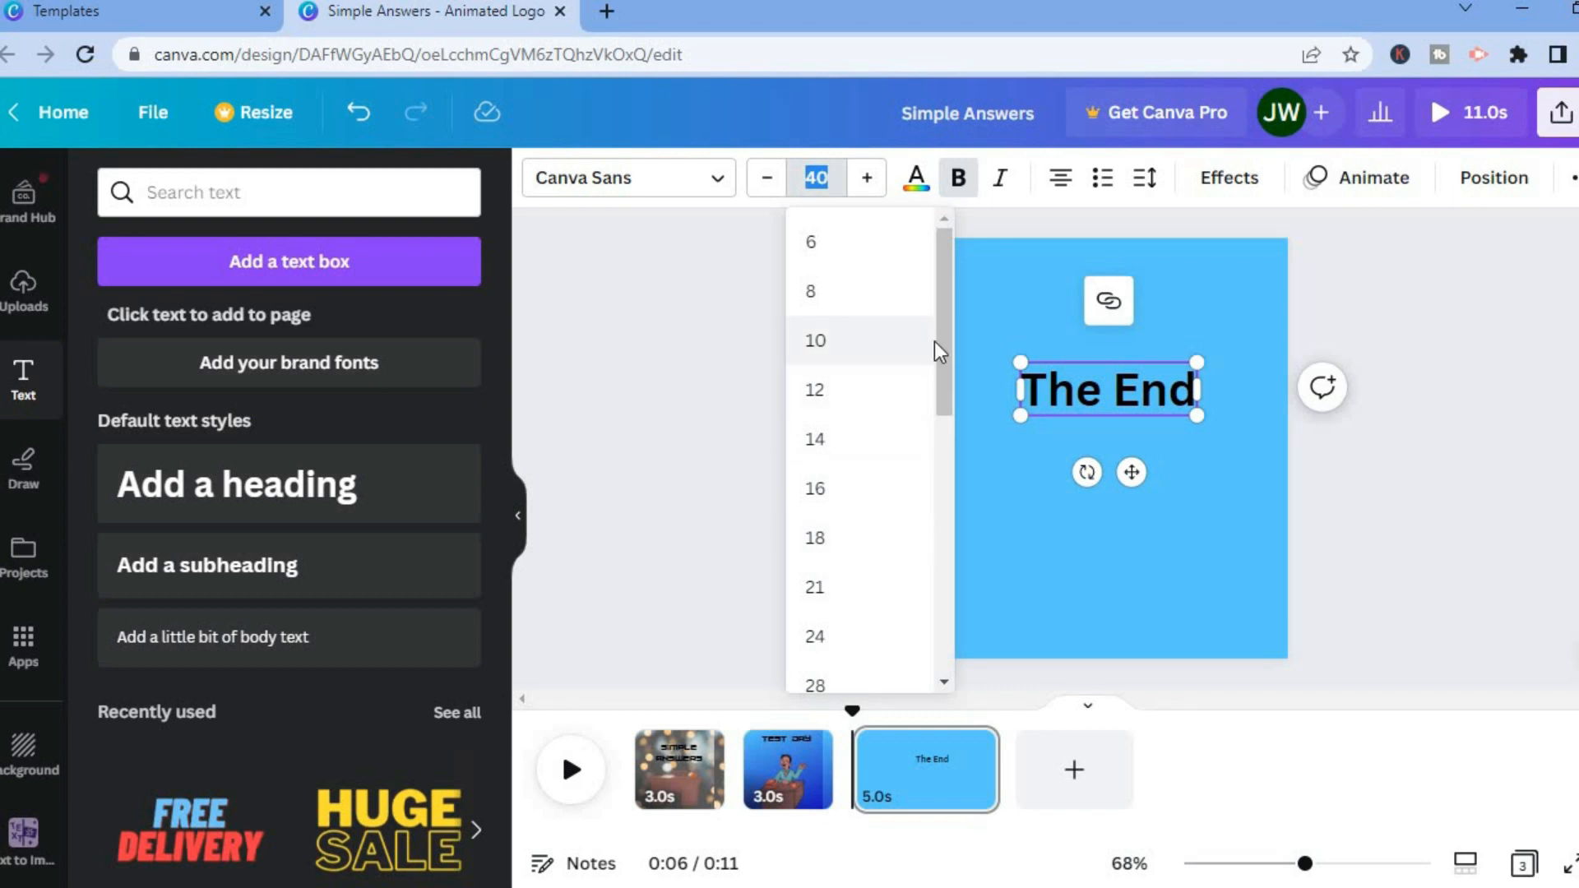
left_click_drag(946, 349, 944, 579)
left_click(851, 539)
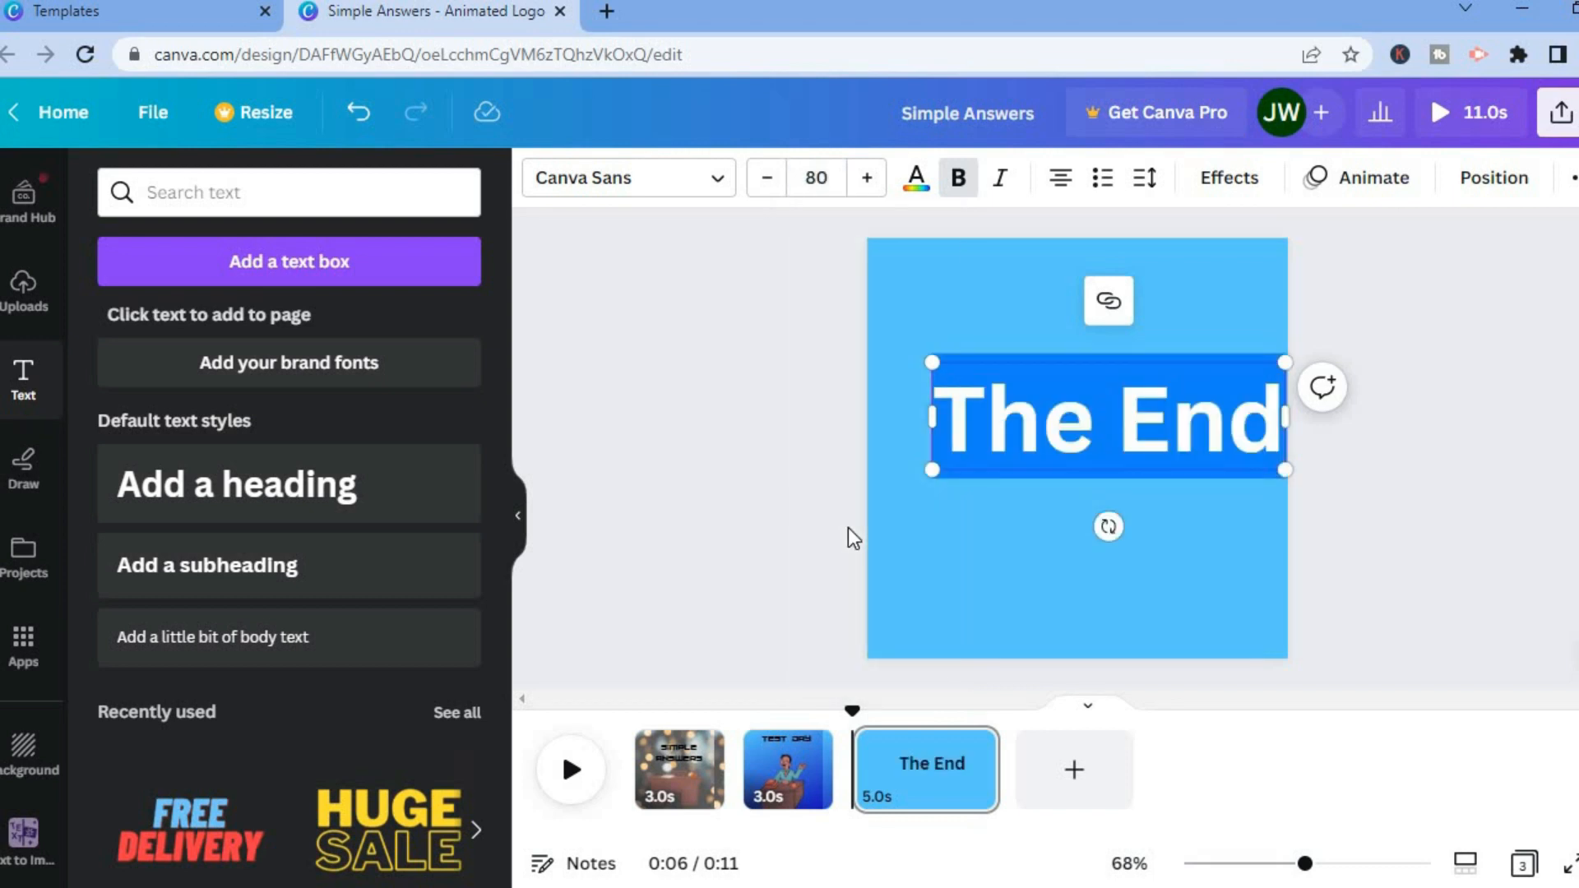
left_click_drag(1130, 353, 1092, 351)
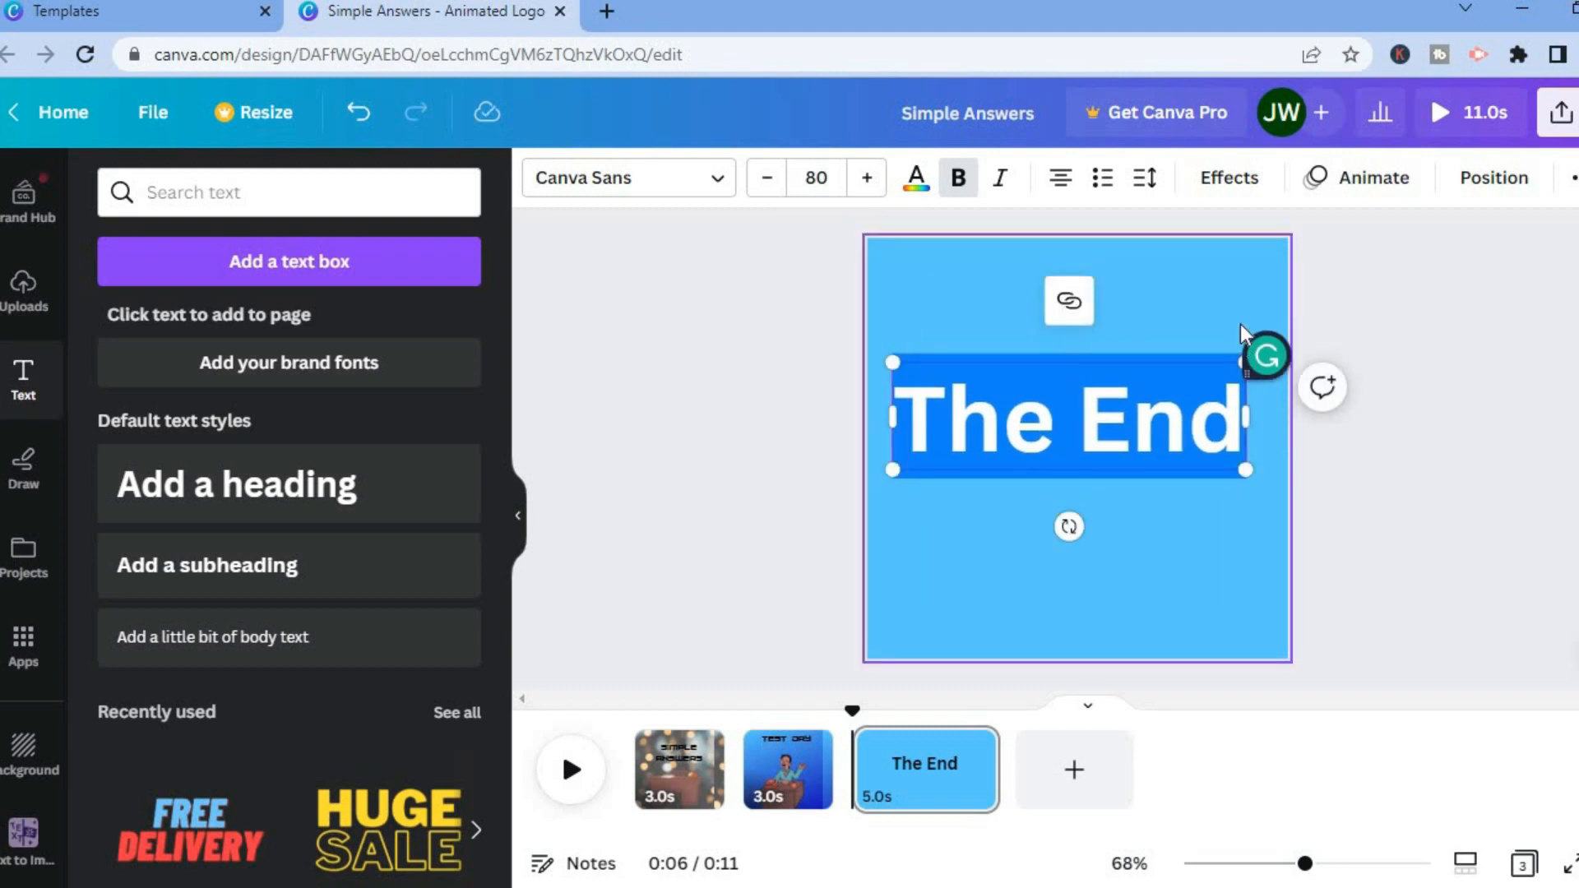
Apply the Breathe text animation to the "The End" heading
left_click(1363, 183)
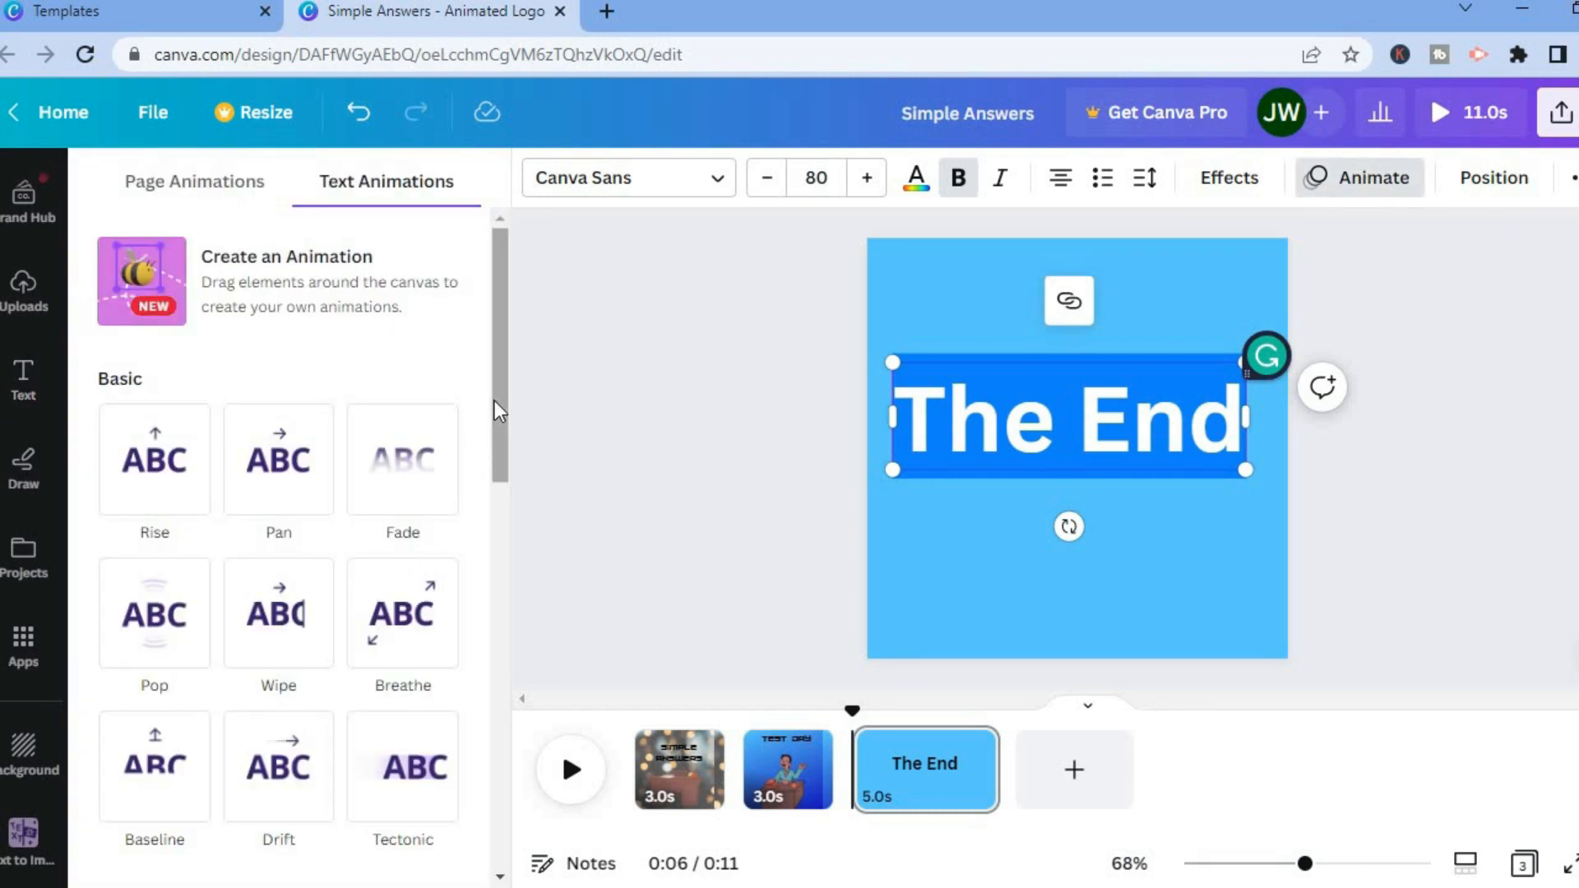
scroll(498, 442, "down", 1)
scroll(498, 441, "down", 1)
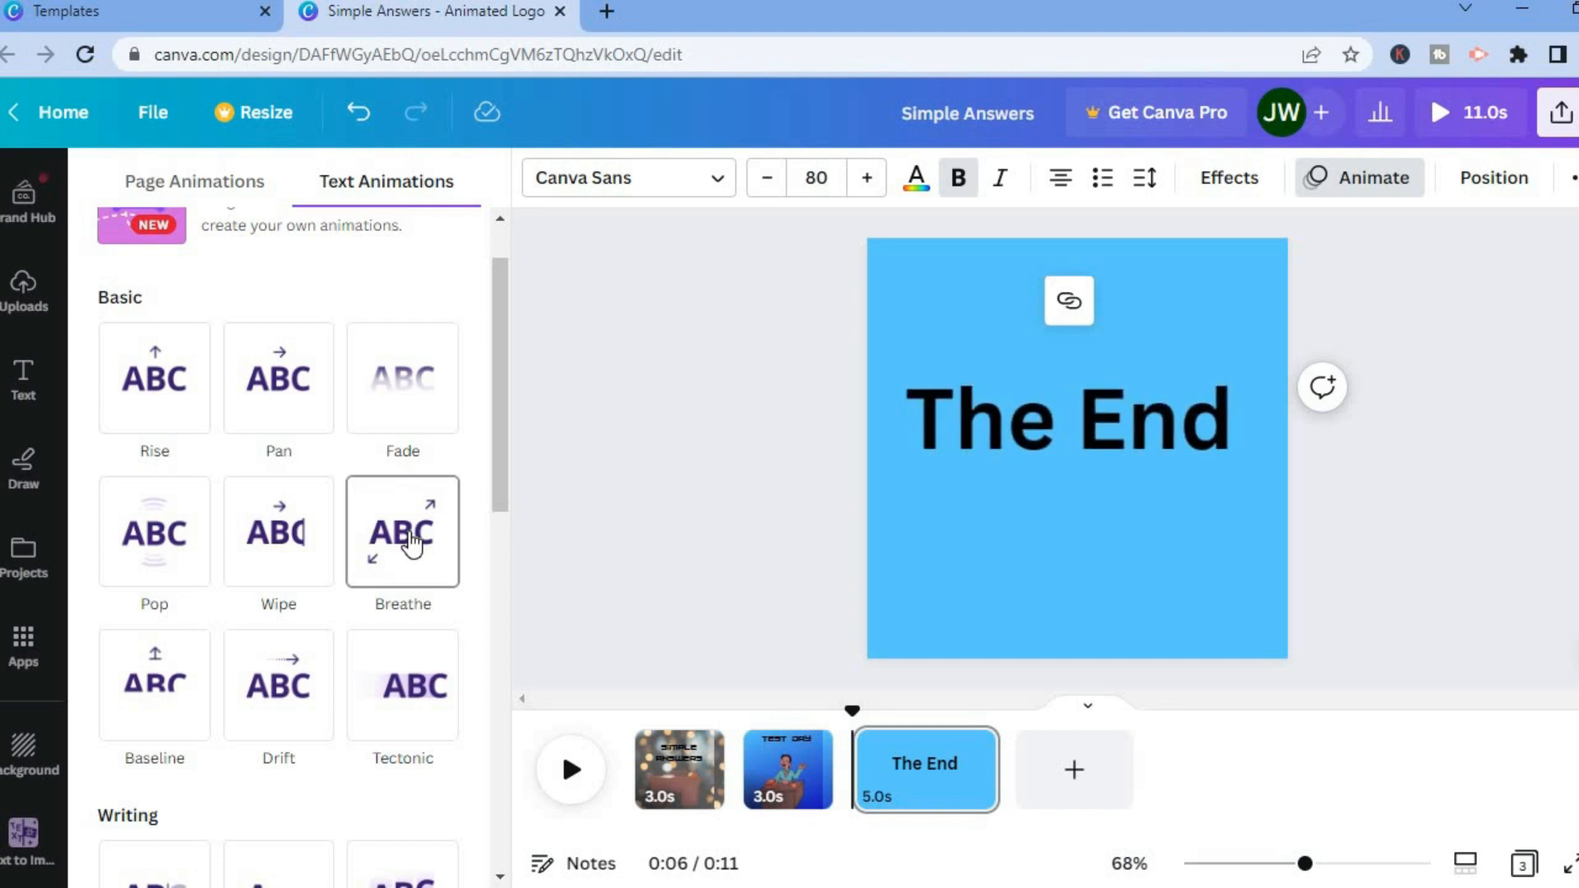
left_click(411, 542)
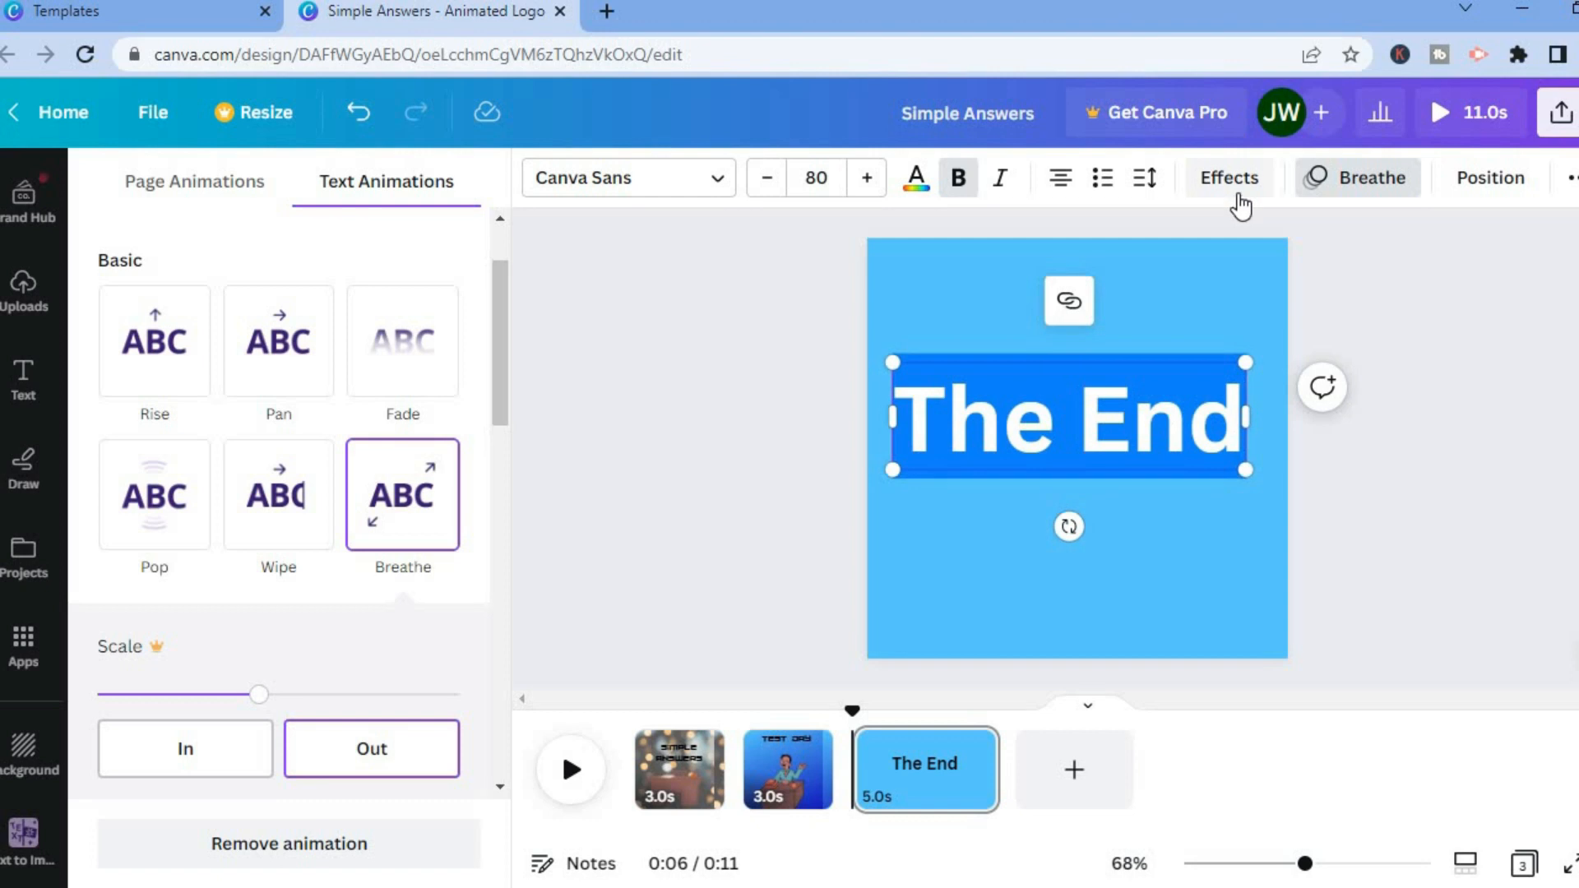
Give the "The End" heading the Glitch effect and bend it with the Curve shape
left_click(1229, 181)
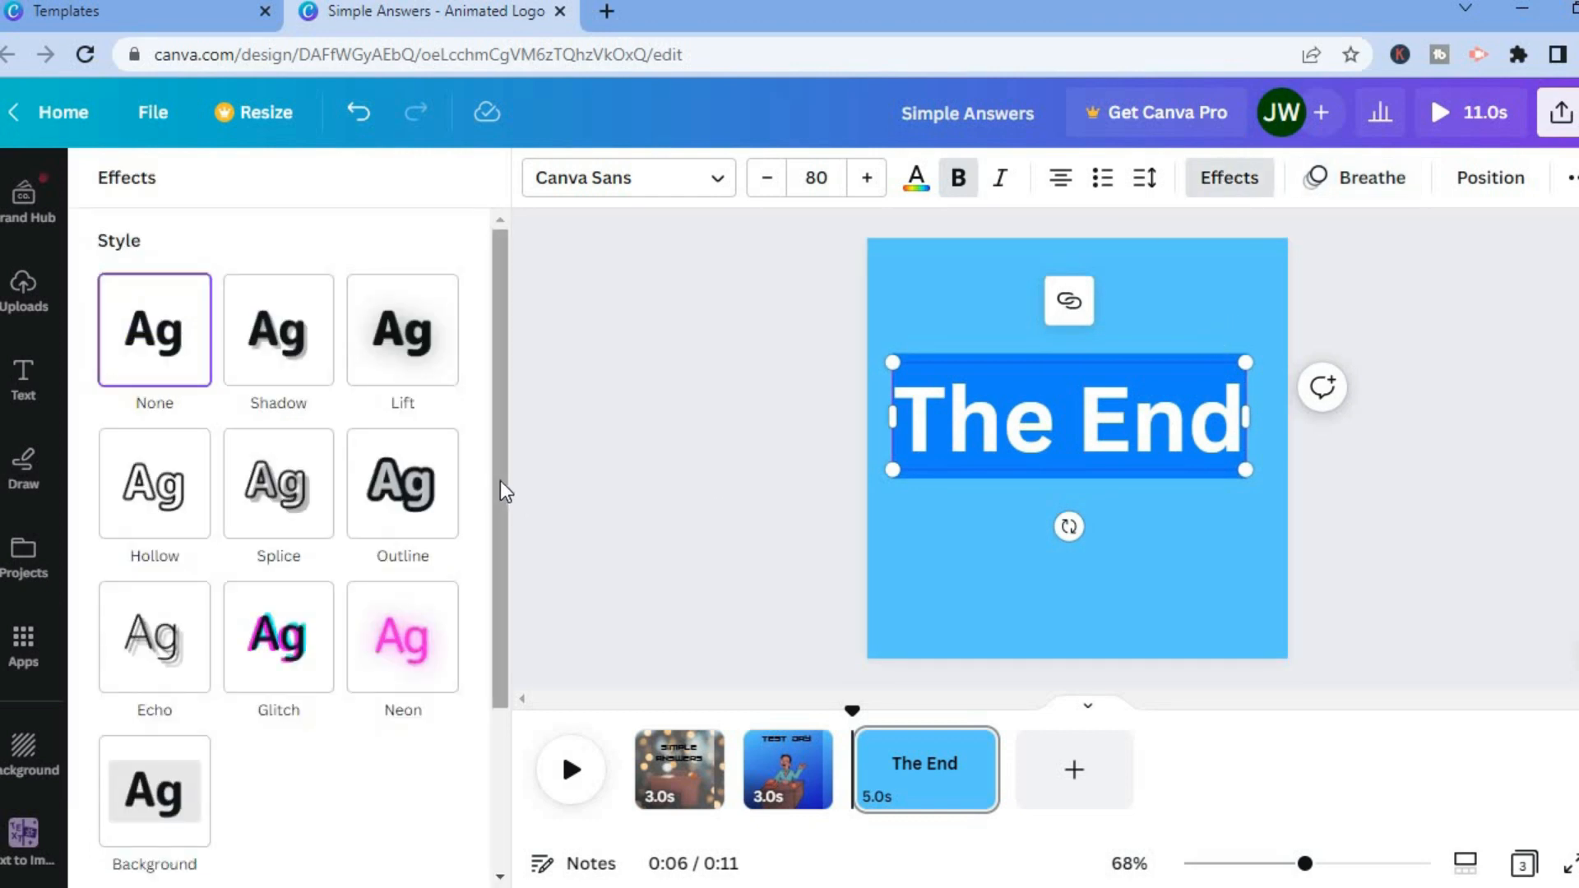
scroll(503, 491, "down", 3)
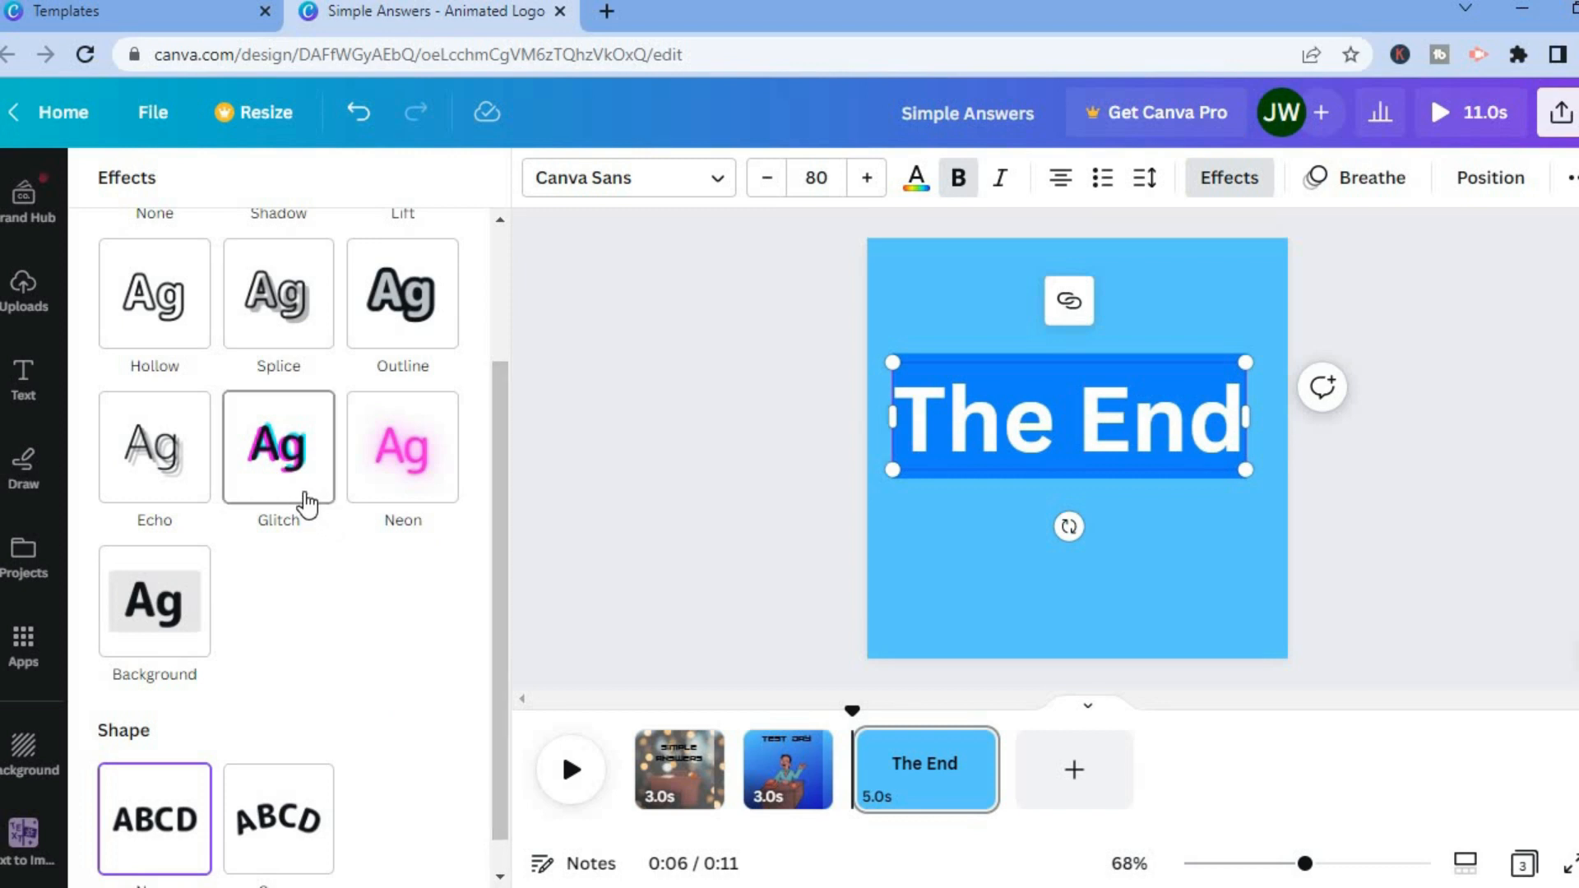
left_click(305, 496)
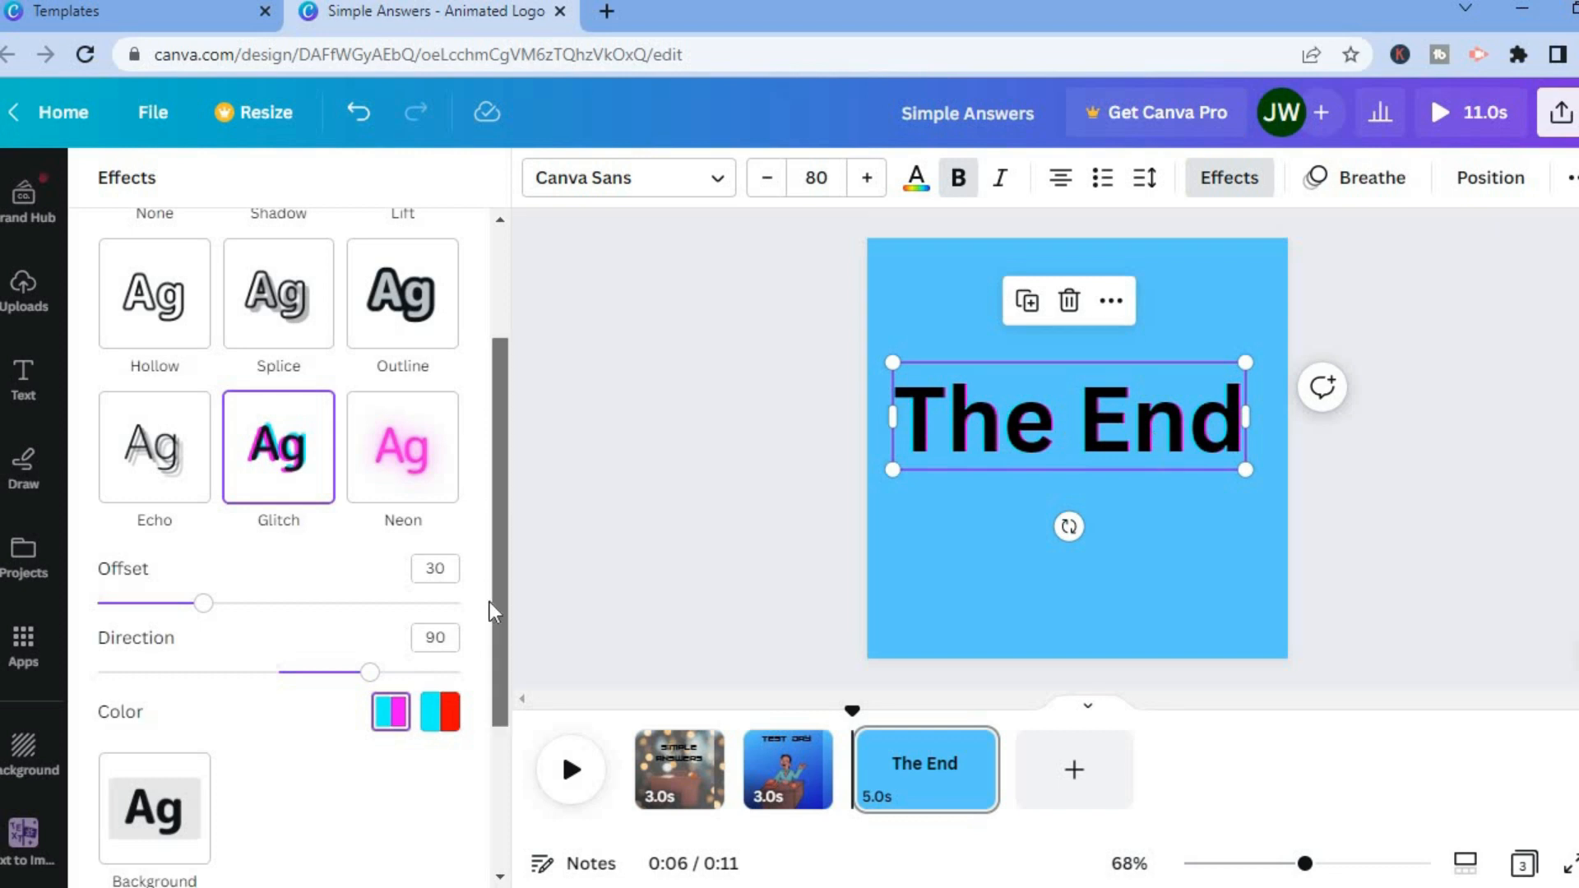
scroll(490, 688, "down", 3)
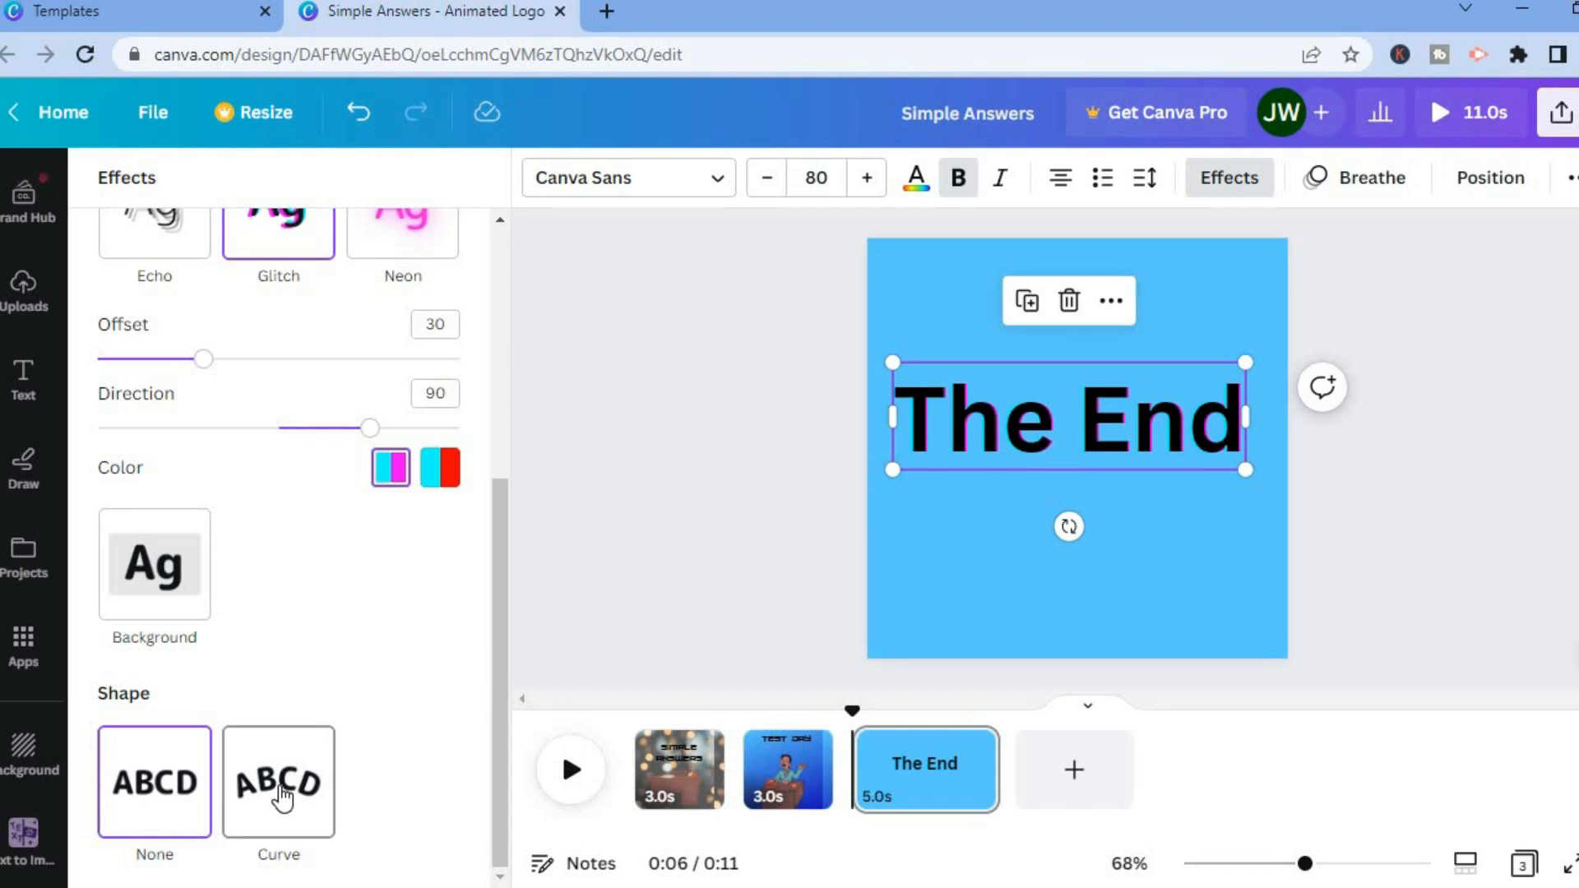
left_click(282, 797)
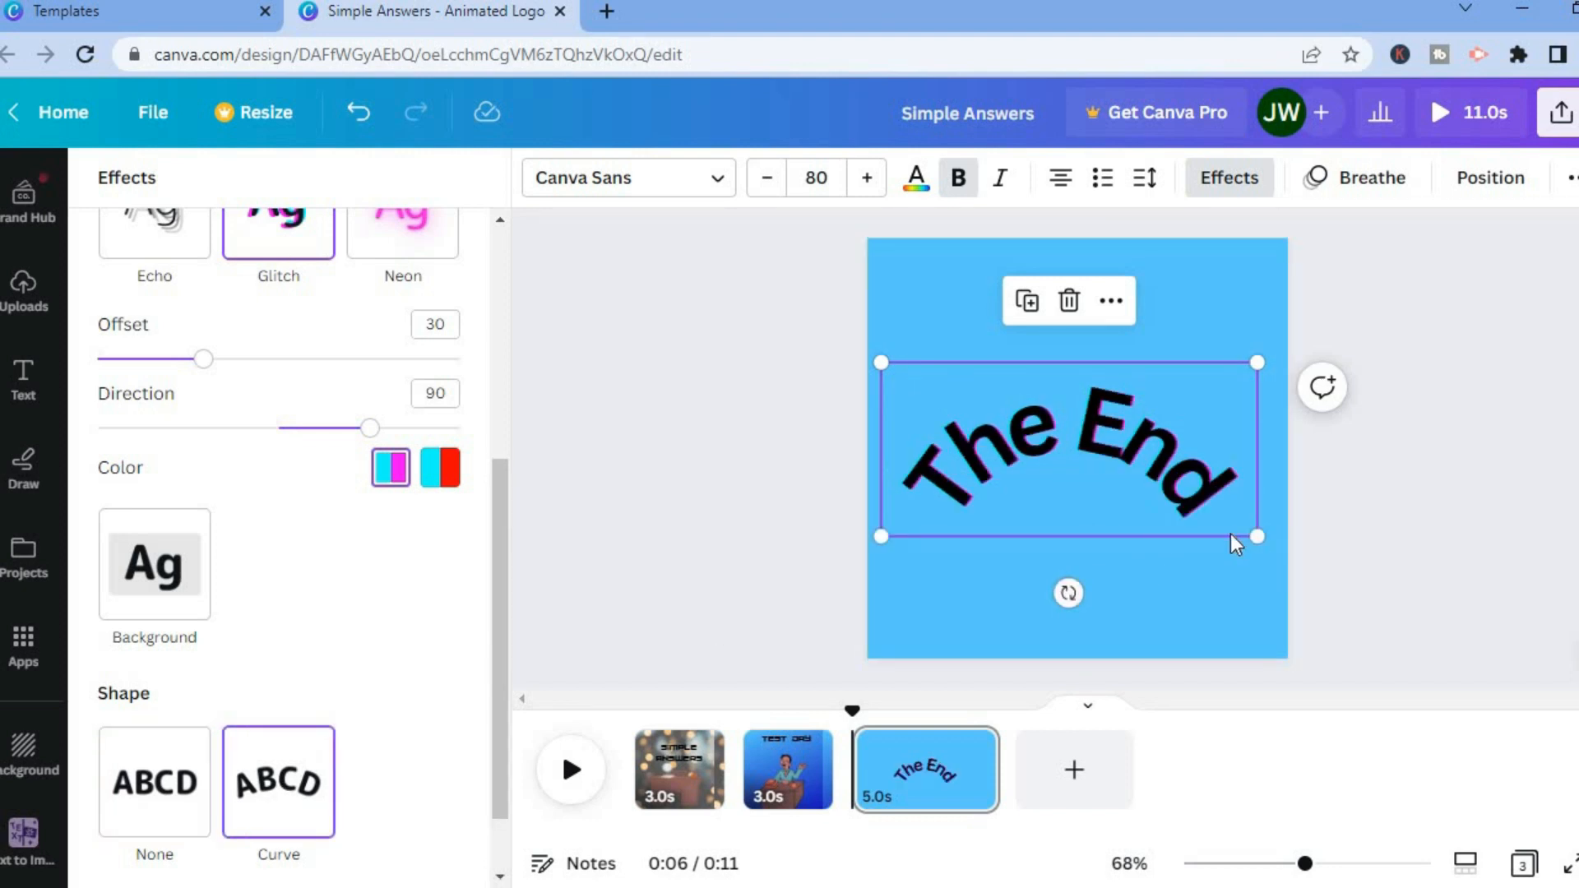
Enlarge the curved "The End" text to a font size of about 86.5 and reposition it near the page's centre
left_click_drag(1263, 542, 1267, 543)
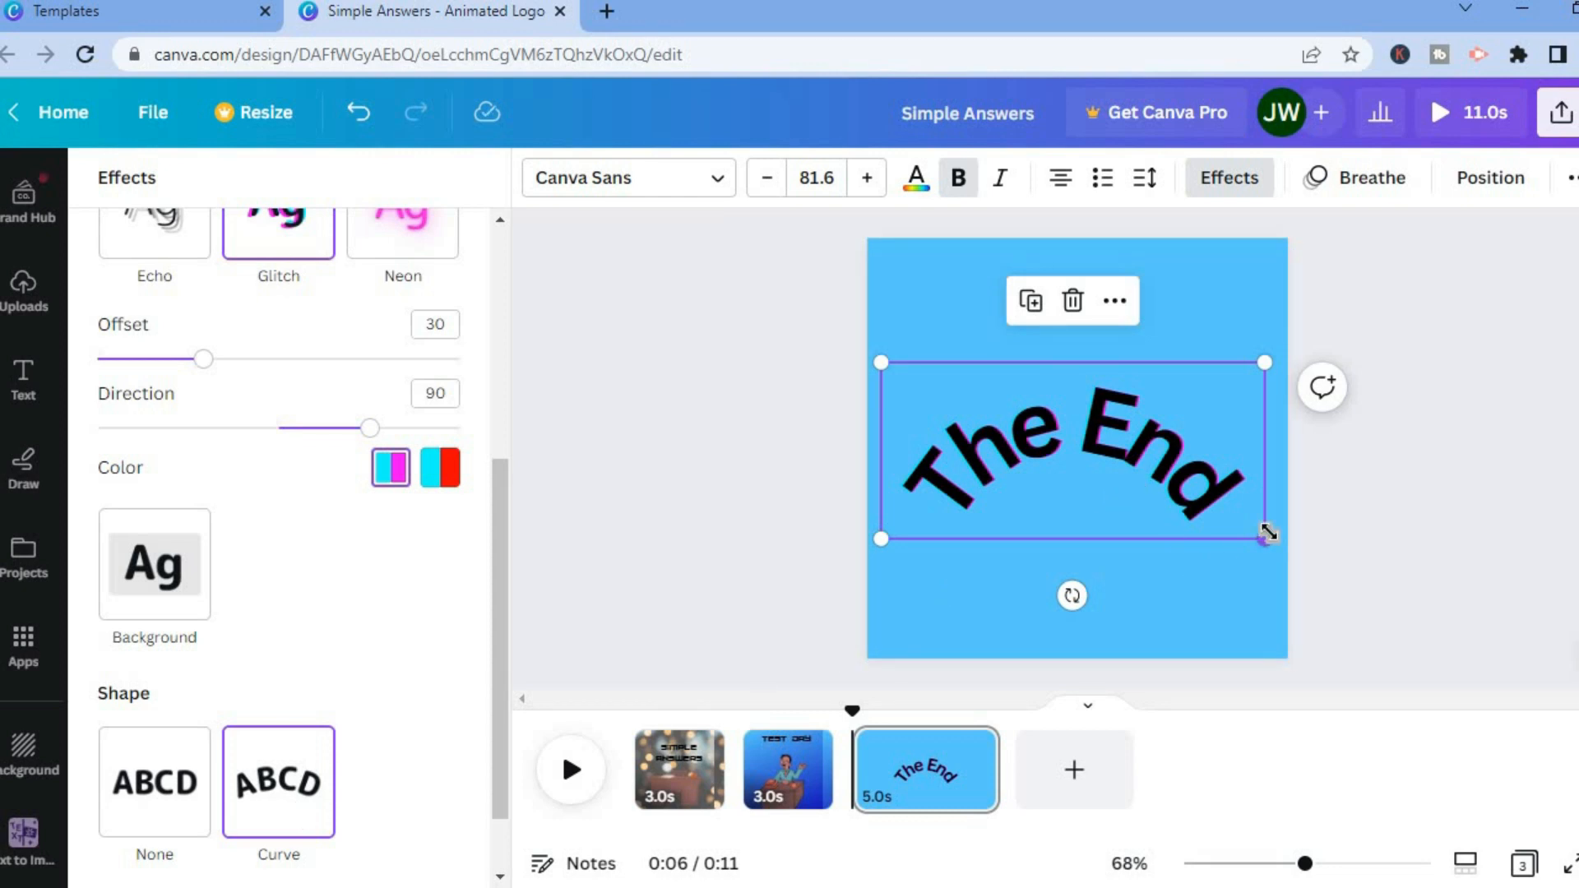
left_click_drag(1267, 555, 1262, 610)
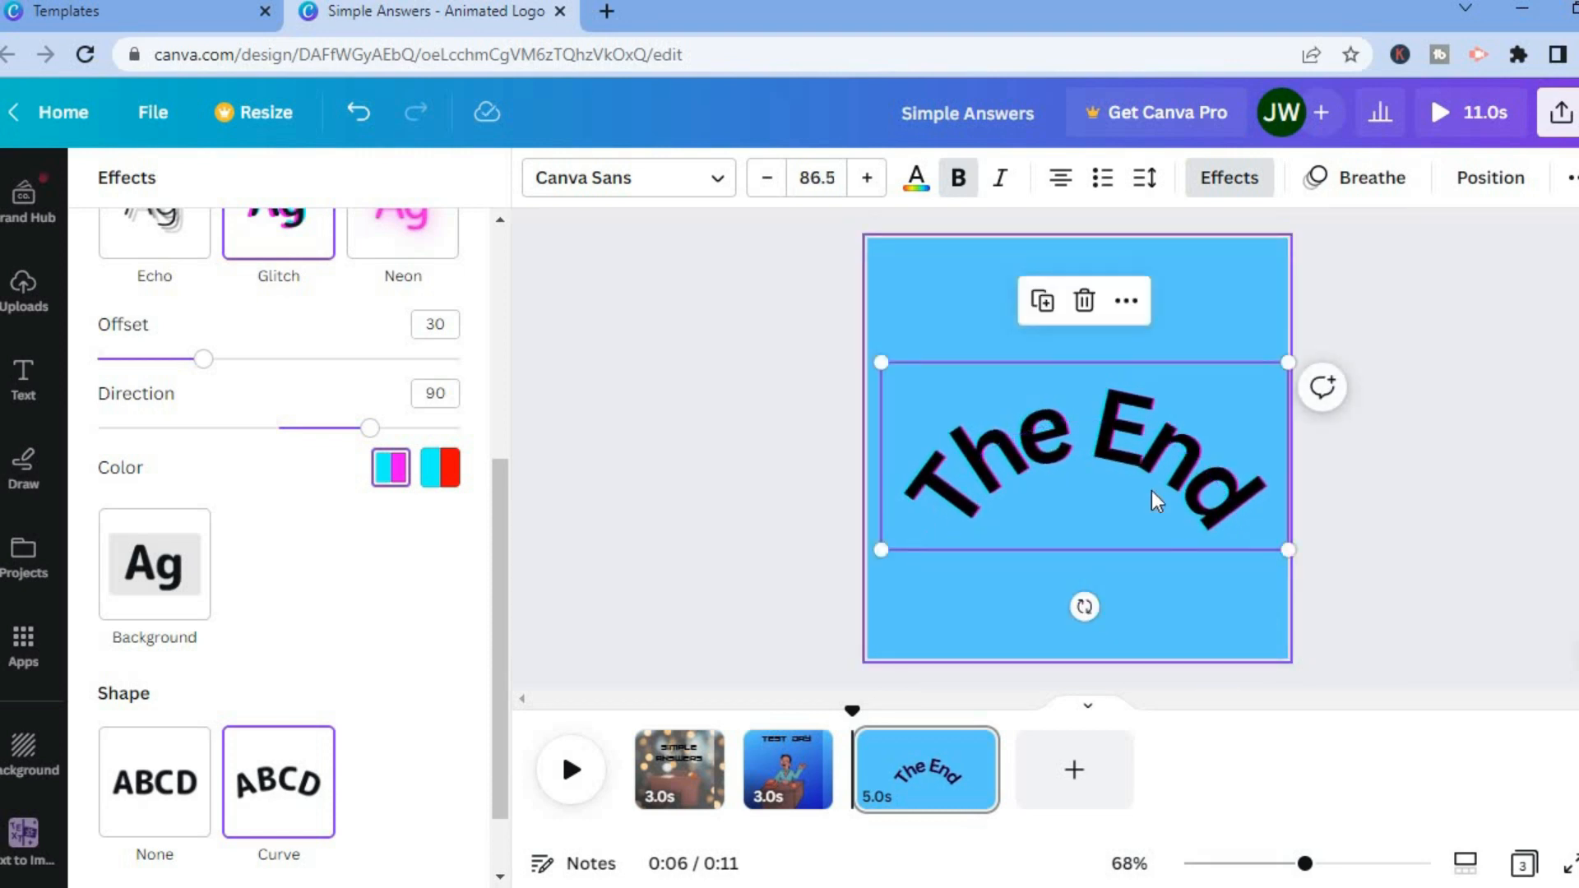
left_click_drag(1145, 476, 1128, 473)
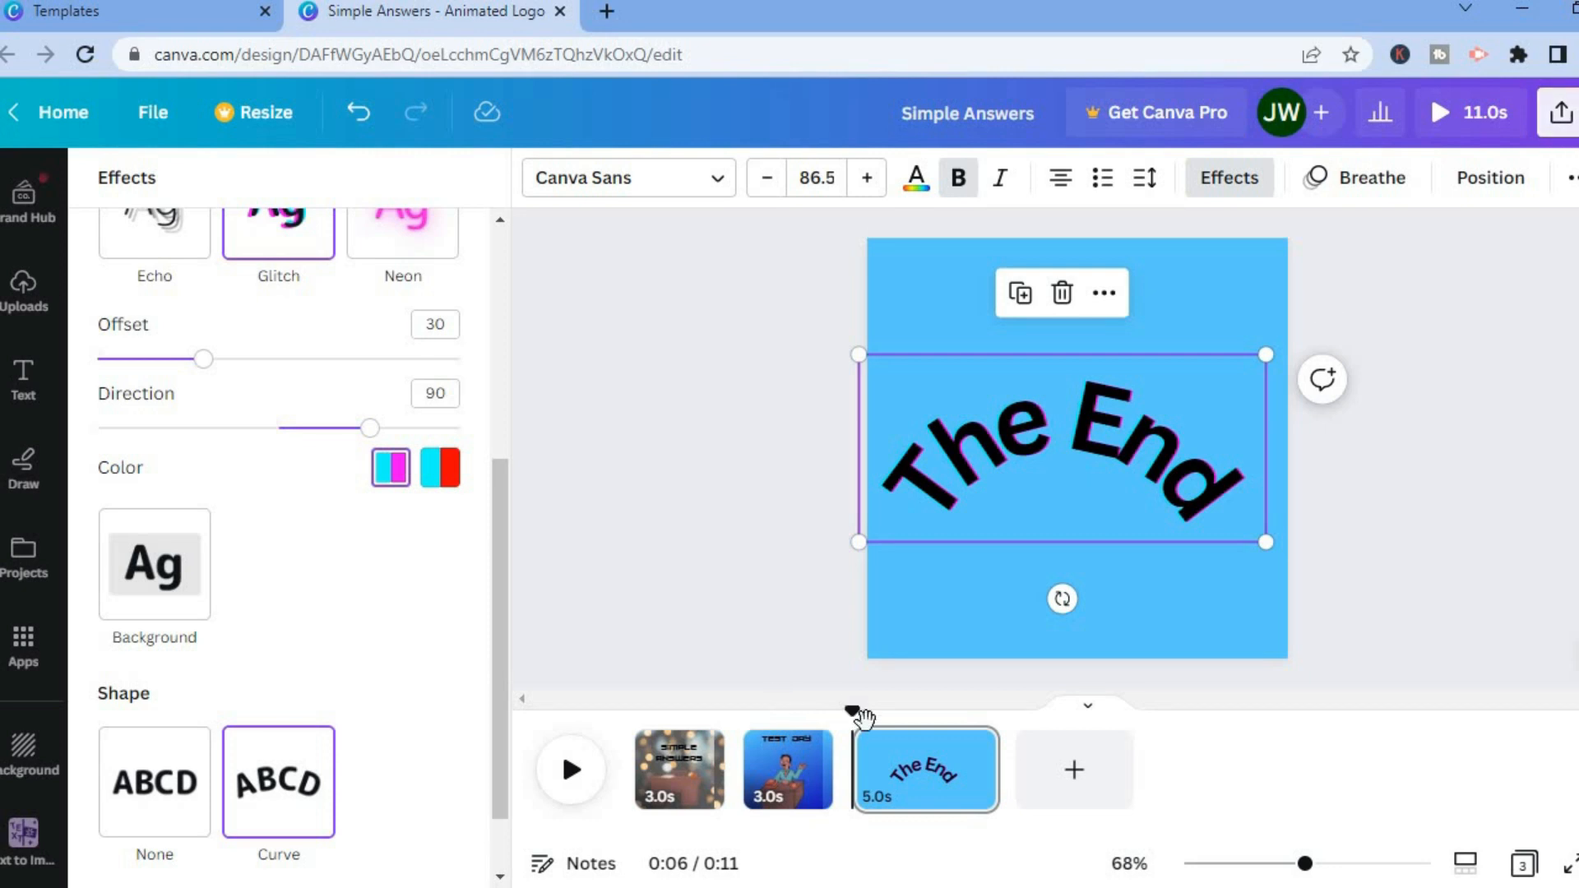
Play the three-page animation from the beginning
left_click(668, 752)
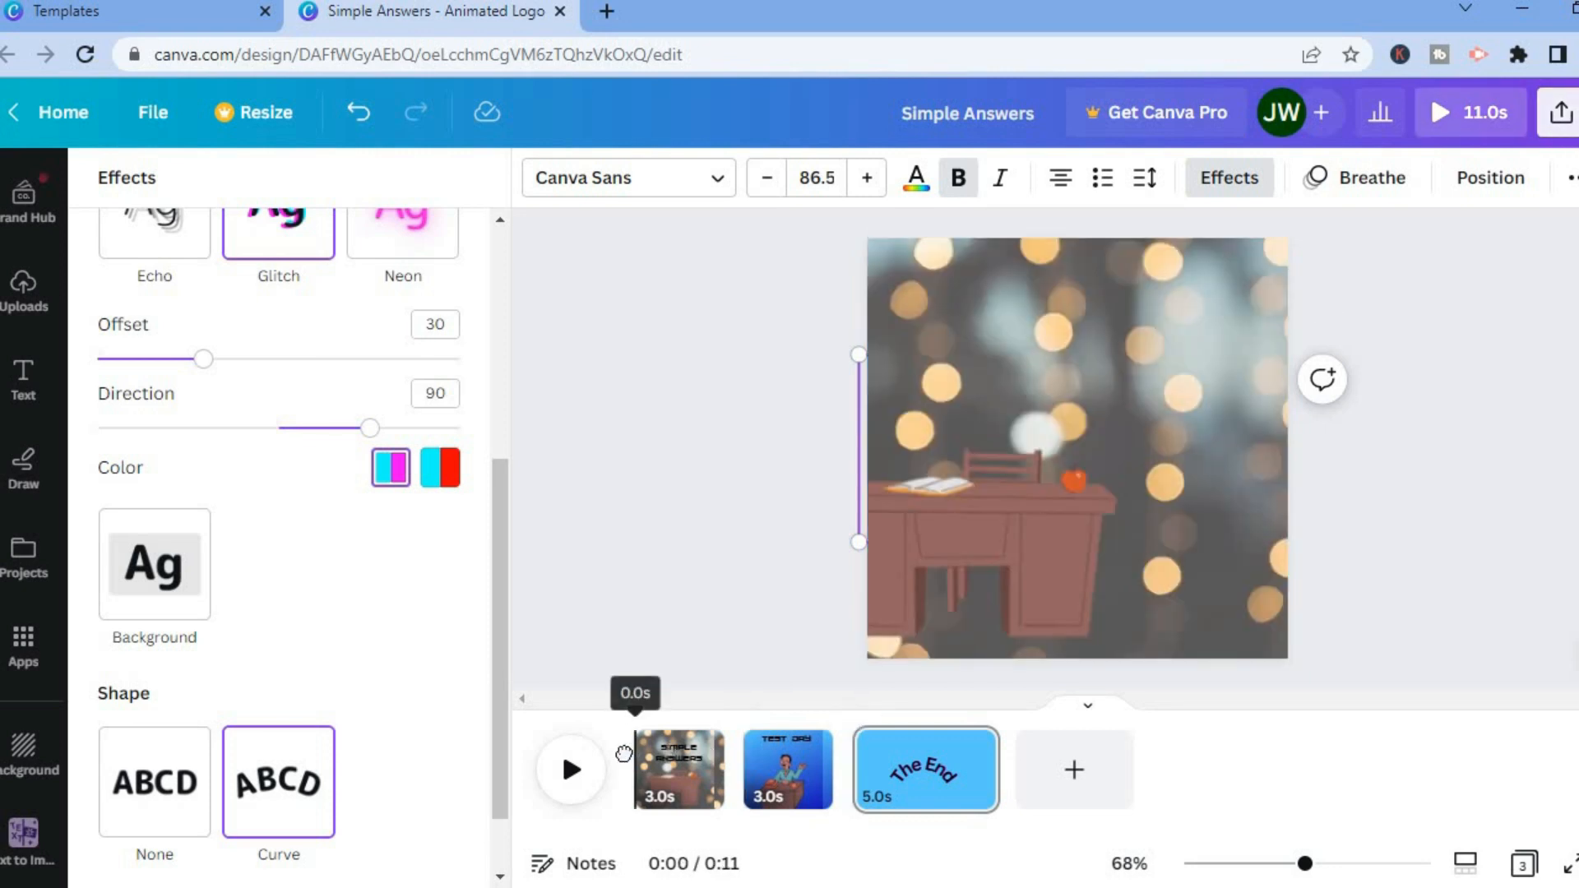
left_click(572, 770)
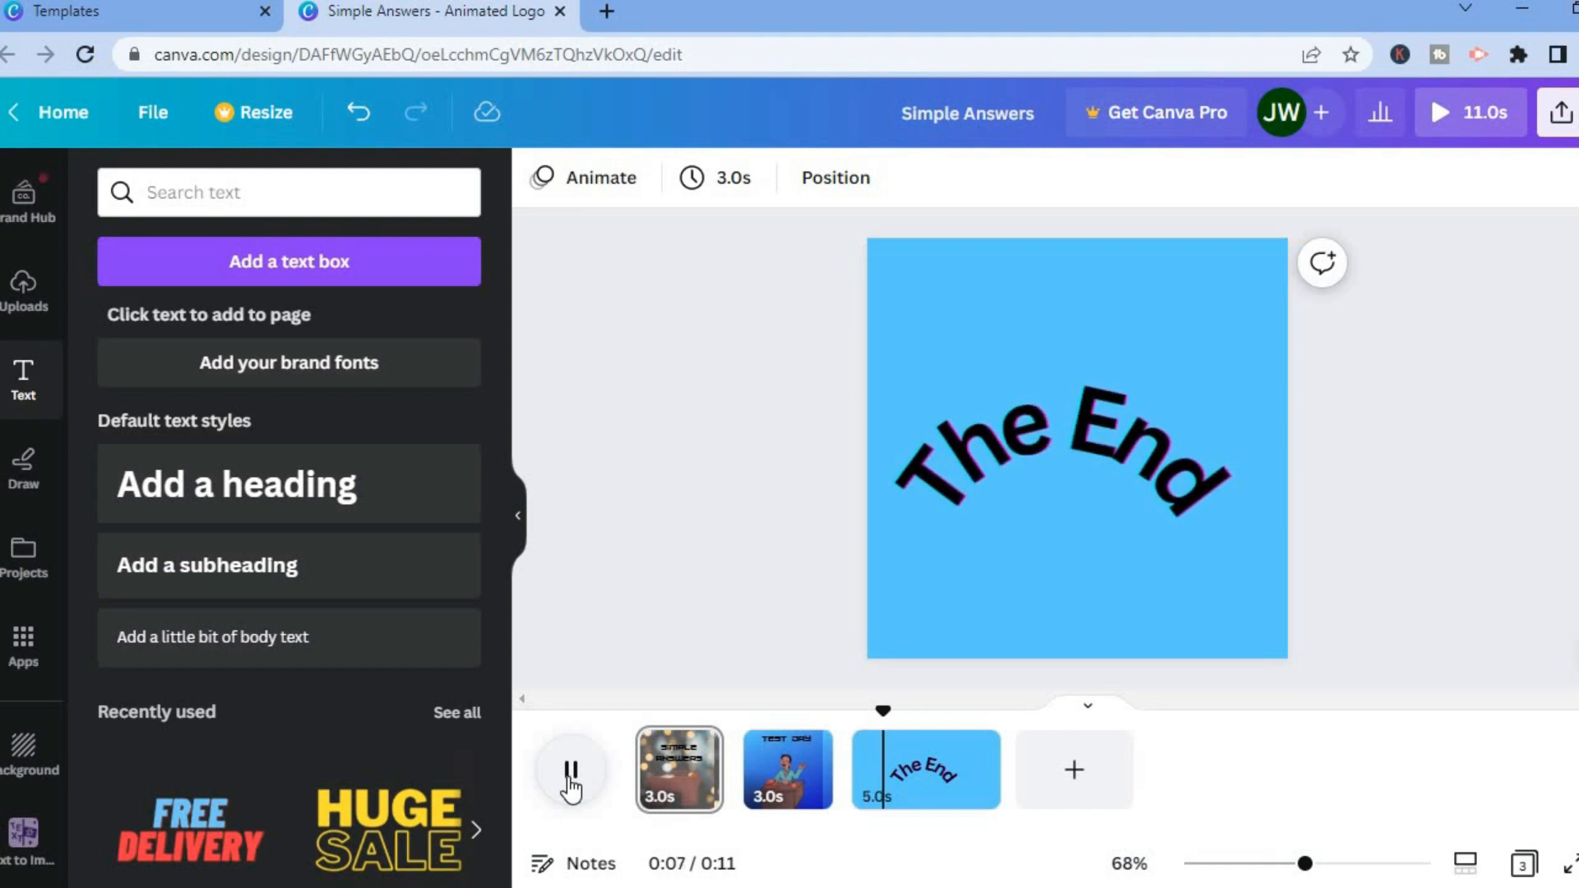
Open the download settings for the finished design
left_click(1559, 121)
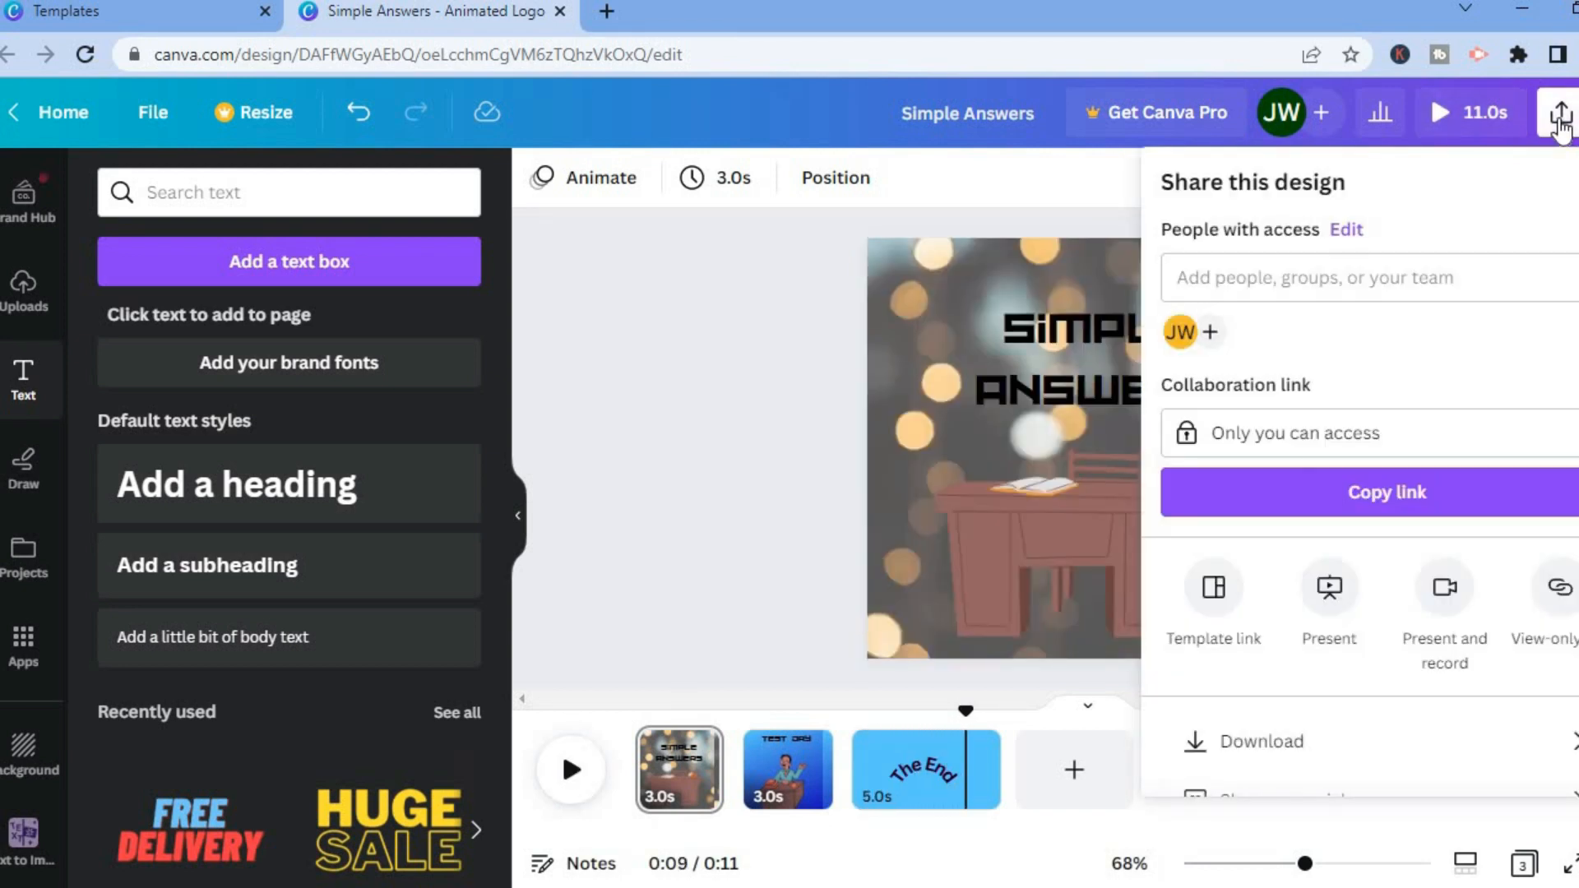
scroll(1349, 576, "down", 2)
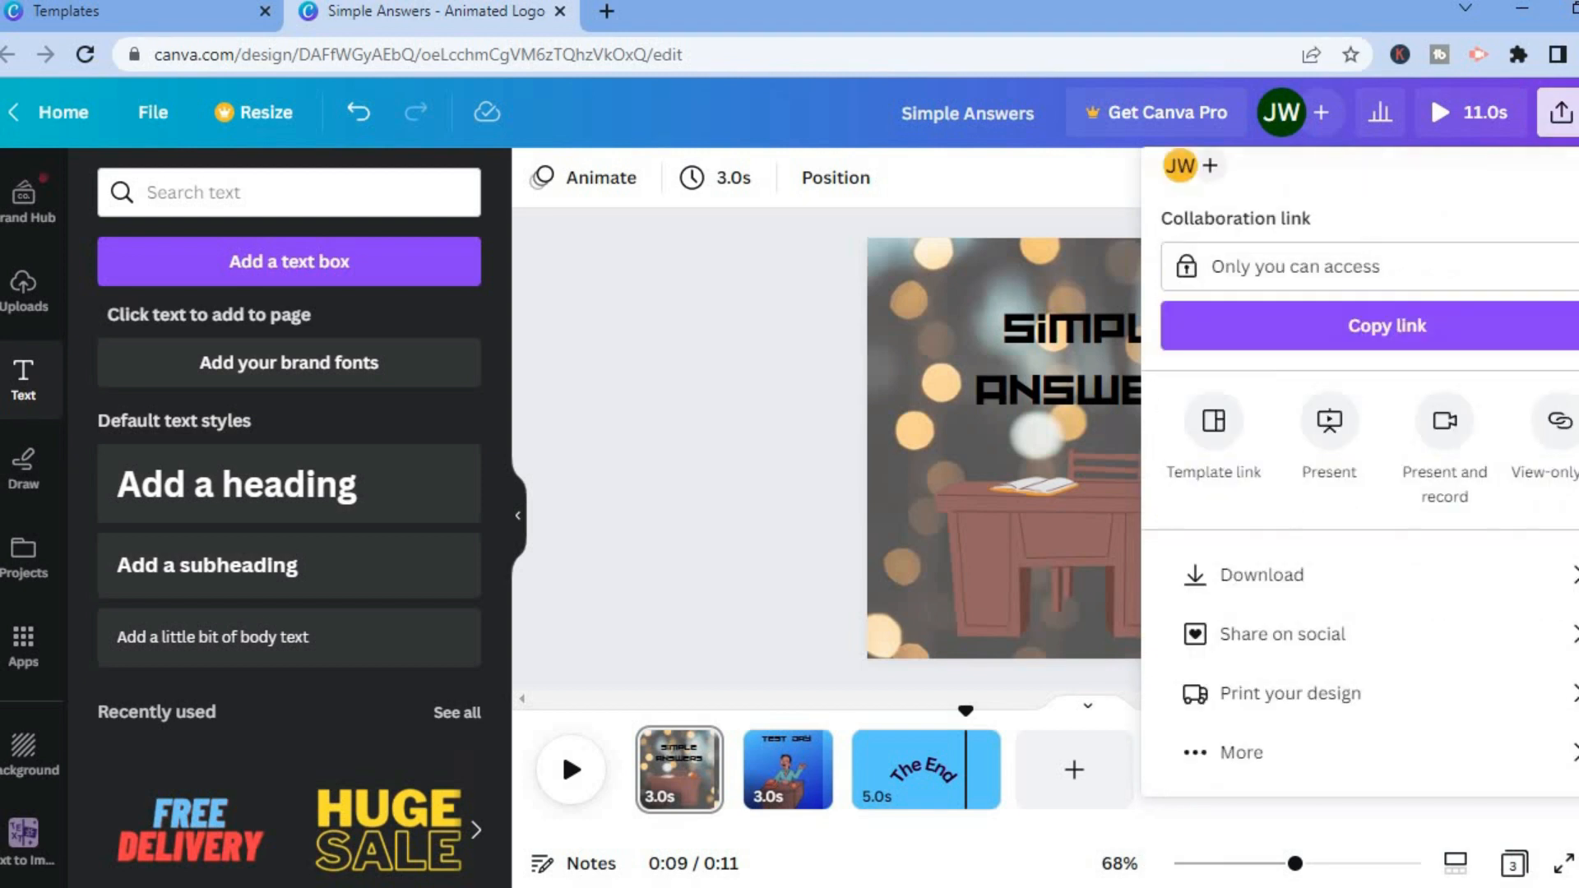
left_click(1339, 596)
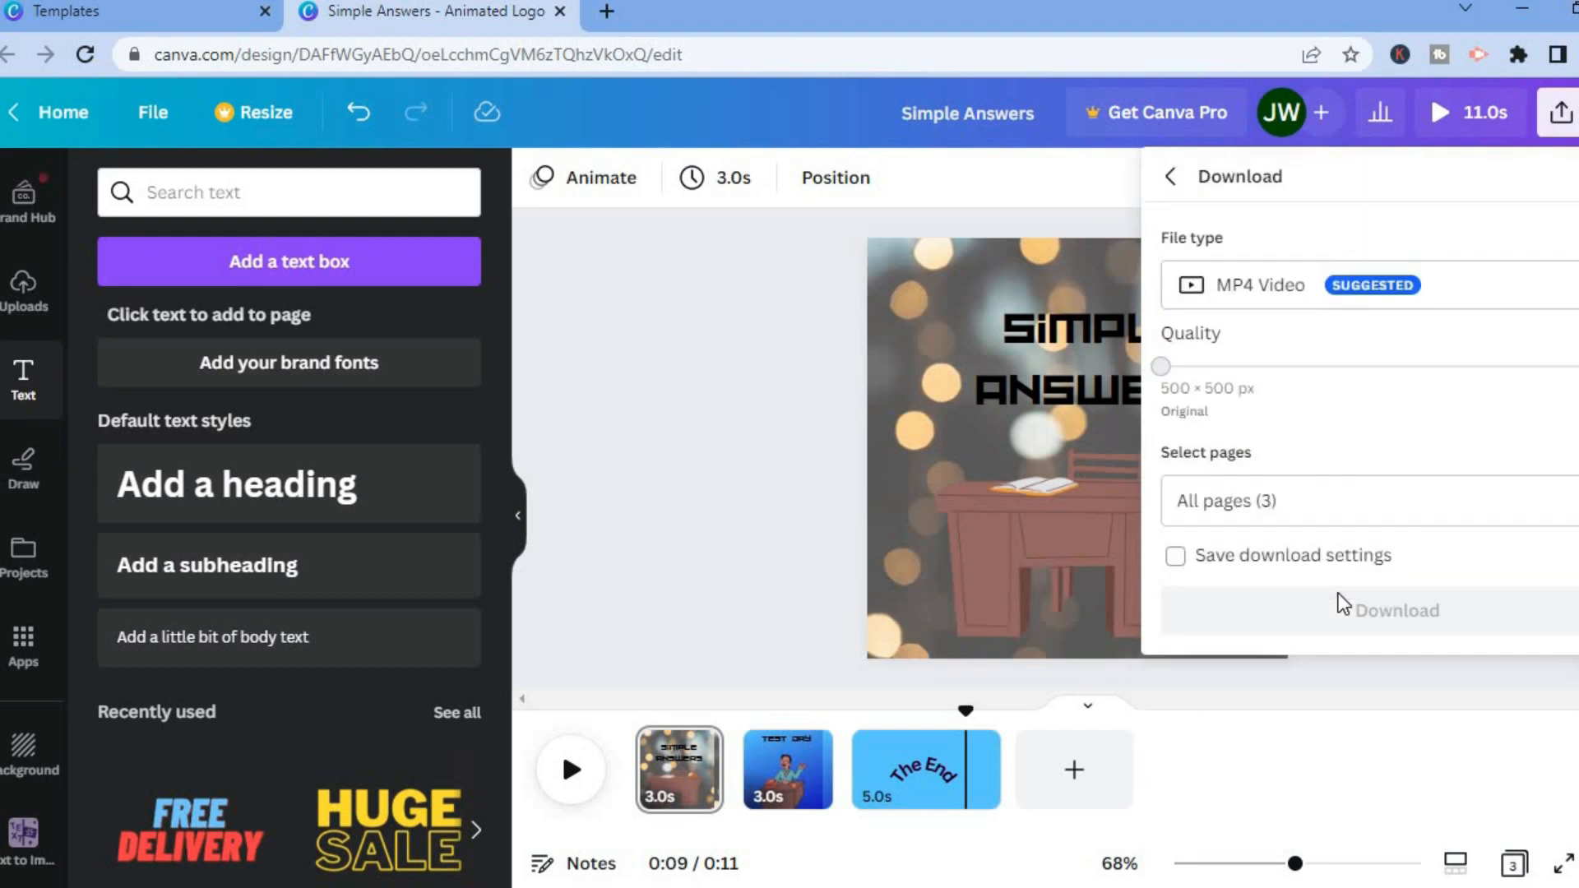